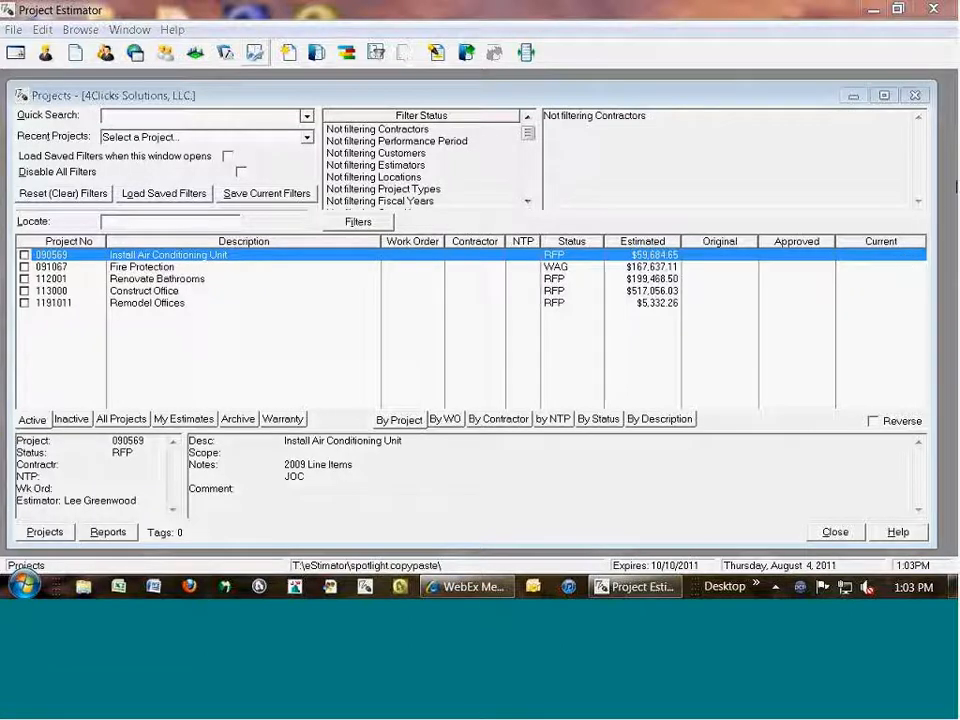
# Examine the Renovate Bathrooms project's estimates and the line items of its 02 Mens bathroom demolition estimate
pyautogui.click(260, 306)
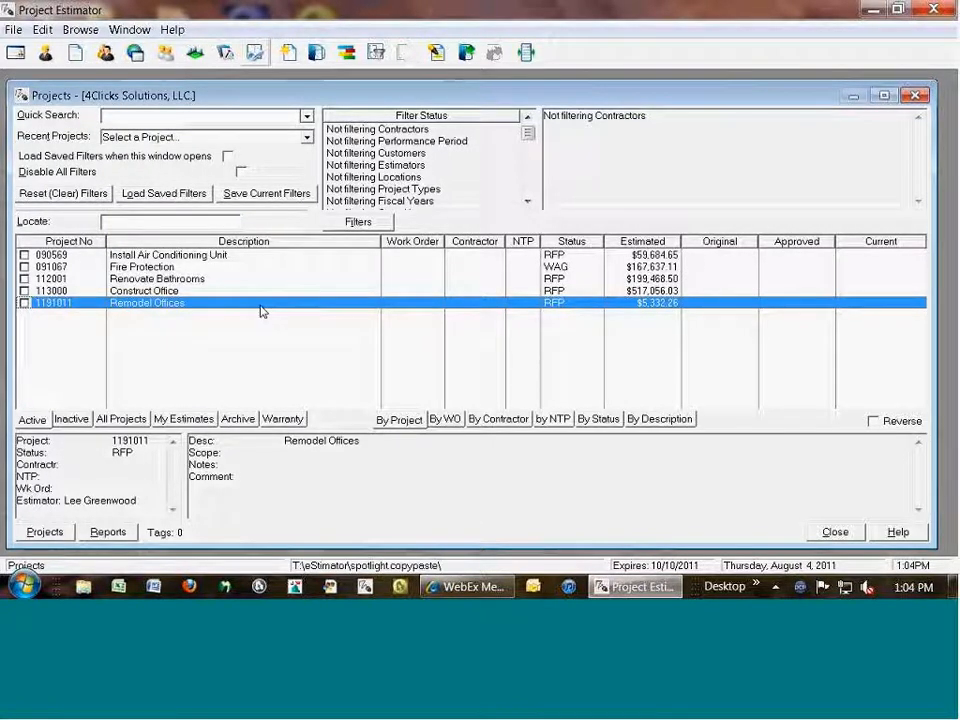
pyautogui.click(214, 281)
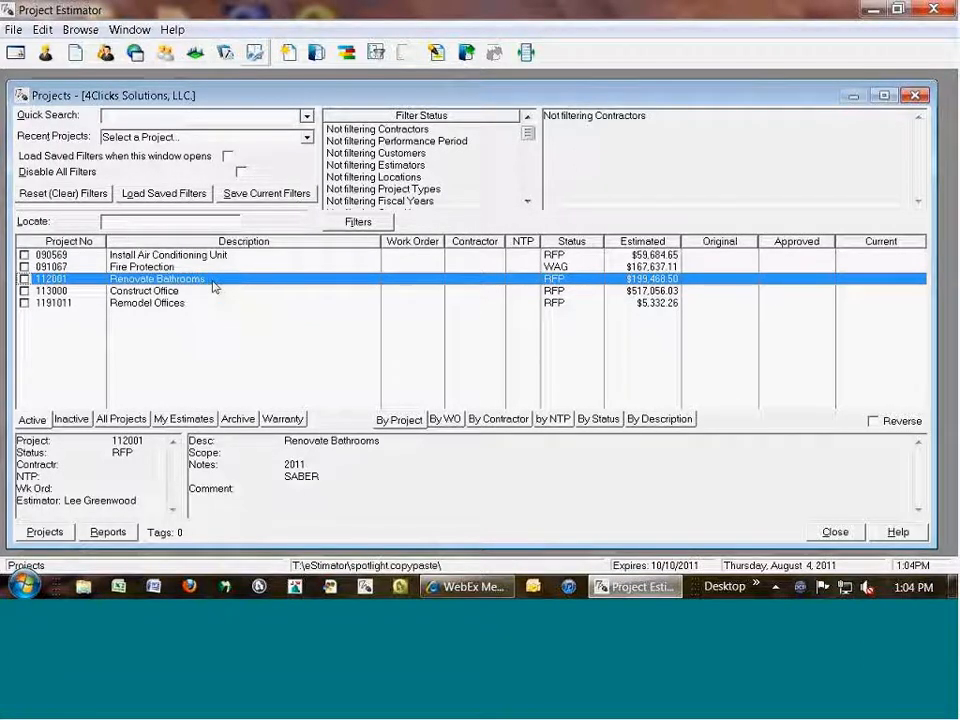
pyautogui.doubleClick(213, 287)
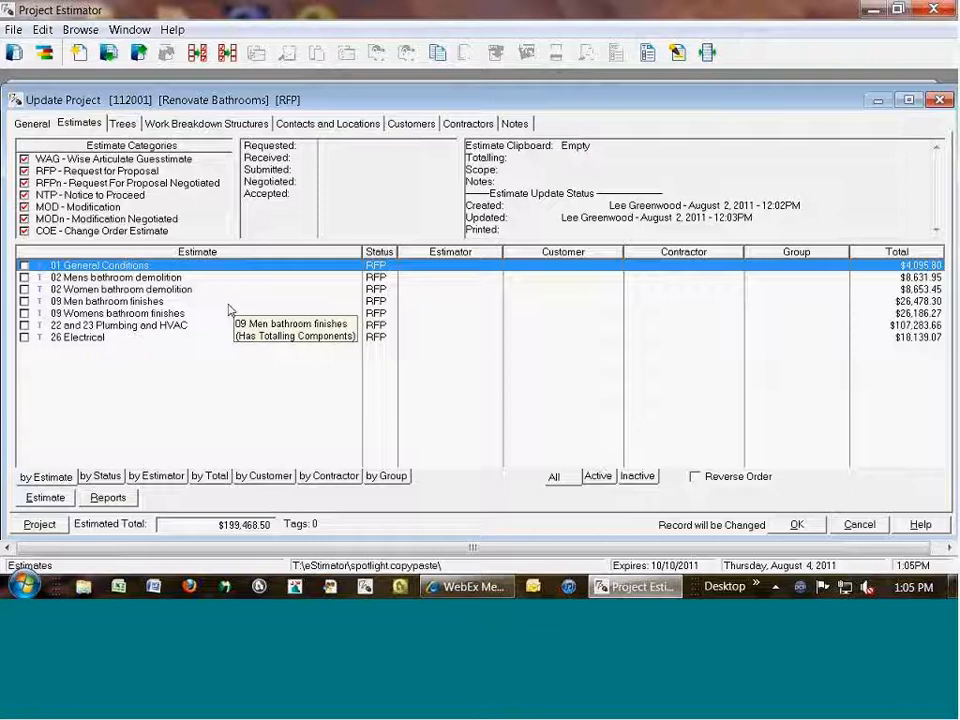
pyautogui.press('Escape')
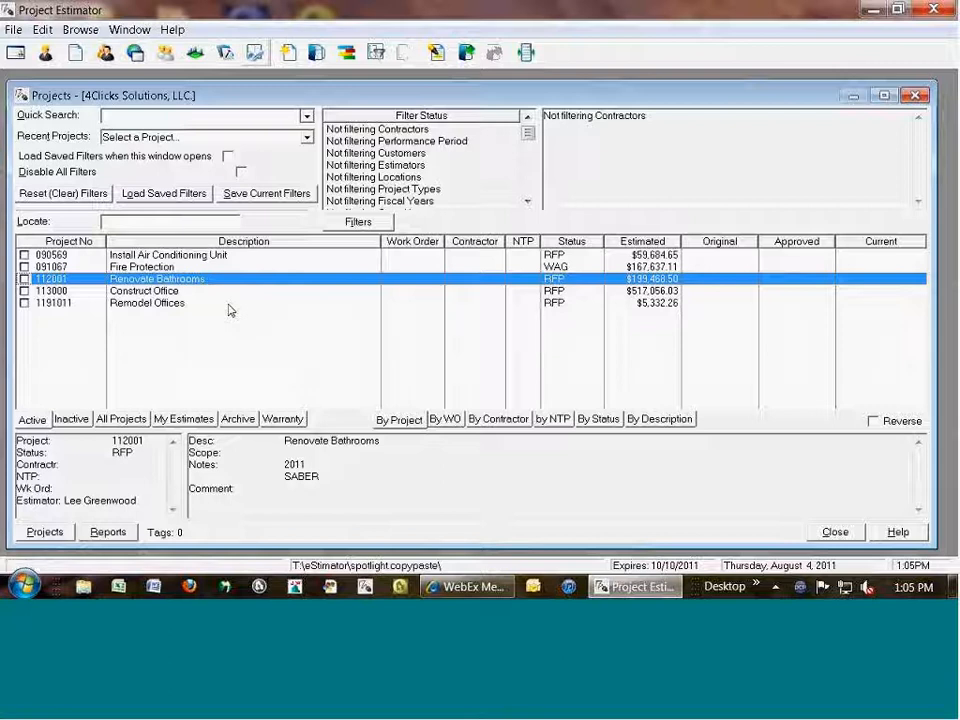
pyautogui.press('Return')
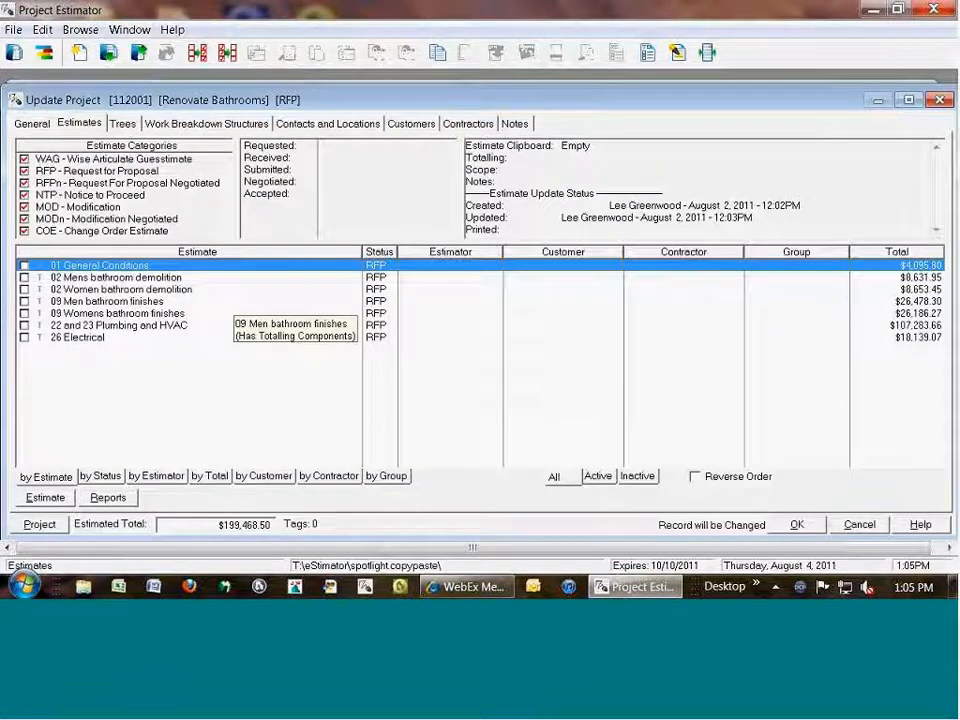
pyautogui.press('Down')
pyautogui.press('Return')
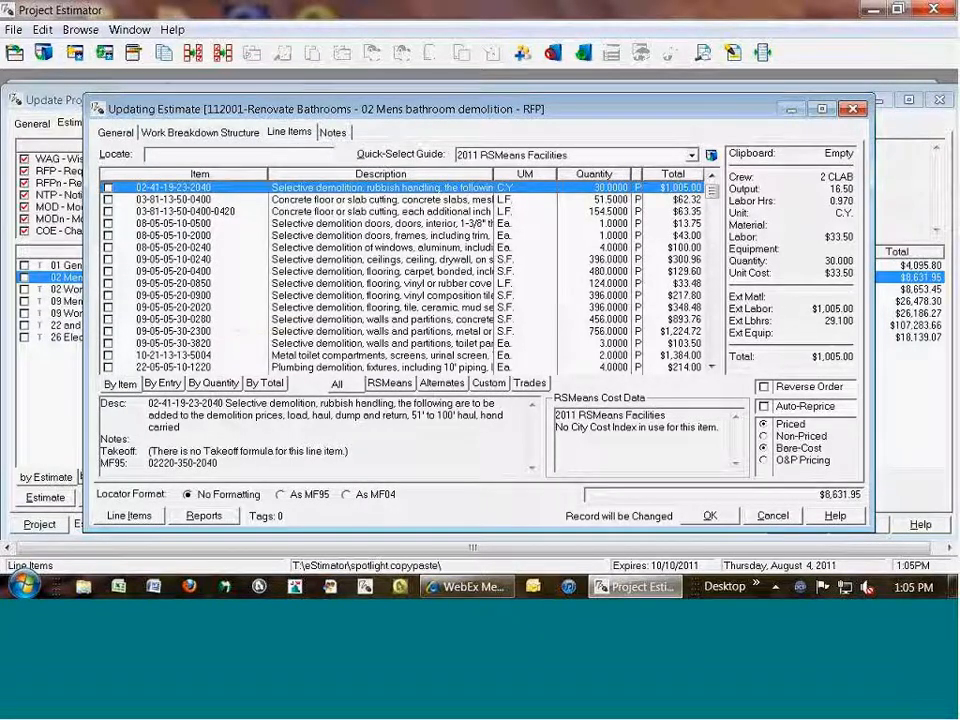
pyautogui.press('Escape')
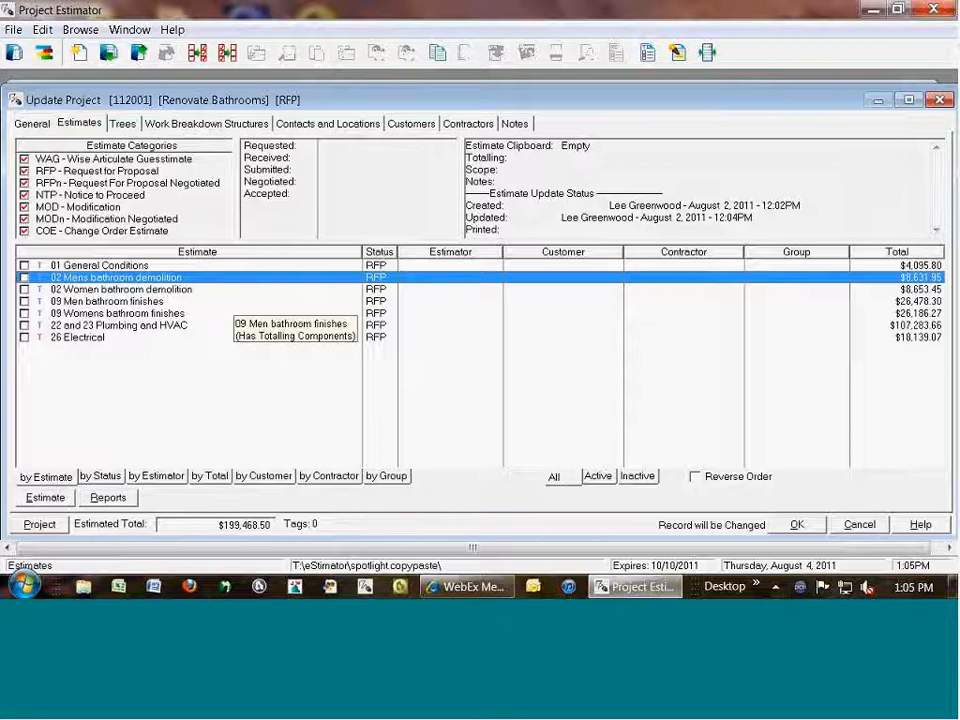
pyautogui.press('Escape')
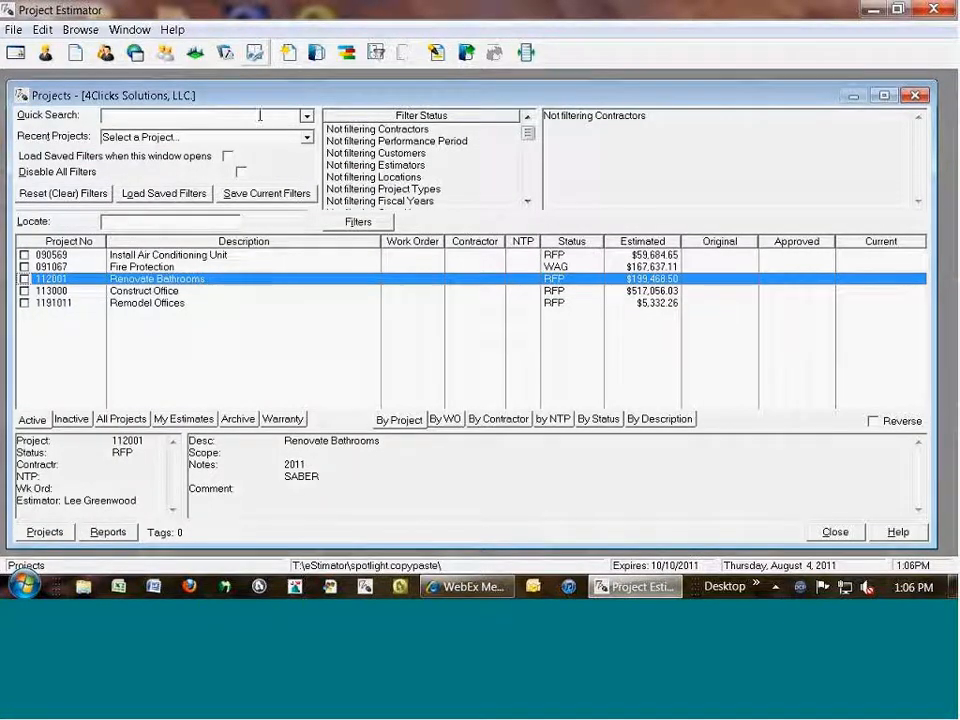
# Start a new project under the SABER performance period of We Can Build It, using the SABER Standard Hours totalling schema
pyautogui.click(283, 291)
pyautogui.rightClick(284, 292)
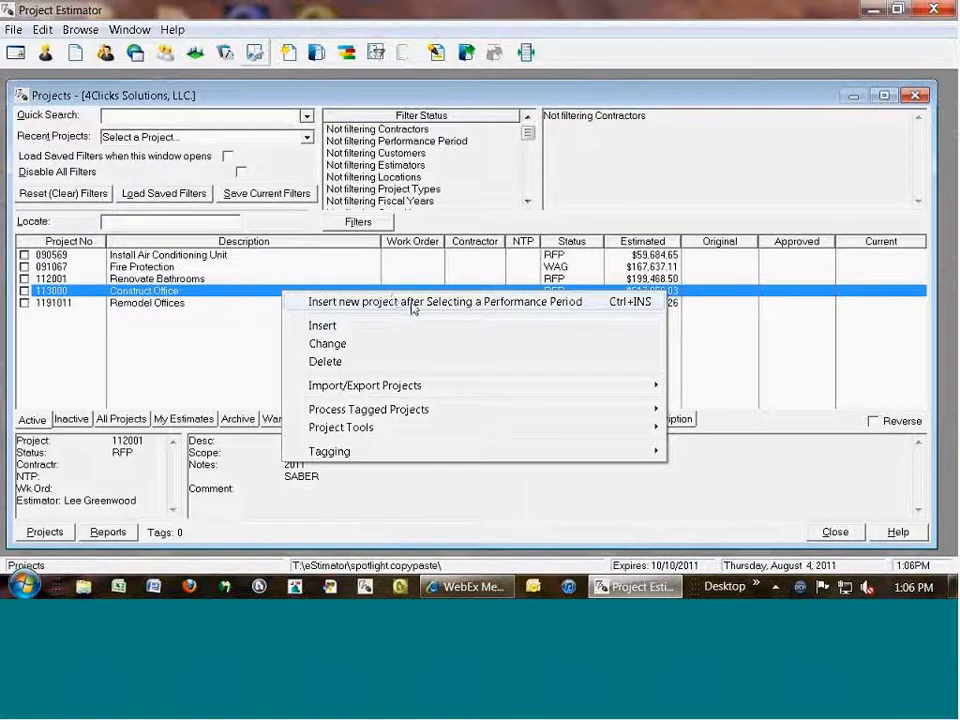
pyautogui.click(416, 302)
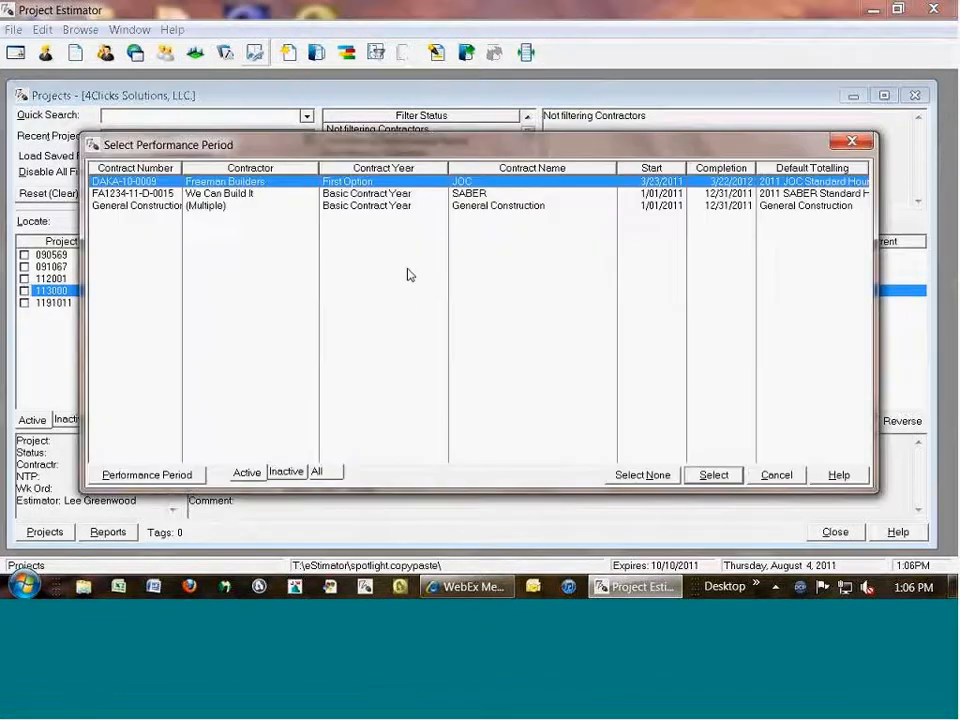
pyautogui.click(385, 195)
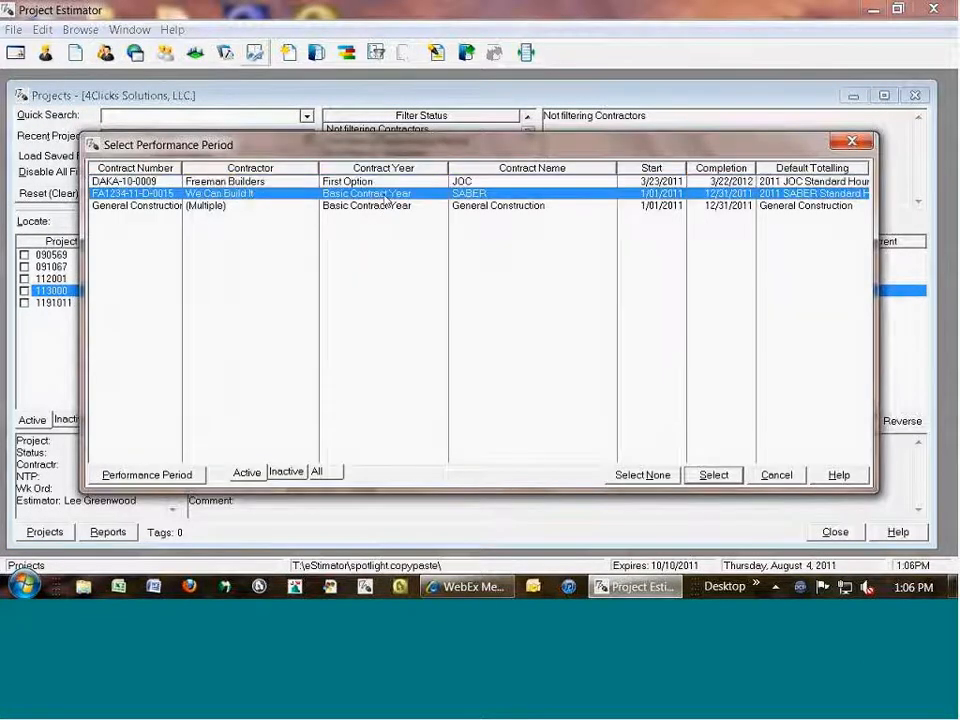
pyautogui.doubleClick(385, 196)
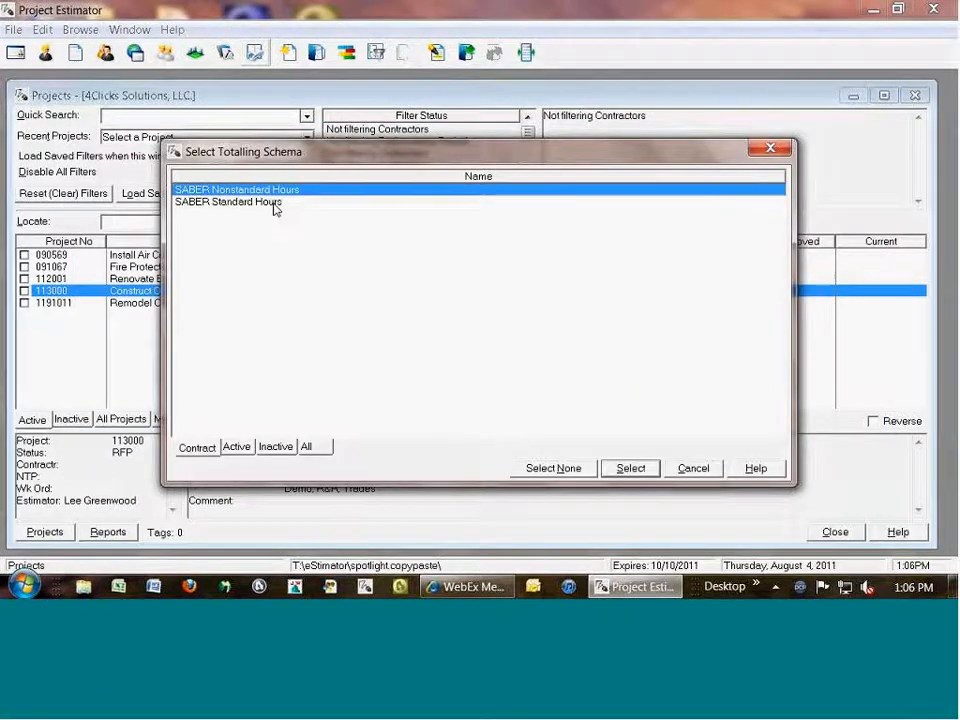
pyautogui.doubleClick(271, 208)
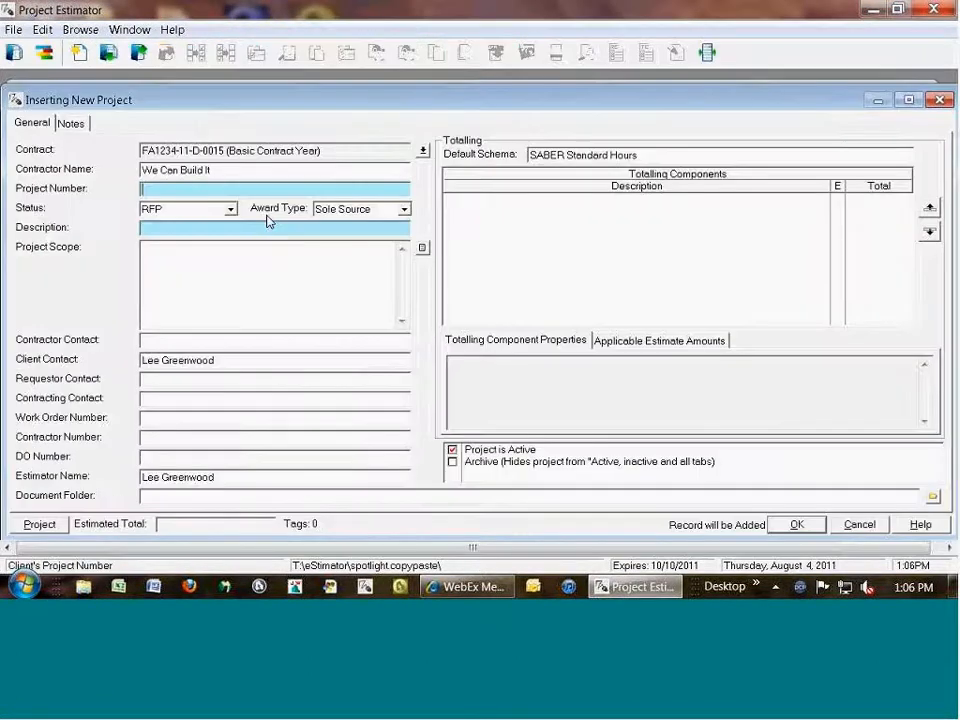
# Enter "New Project" as both the project number and the description, and save the project
pyautogui.write('New P')
pyautogui.write('ject')
pyautogui.press('Tab')
pyautogui.write('New Project')
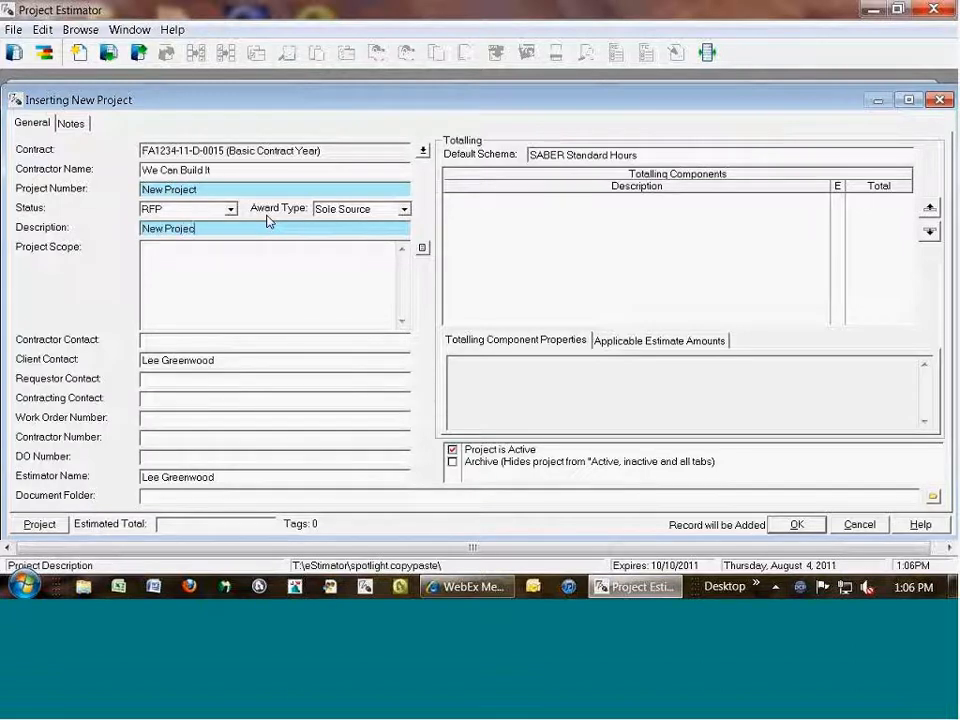
pyautogui.press('Return')
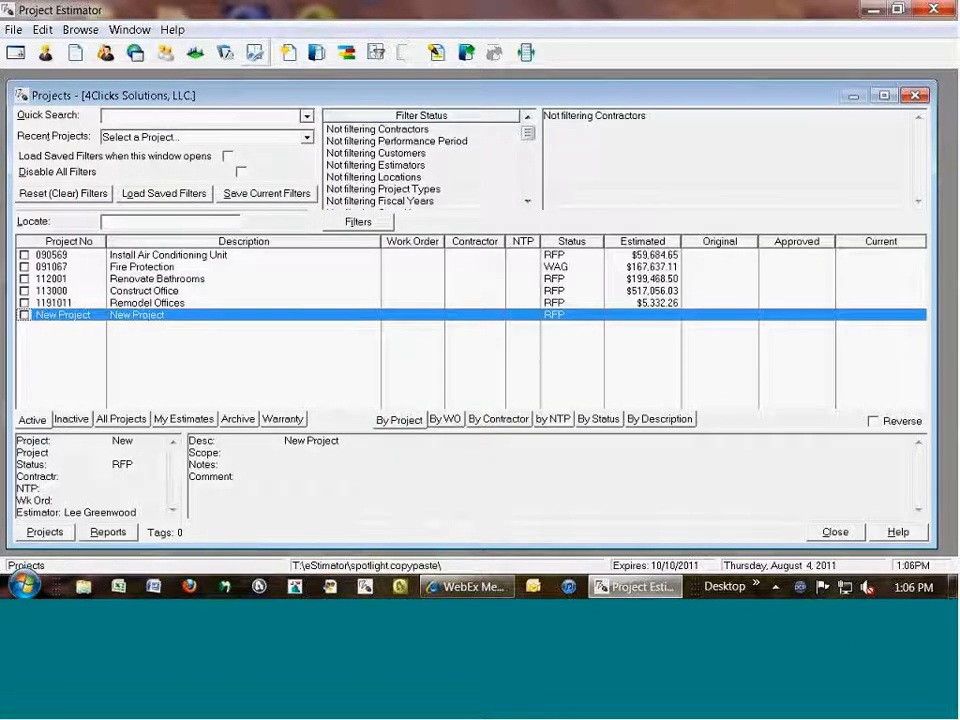
# Delete the default estimate inside the New Project project and save the project
pyautogui.press('Return')
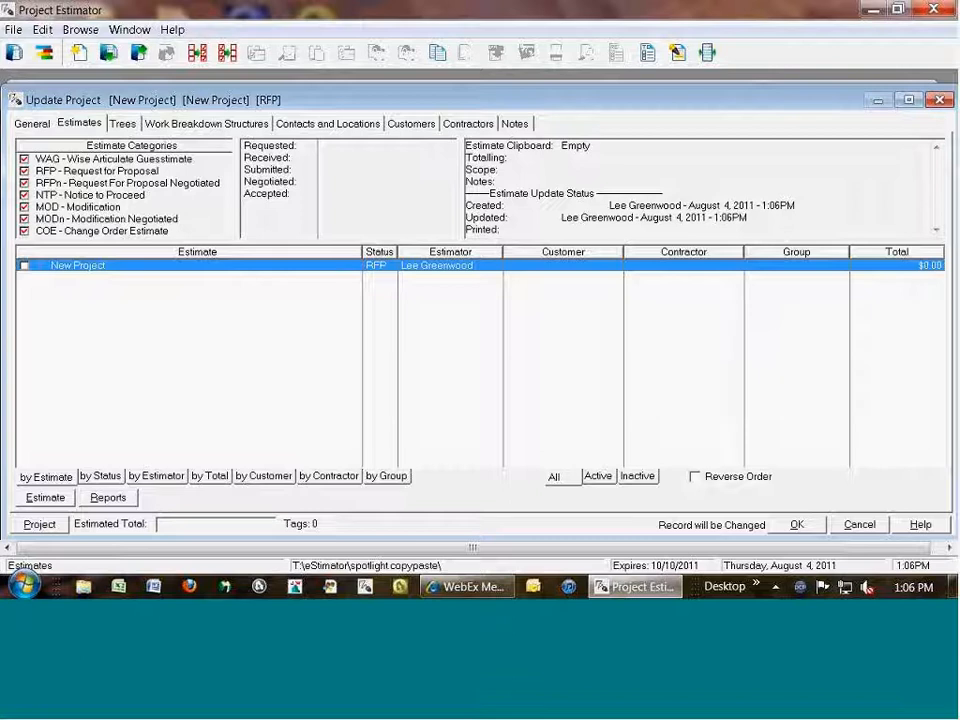
pyautogui.press('Delete')
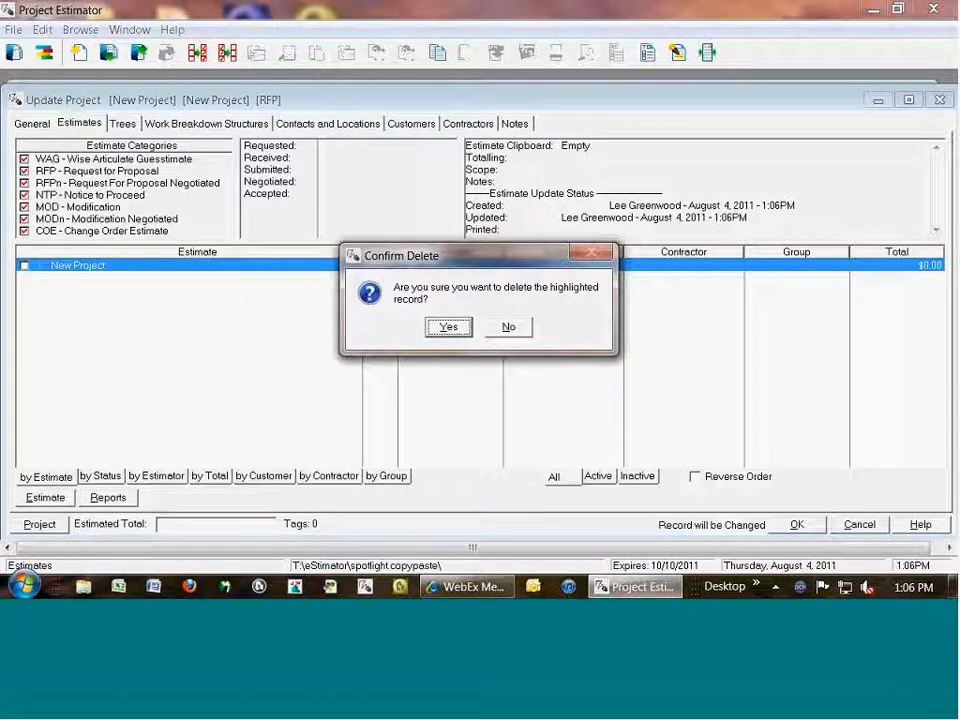
pyautogui.press('Return')
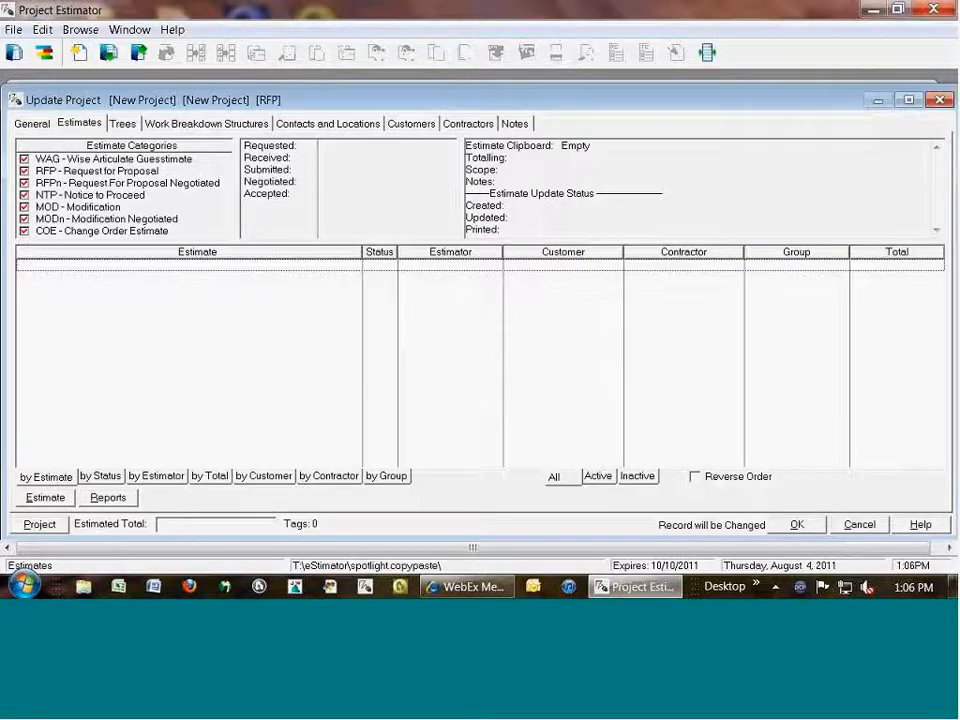
pyautogui.click(797, 525)
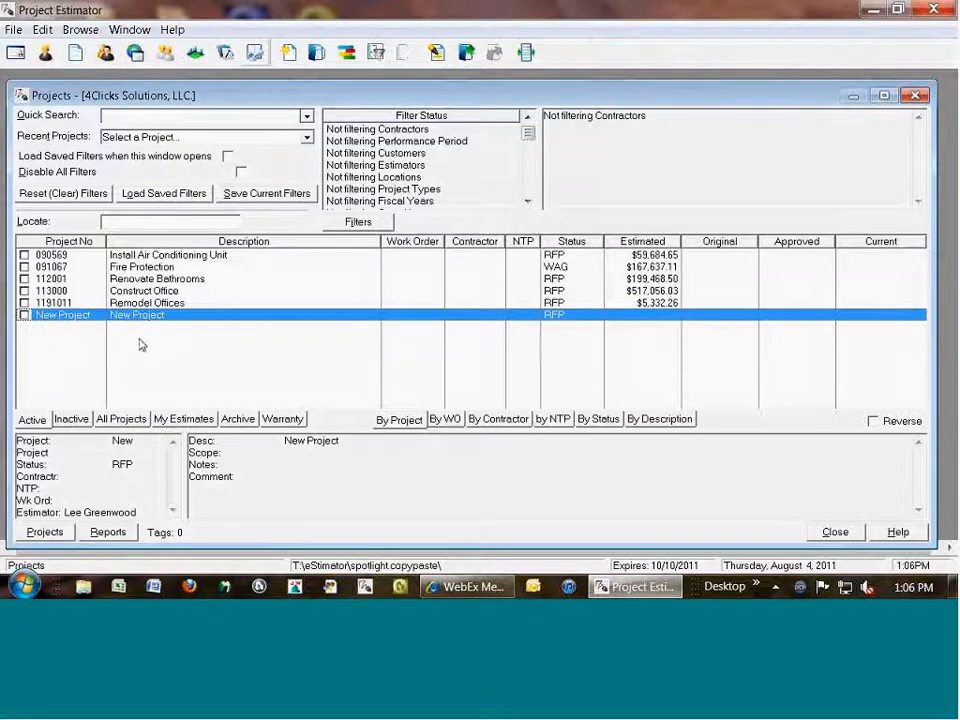
# Open the Construct Office project and tag its 09 Finishes, 10 Computer Flooring and 26 Electrical estimates
pyautogui.doubleClick(170, 291)
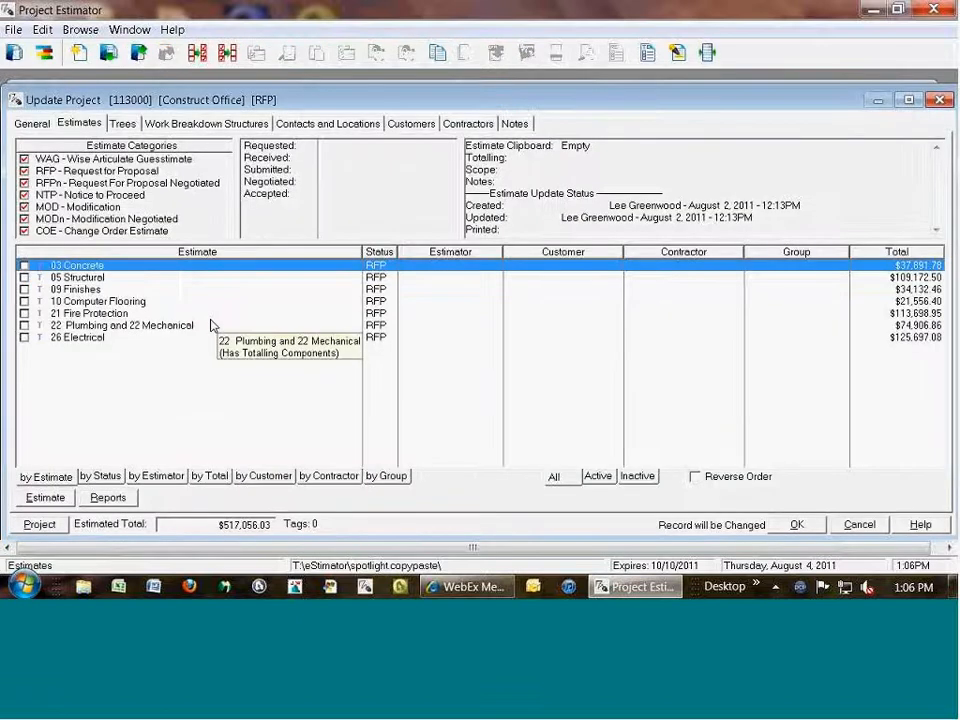
pyautogui.click(114, 290)
pyautogui.press('space')
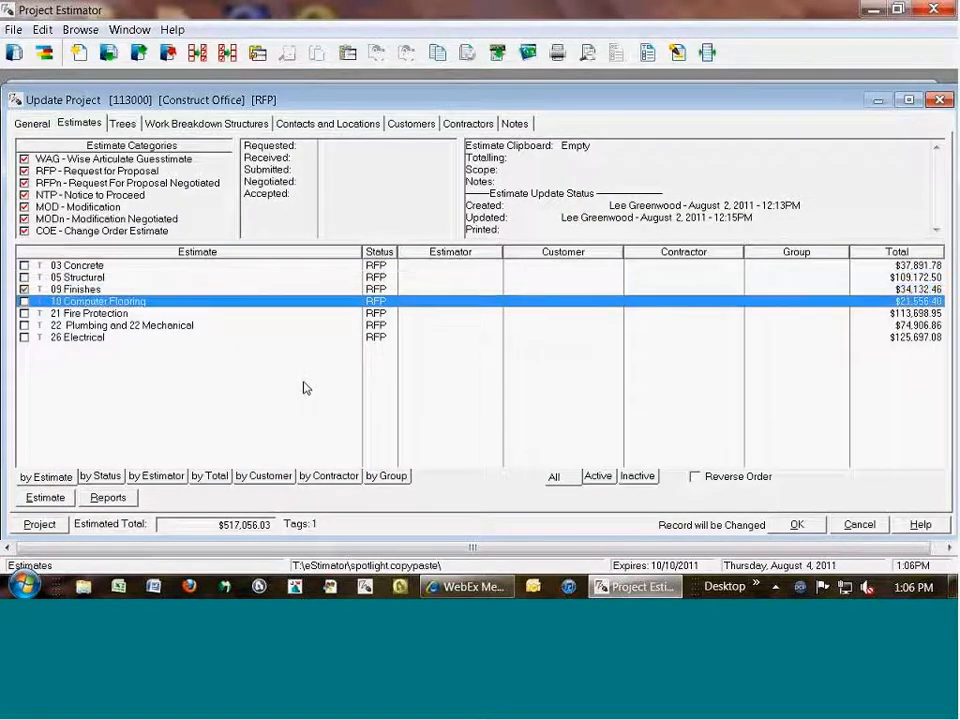
pyautogui.press('space')
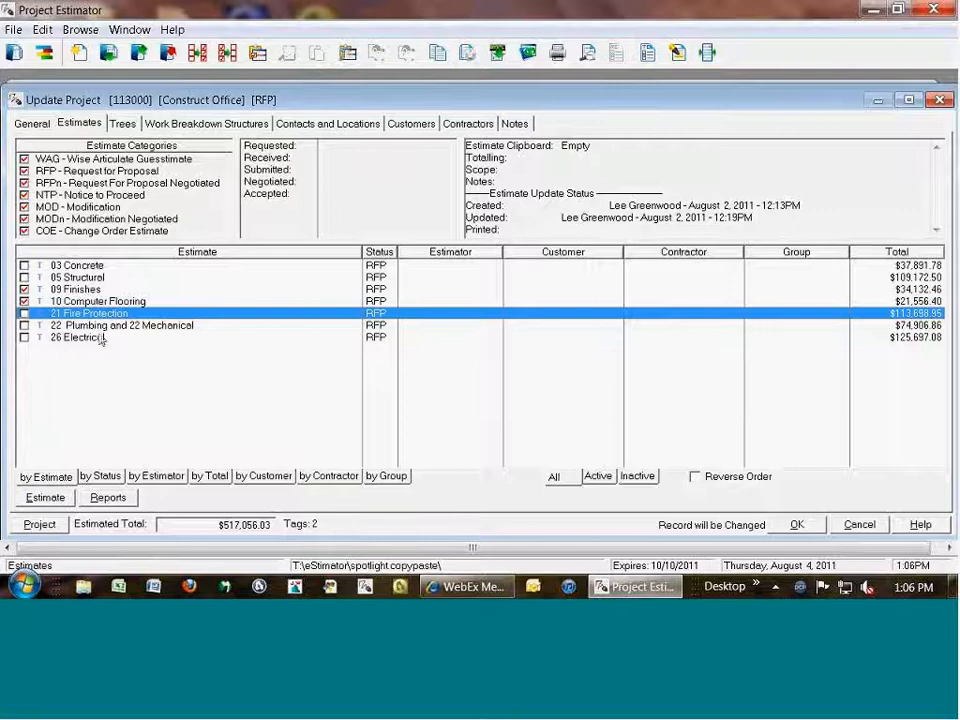
pyautogui.click(107, 339)
pyautogui.press('space')
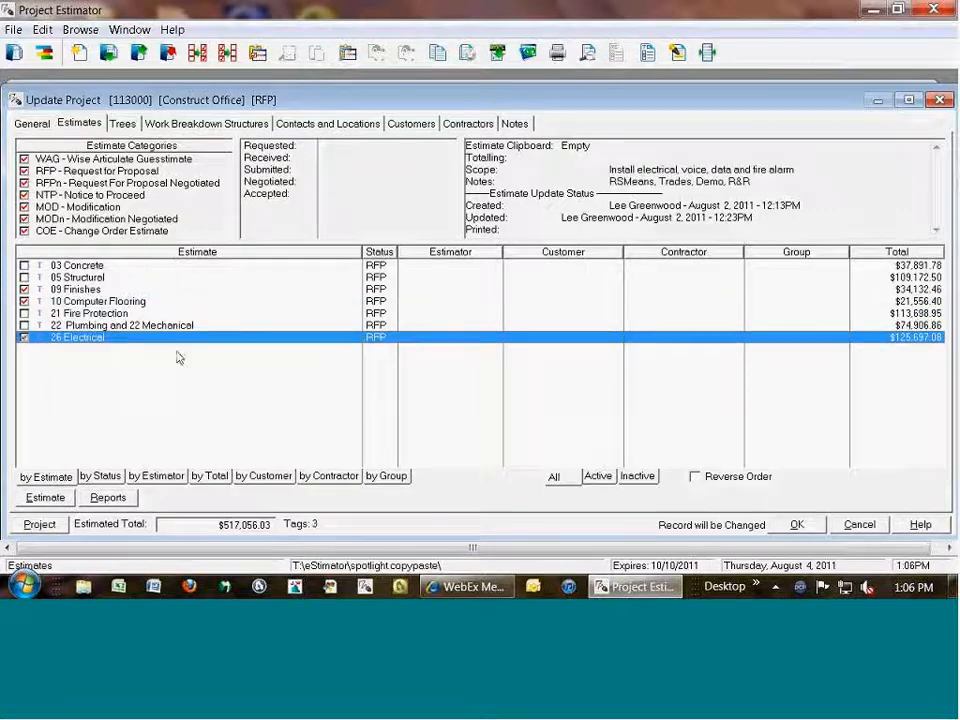
# Add the 22 Plumbing and 22 Mechanical estimate to the tagged estimates of the Construct Office project
pyautogui.click(104, 291)
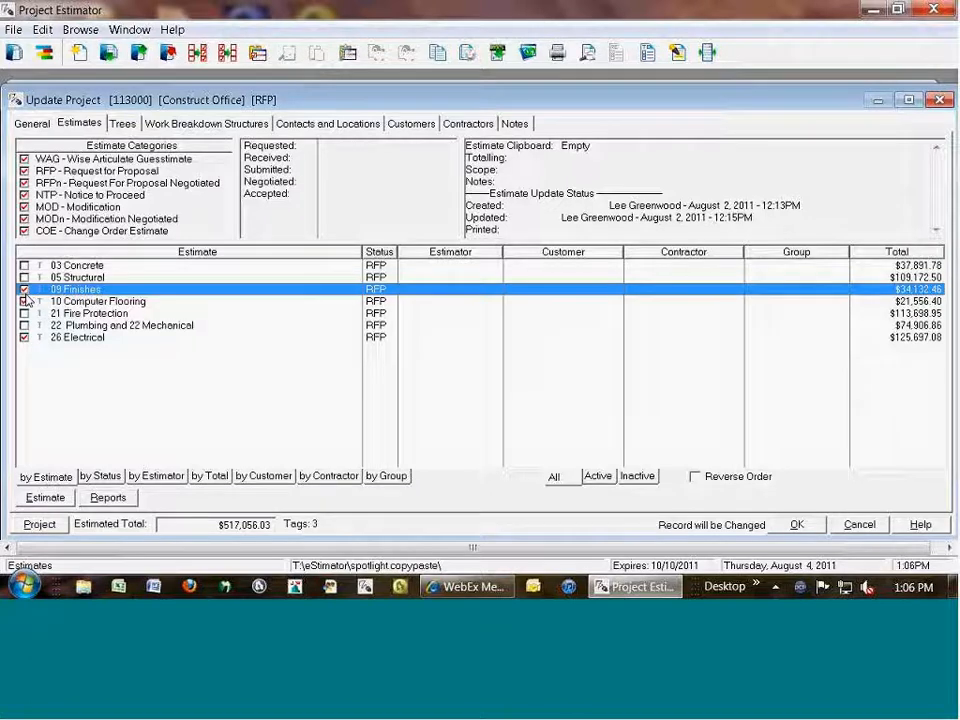
pyautogui.click(106, 301)
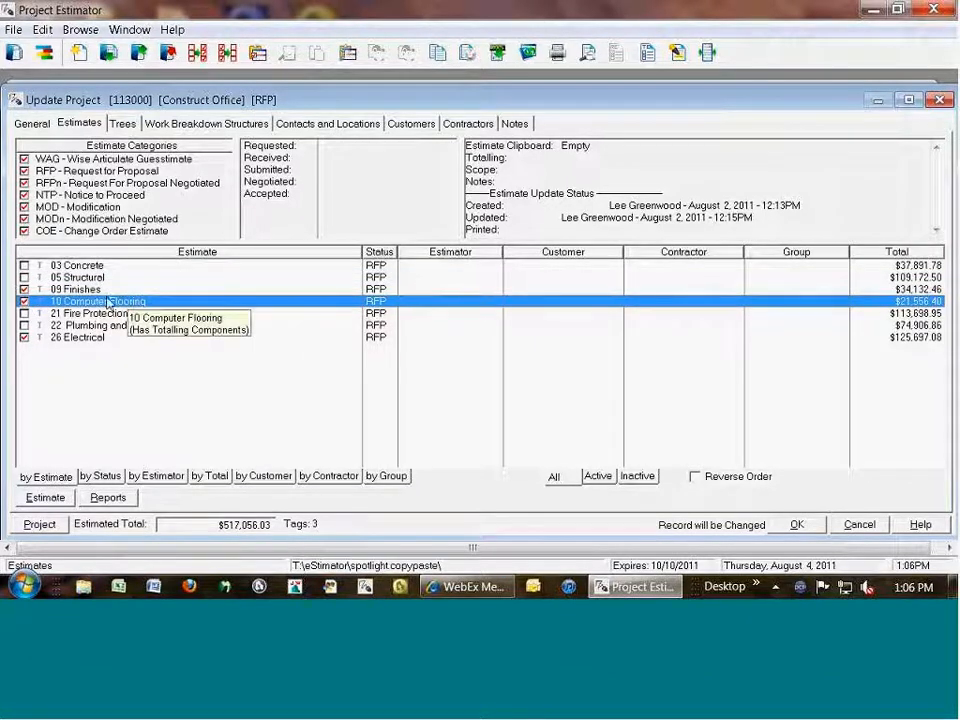
pyautogui.click(80, 340)
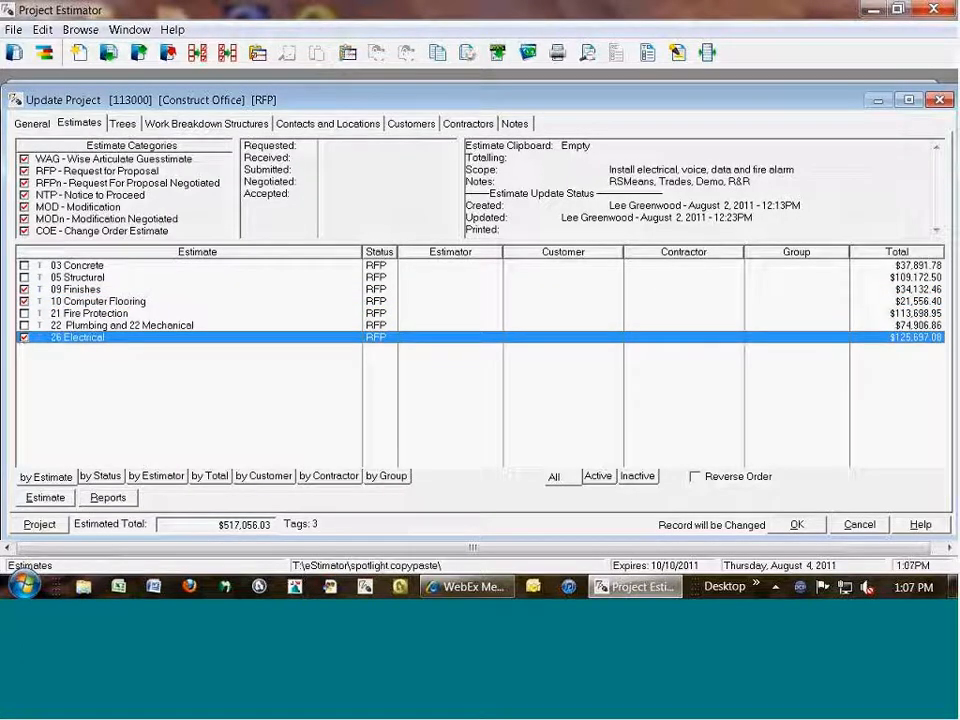
pyautogui.click(24, 325)
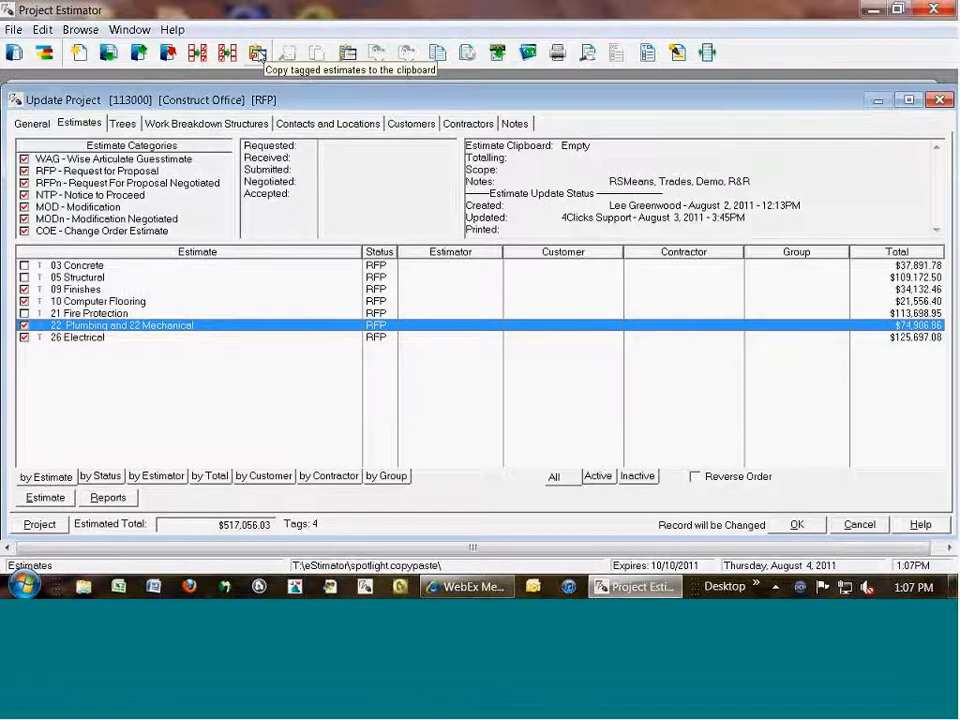
# Copy the tagged estimates to the estimate clipboard, and purge the clipboard after viewing its contents
pyautogui.tripleClick(592, 145)
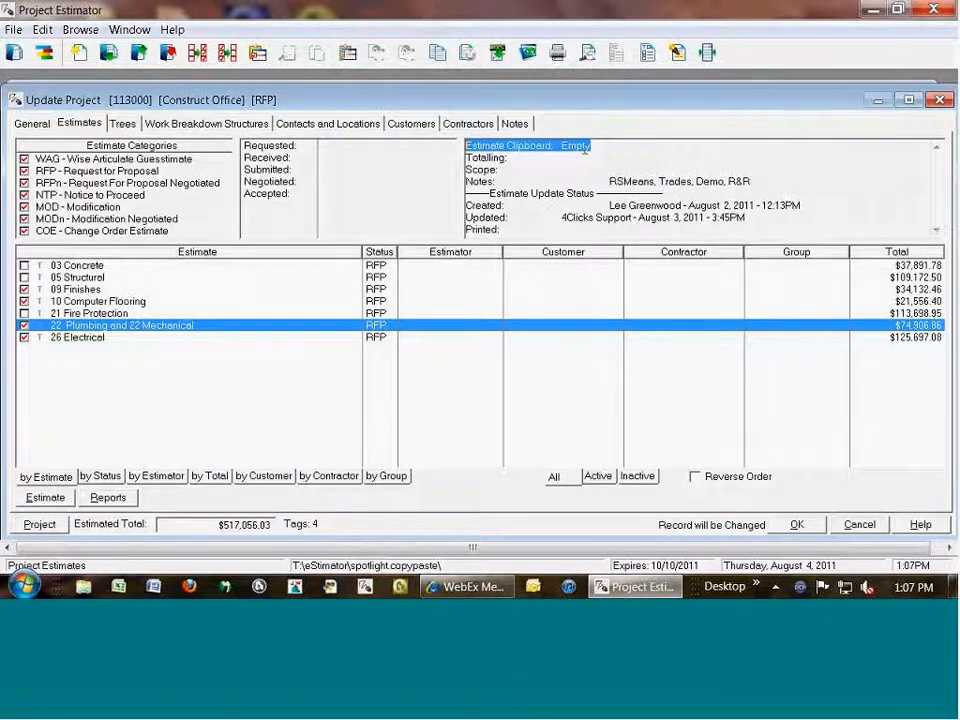
pyautogui.click(257, 53)
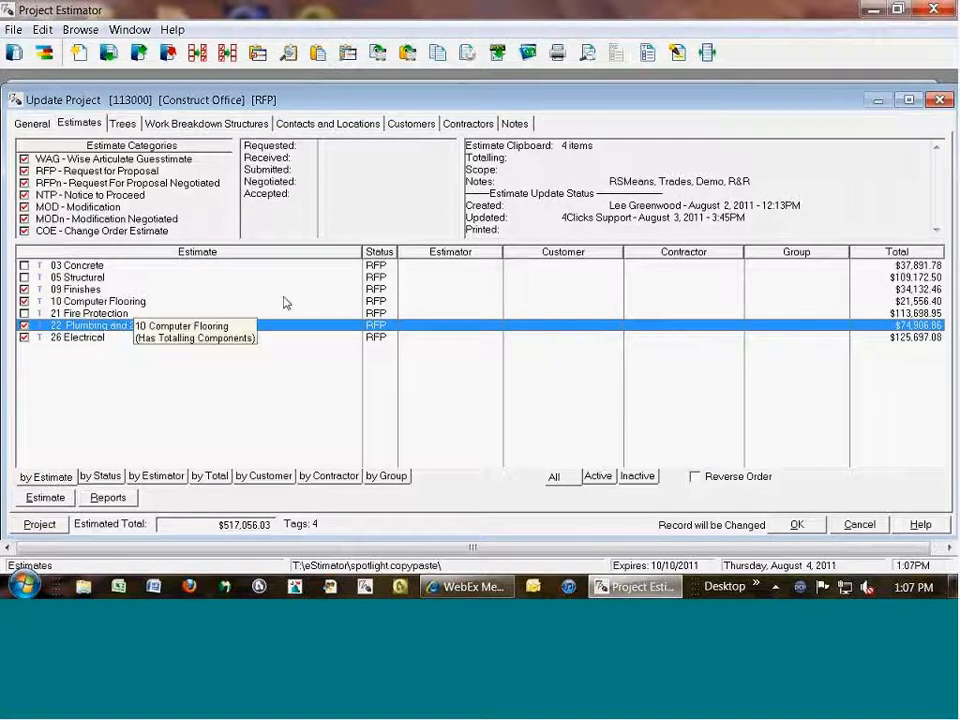
pyautogui.click(574, 147)
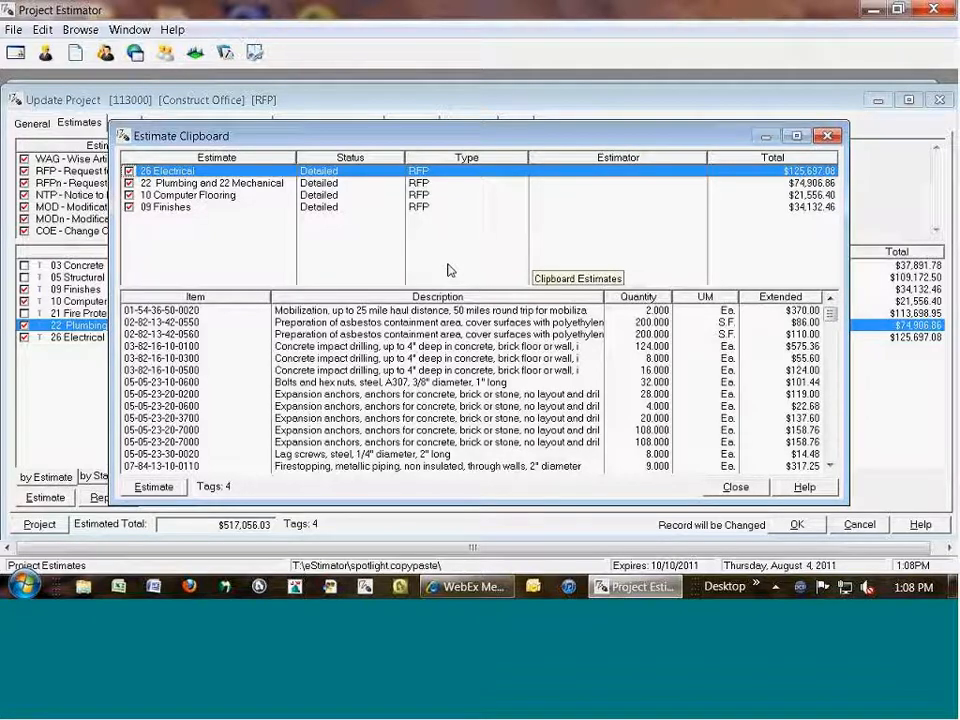
pyautogui.press('Escape')
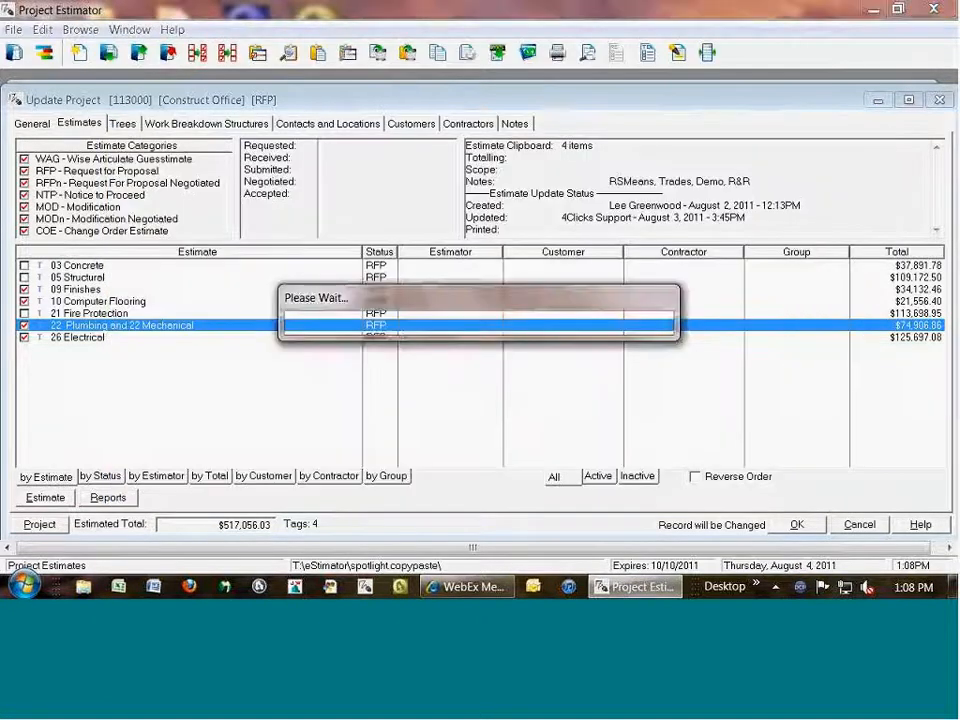
pyautogui.click(380, 54)
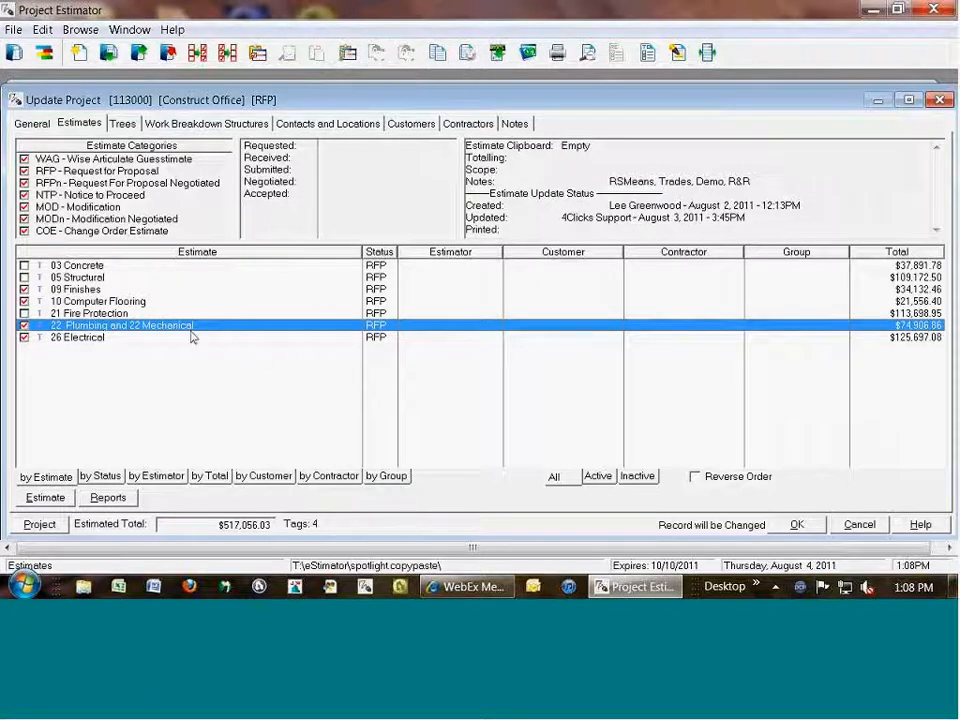
# Copy the tagged Construct Office estimates to the estimate clipboard again and save the project
pyautogui.click(118, 290)
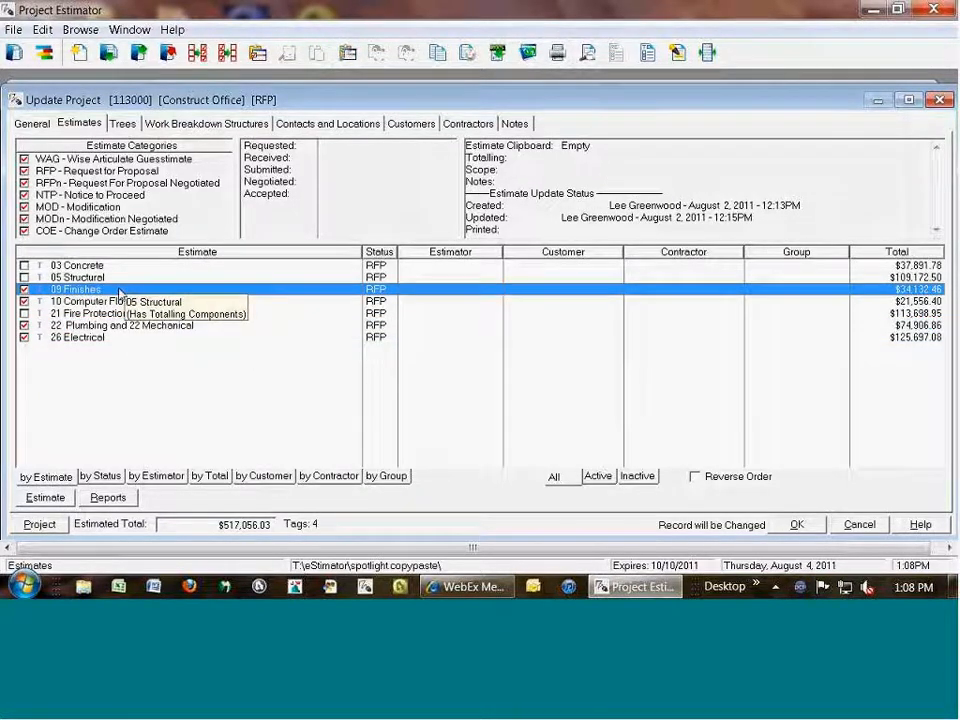
pyautogui.rightClick(120, 293)
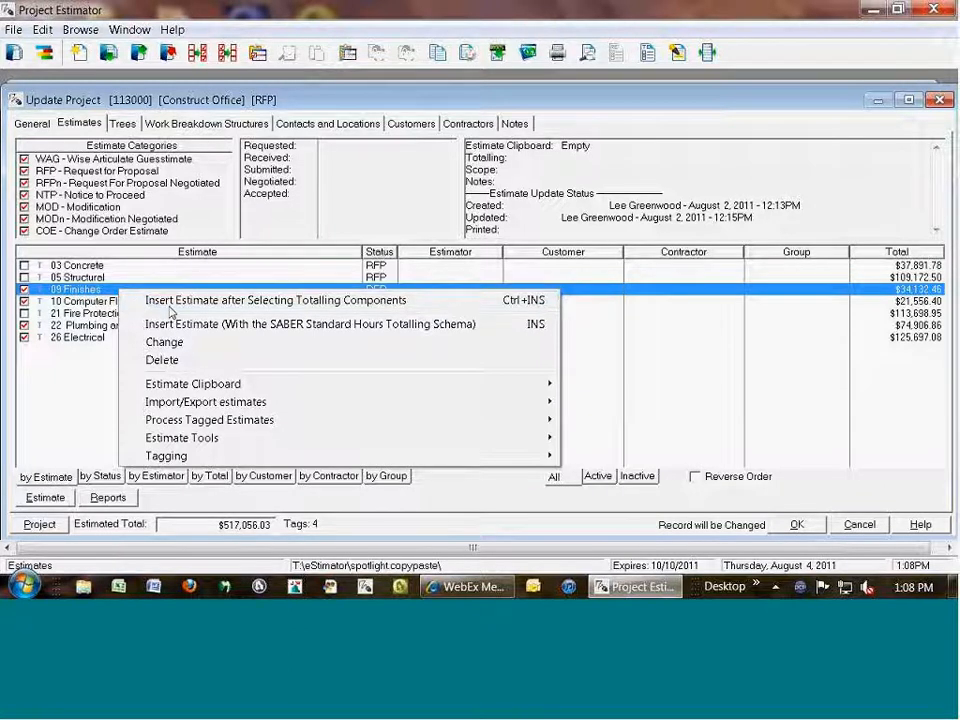
pyautogui.moveTo(200, 390)
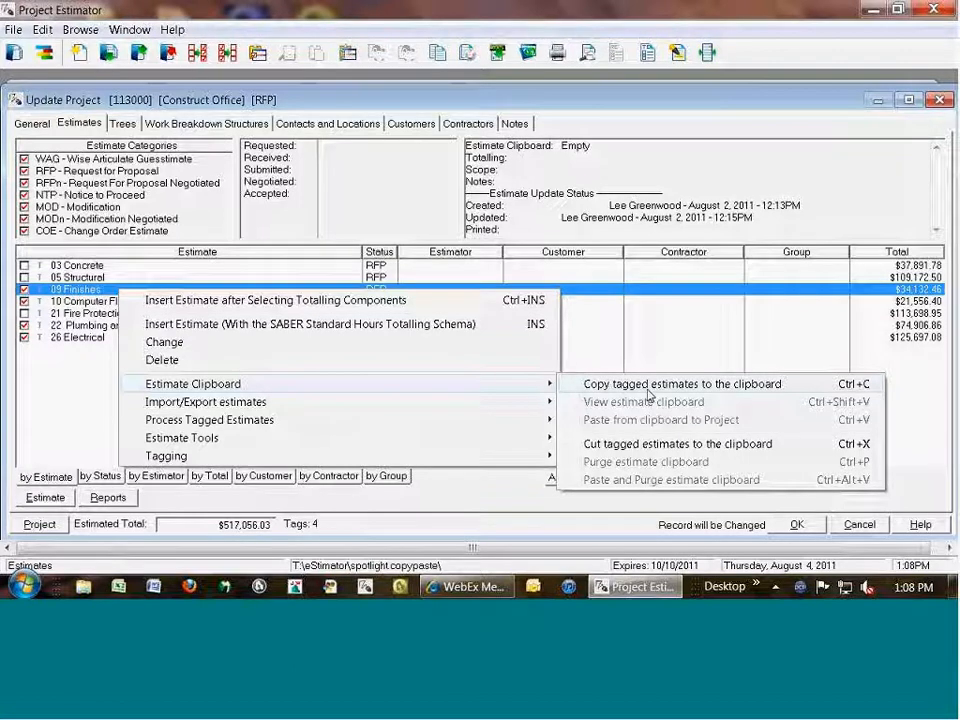
pyautogui.click(73, 297)
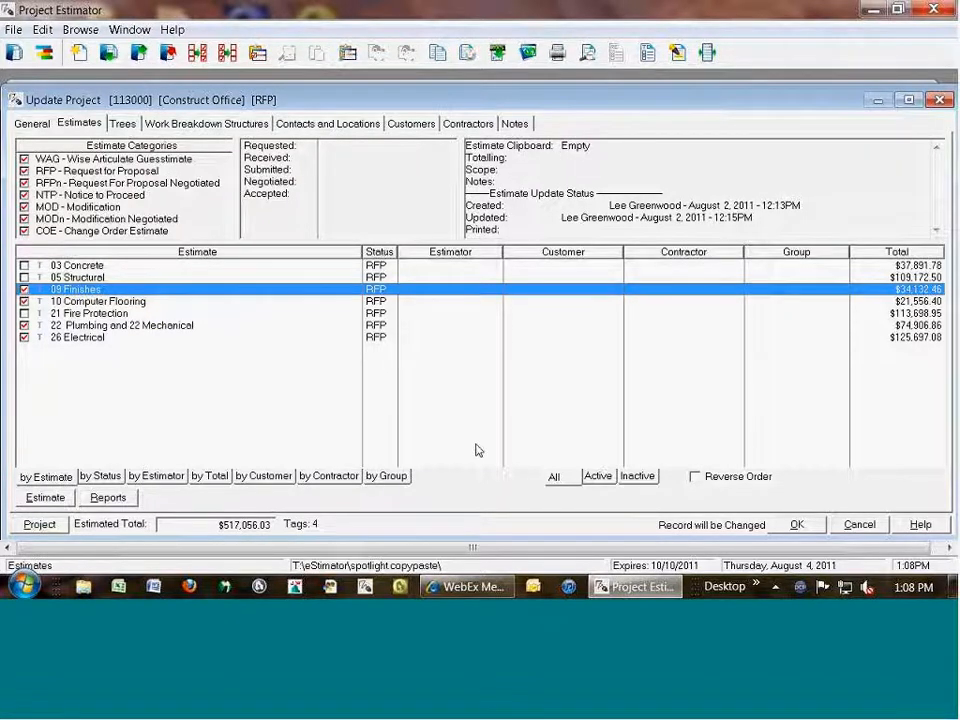
pyautogui.hotkey('ctrl', 'c')
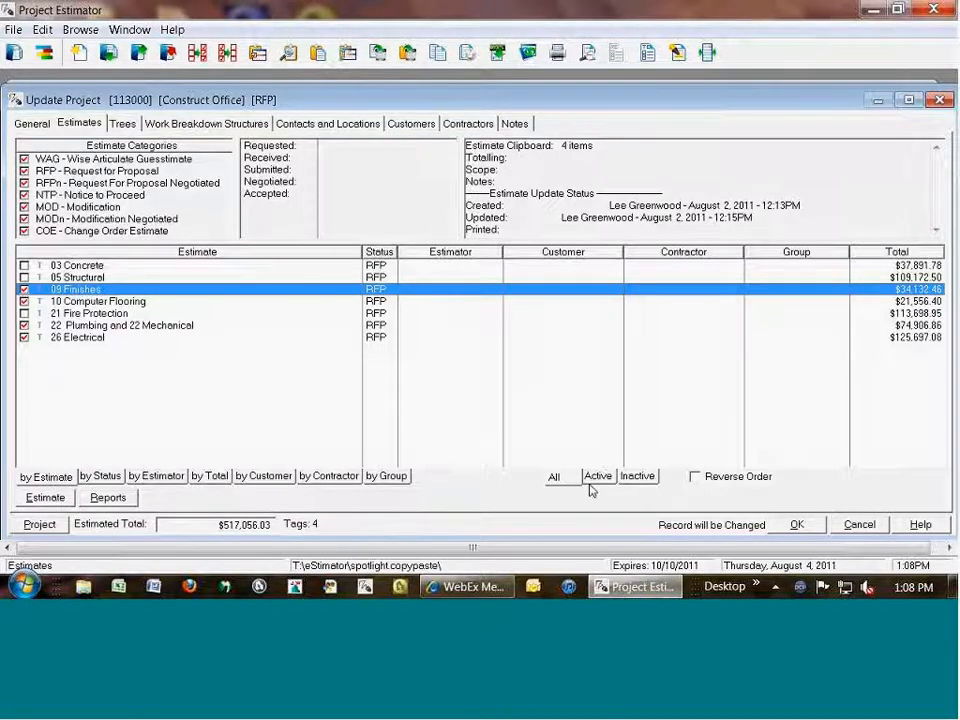
pyautogui.click(797, 524)
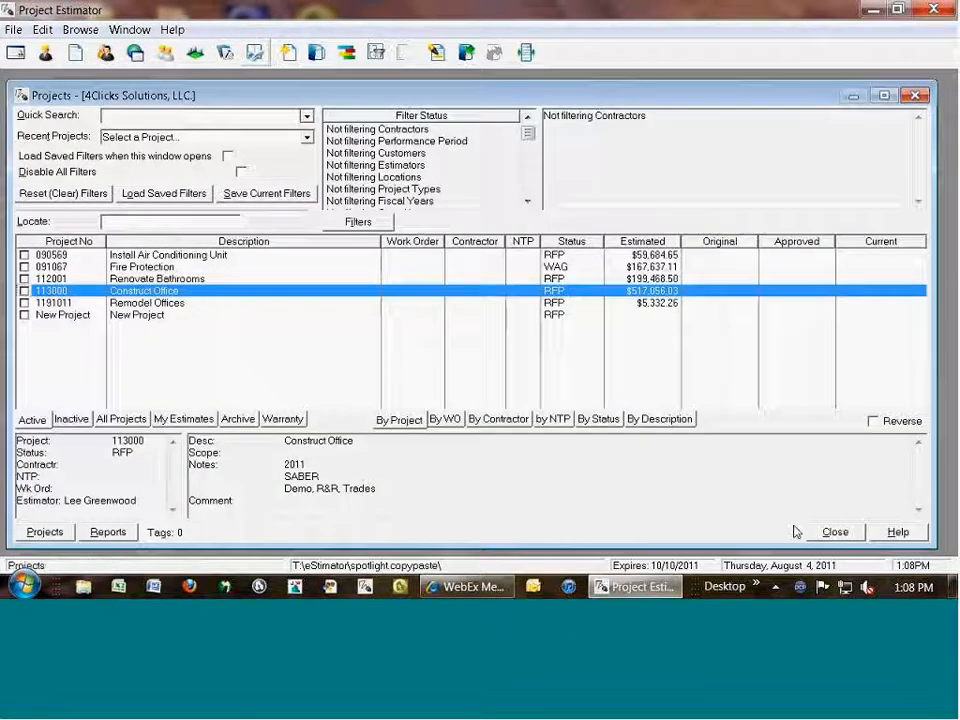
# Copy the 22 and 23 Plumbing and HVAC estimate from the Renovate Bathrooms project to the estimate clipboard and save the project
pyautogui.doubleClick(208, 279)
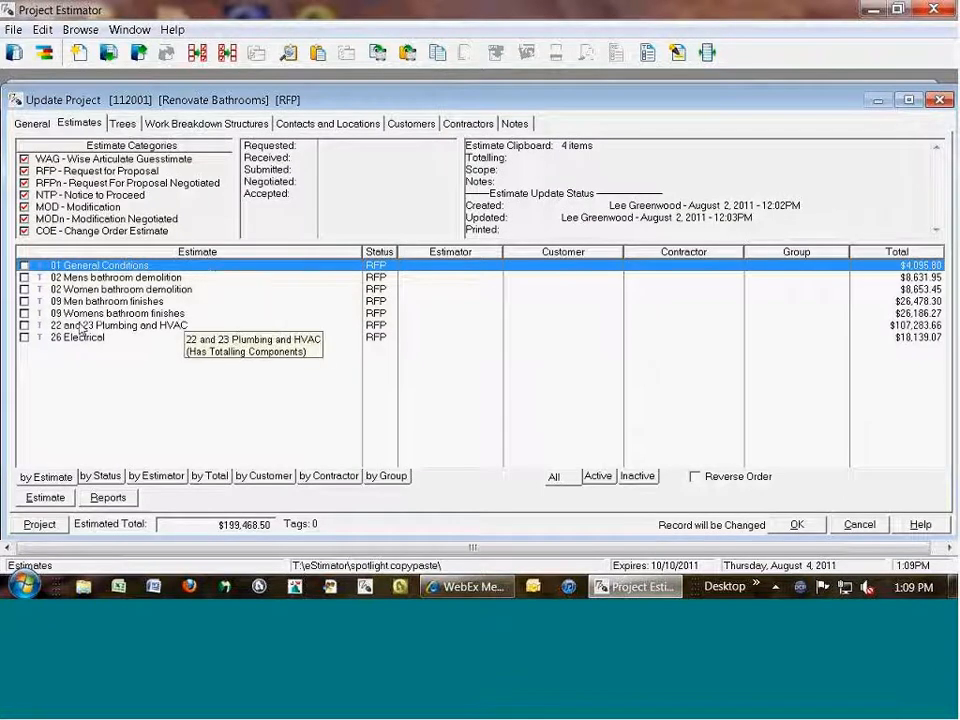
pyautogui.click(24, 325)
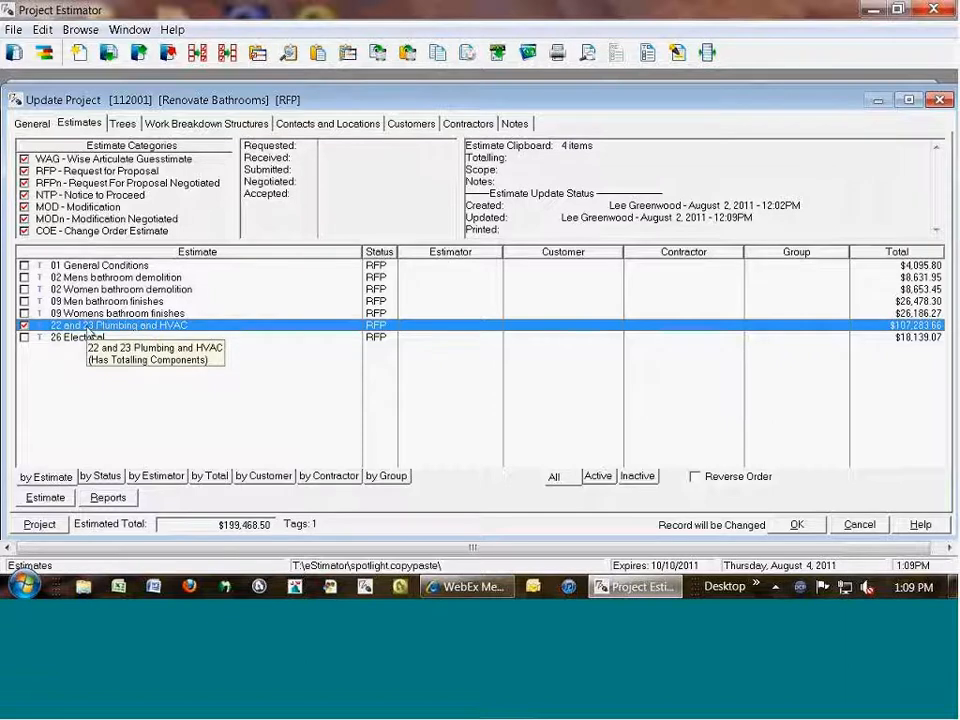
pyautogui.hotkey('ctrl', 'c')
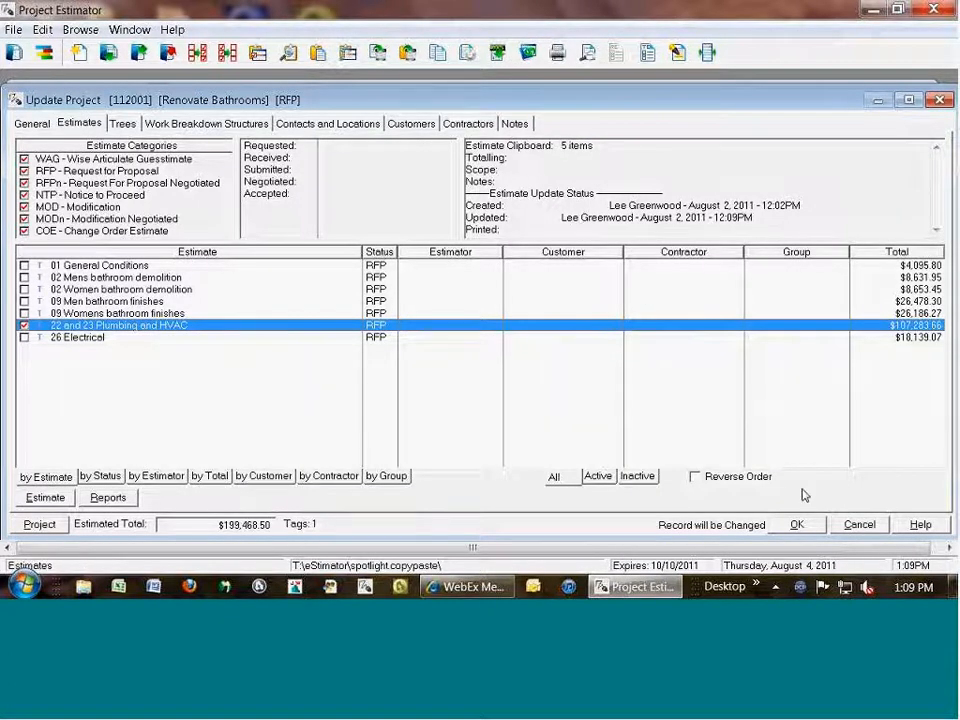
pyautogui.click(797, 524)
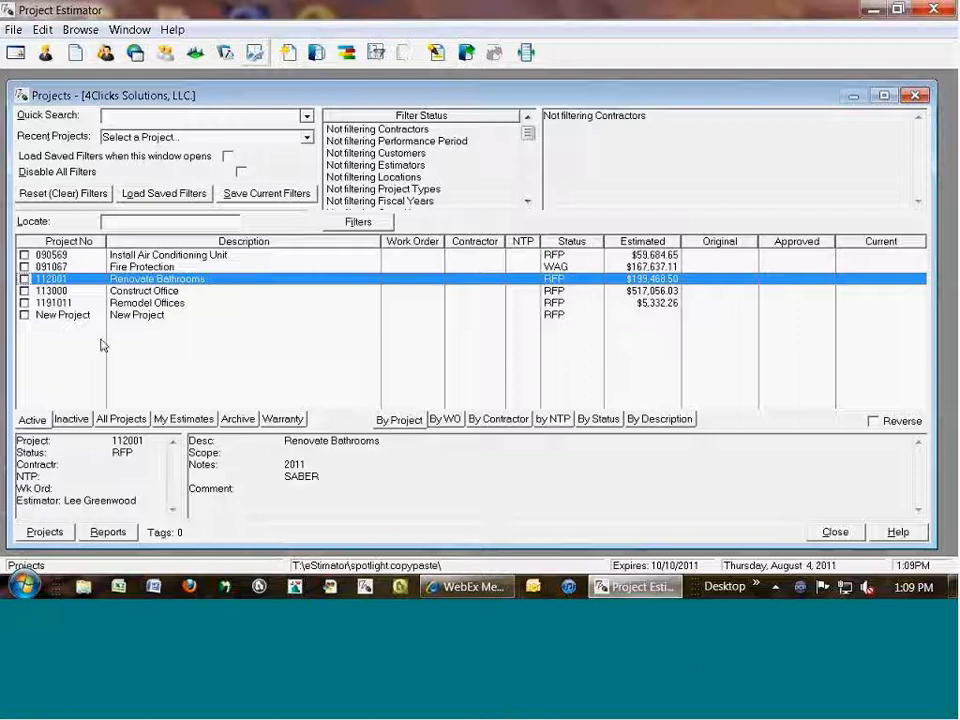
# Open the New Project project and view the contents of the estimate clipboard
pyautogui.doubleClick(146, 318)
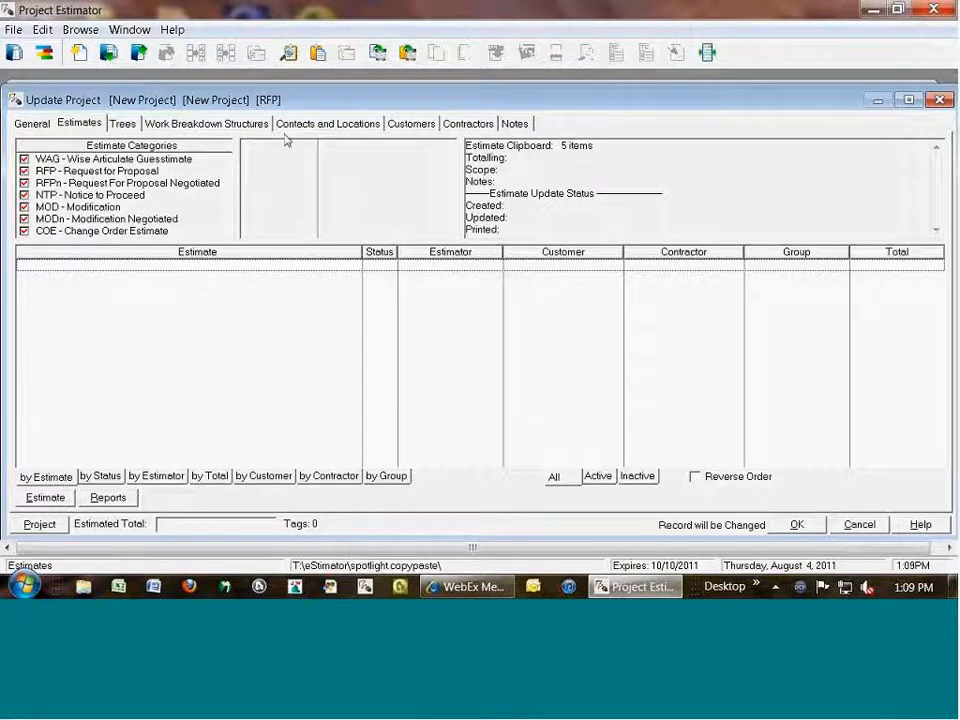
pyautogui.click(289, 56)
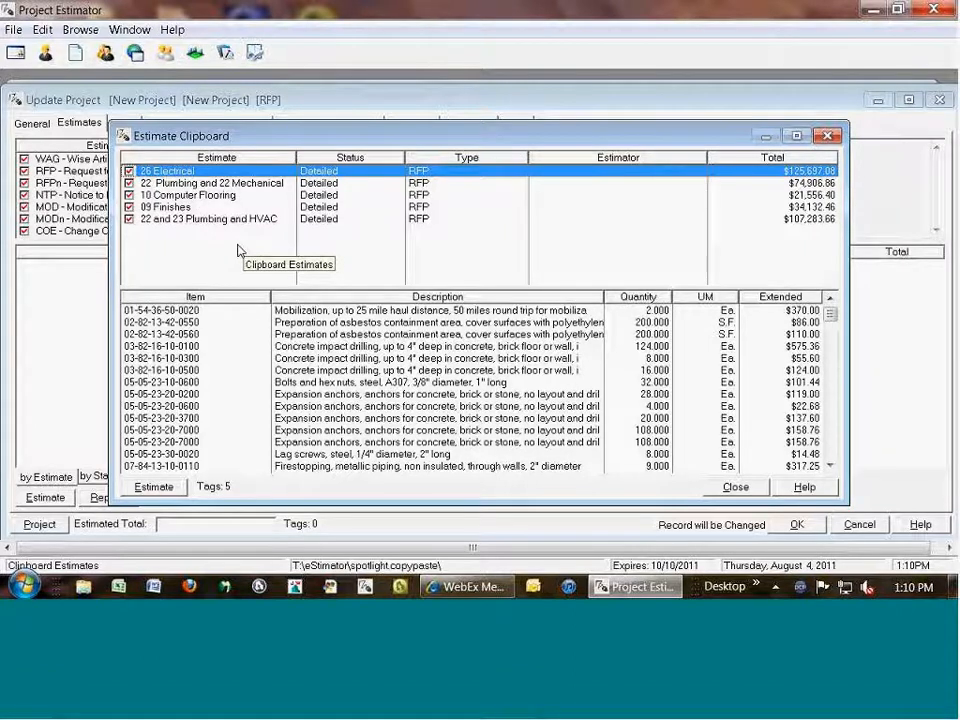
# Try untagging the 10 Computer Flooring, 09 Finishes and 22 and 23 Plumbing and HVAC clipboard estimates, and tag them again
pyautogui.click(129, 196)
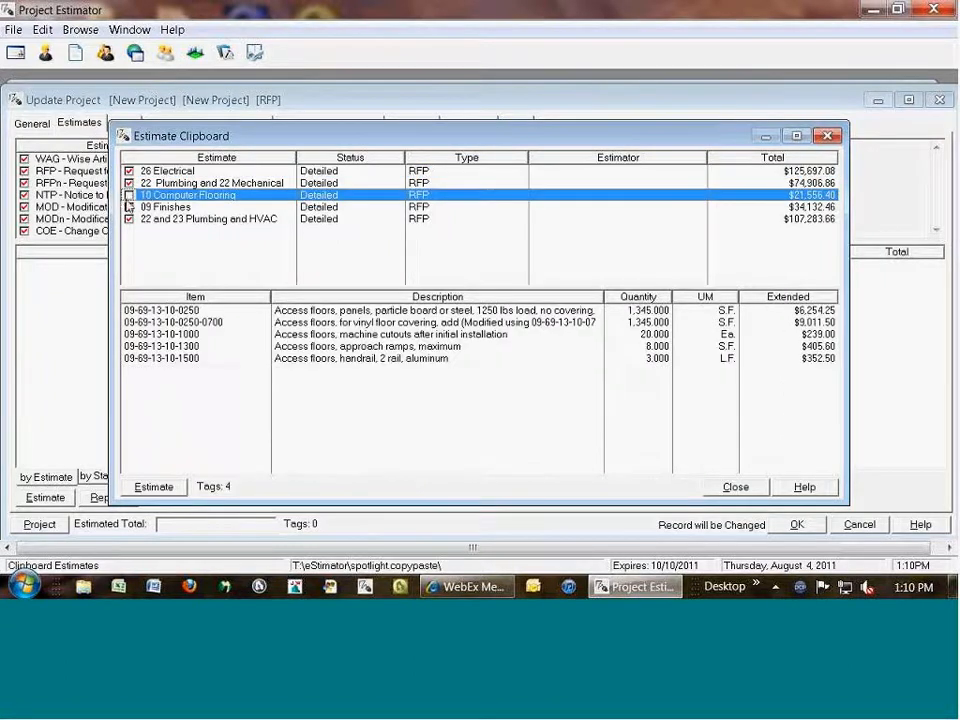
pyautogui.click(129, 207)
pyautogui.click(129, 219)
pyautogui.click(129, 219)
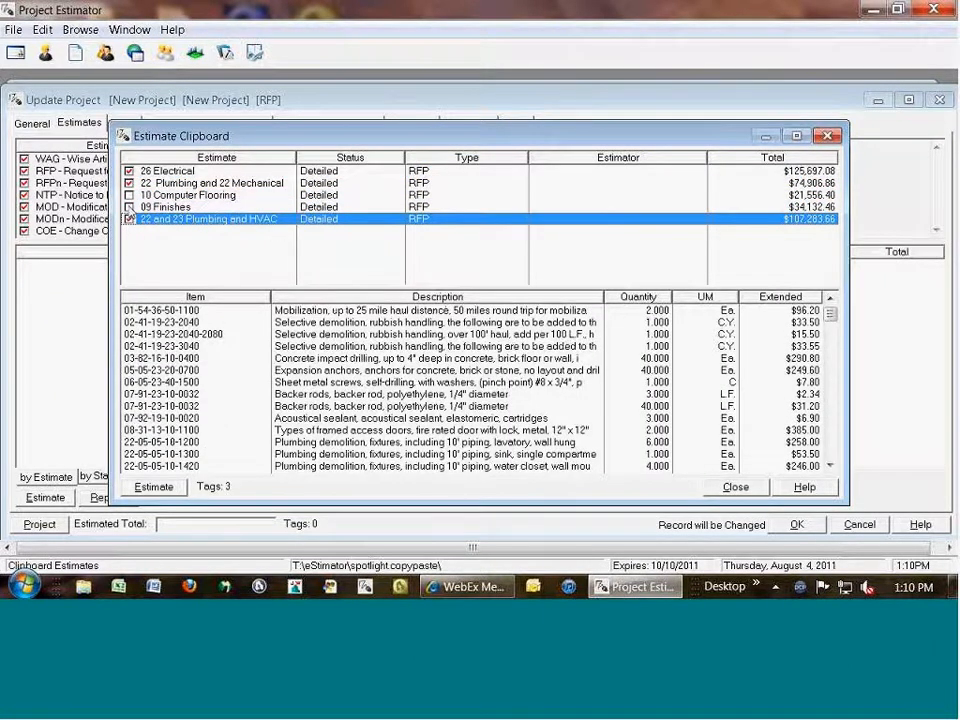
pyautogui.click(129, 207)
pyautogui.click(129, 195)
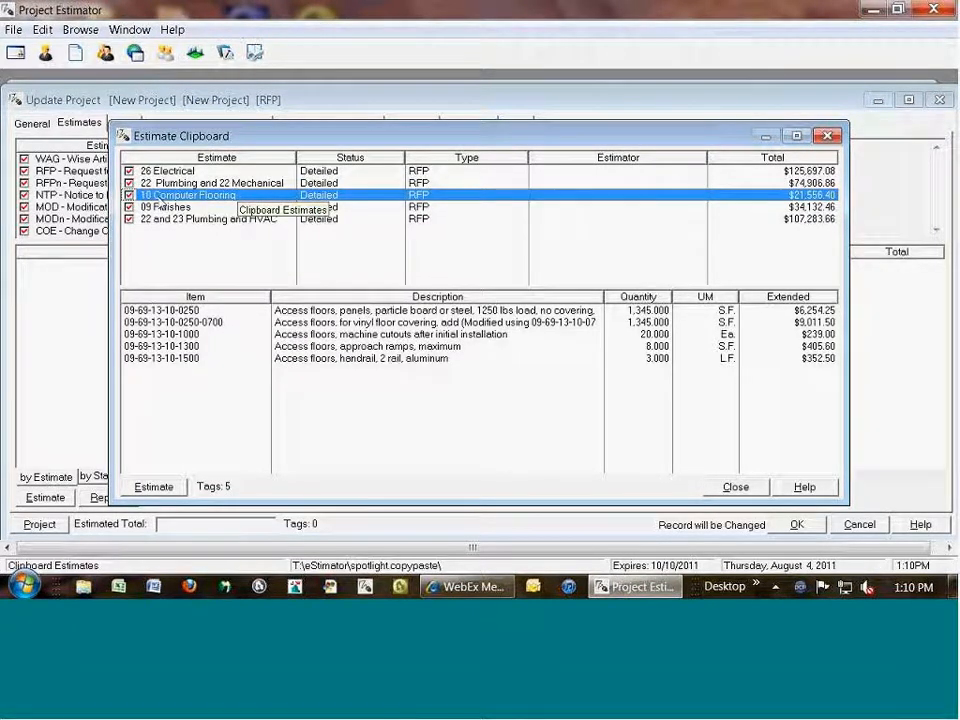
# Start pasting the tagged clipboard estimates to the project, with totalling components set to Select Totalling Schema
pyautogui.click(190, 172)
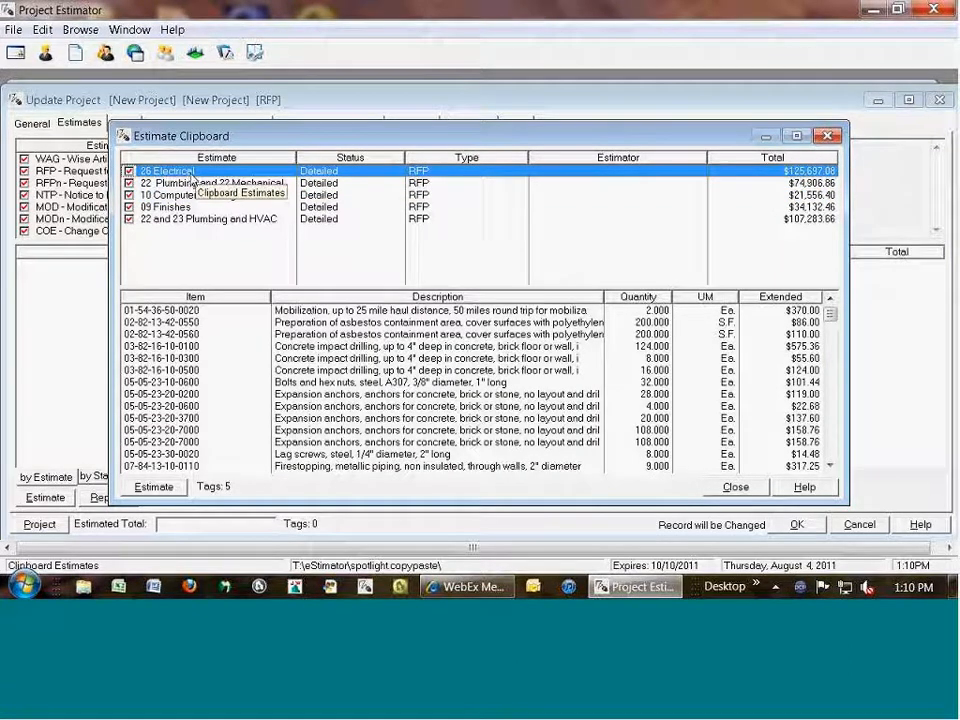
pyautogui.rightClick(193, 177)
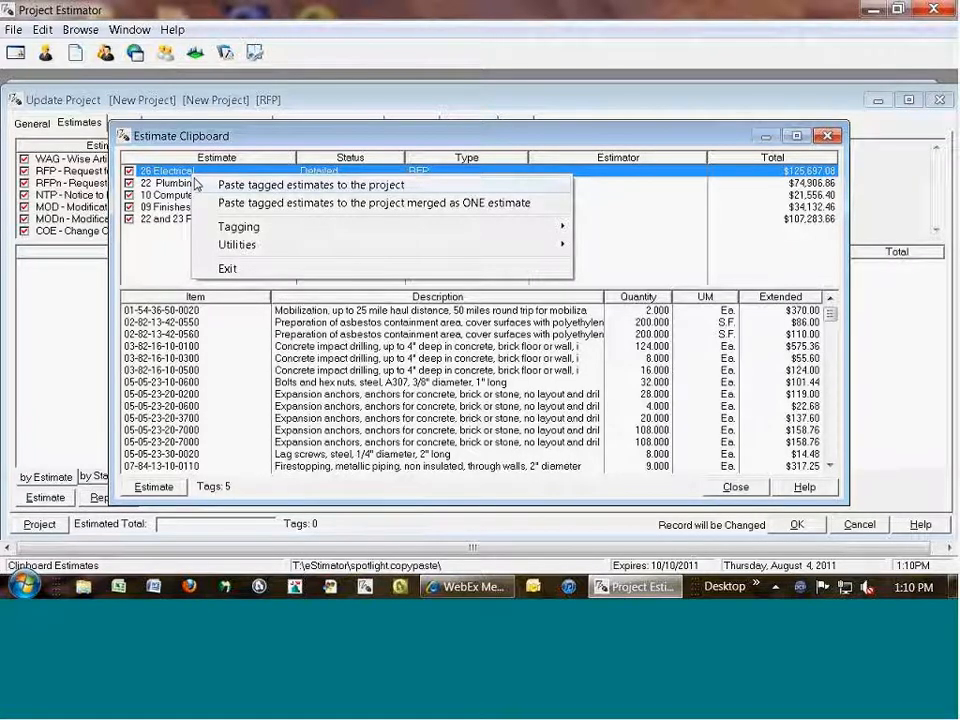
pyautogui.click(321, 189)
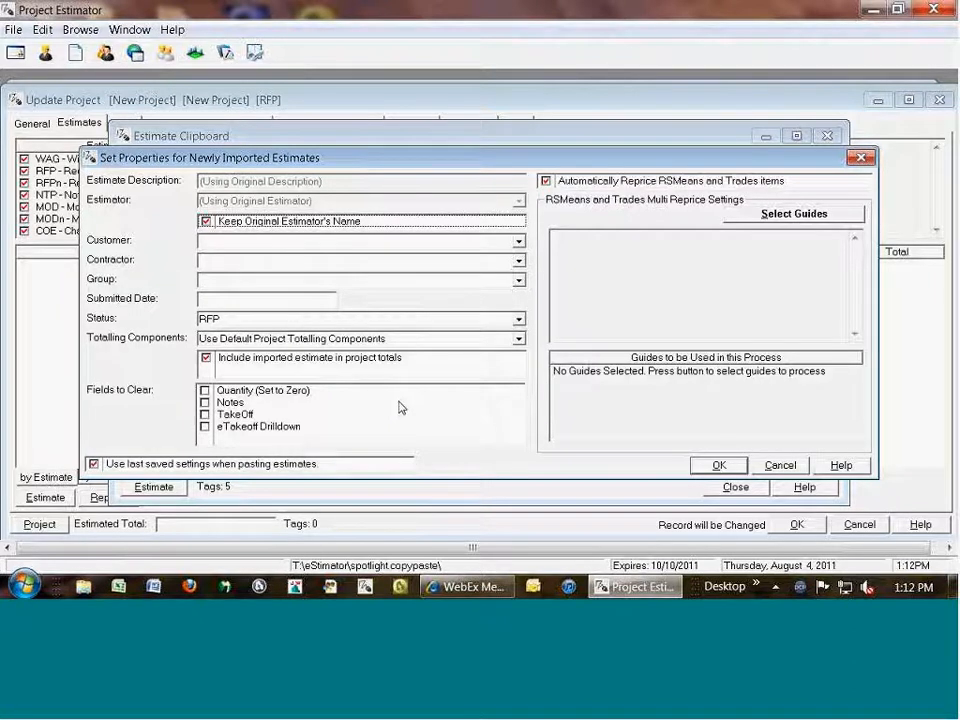
pyautogui.click(293, 340)
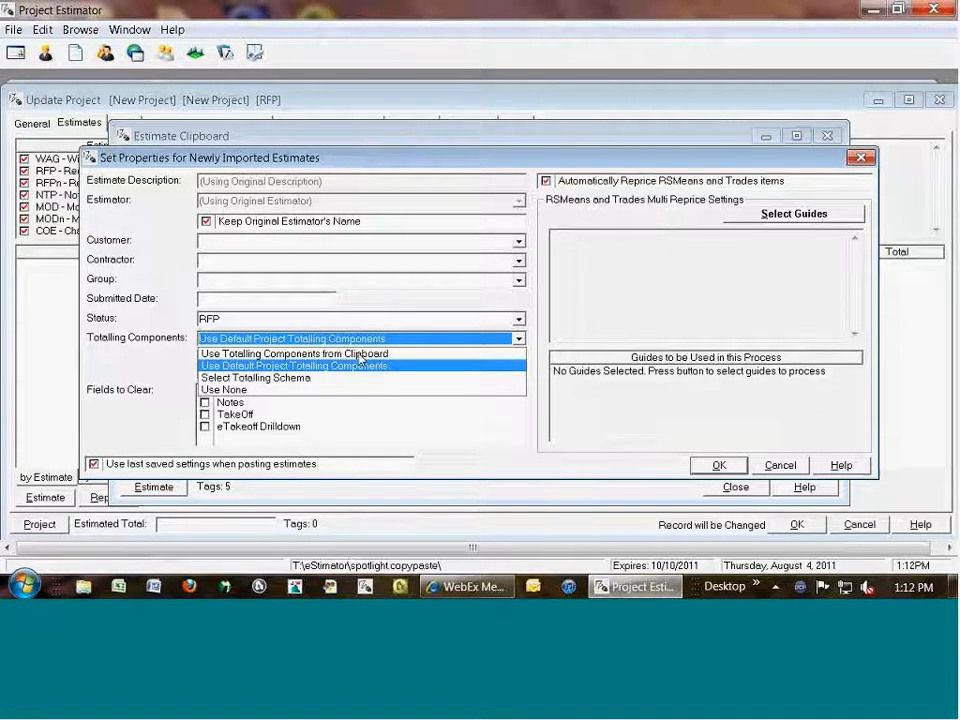
pyautogui.click(294, 379)
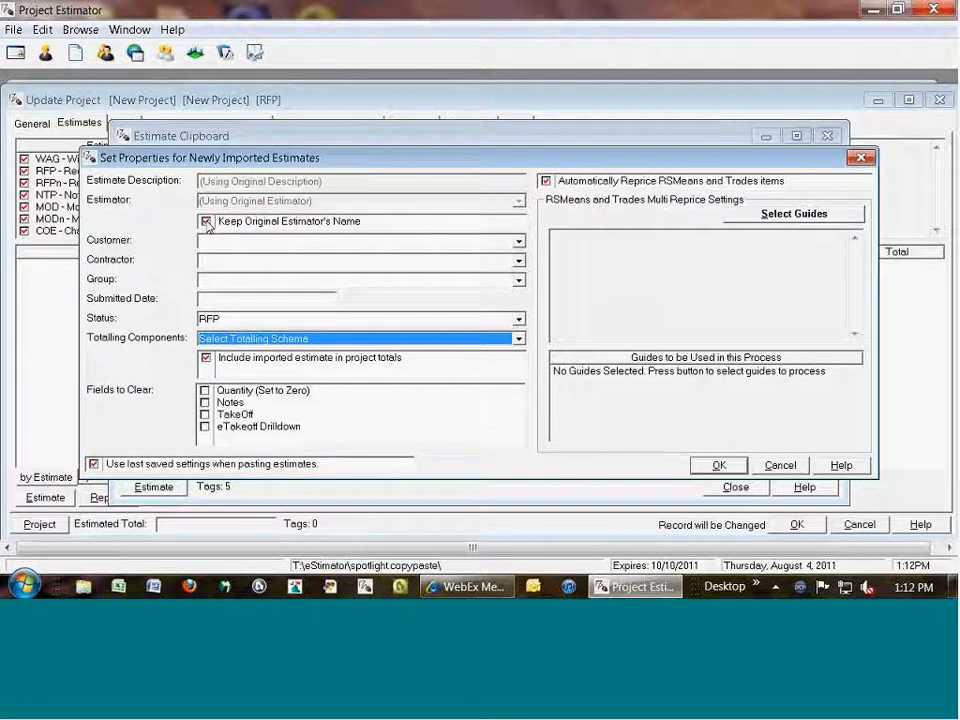
# Turn off keeping the original estimator's name for the imported estimates and choose the estimator to assign
pyautogui.click(206, 222)
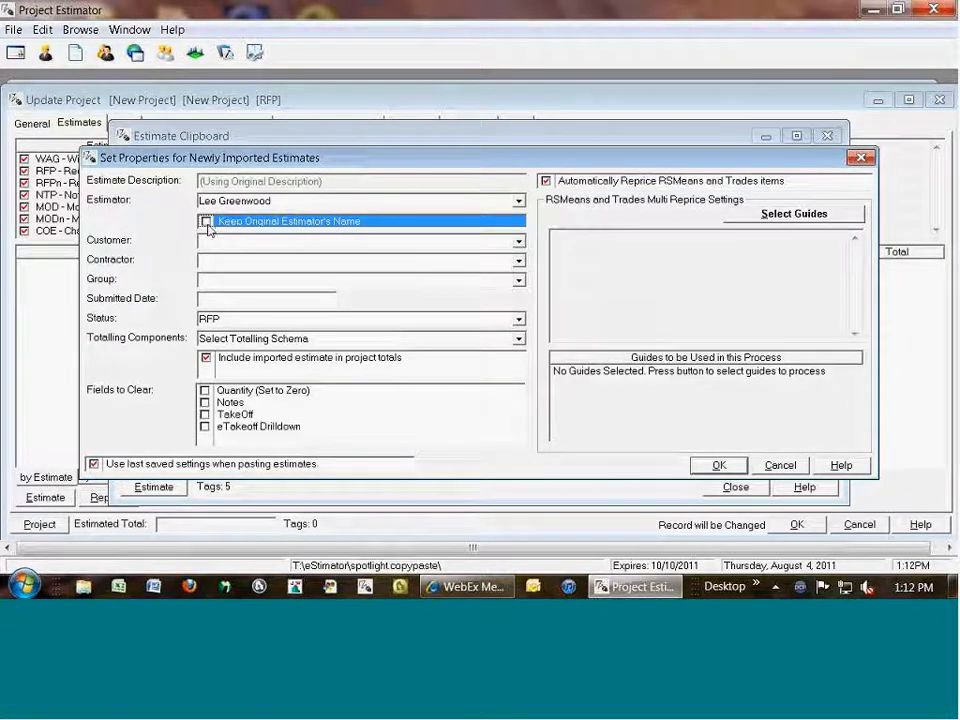
pyautogui.click(222, 203)
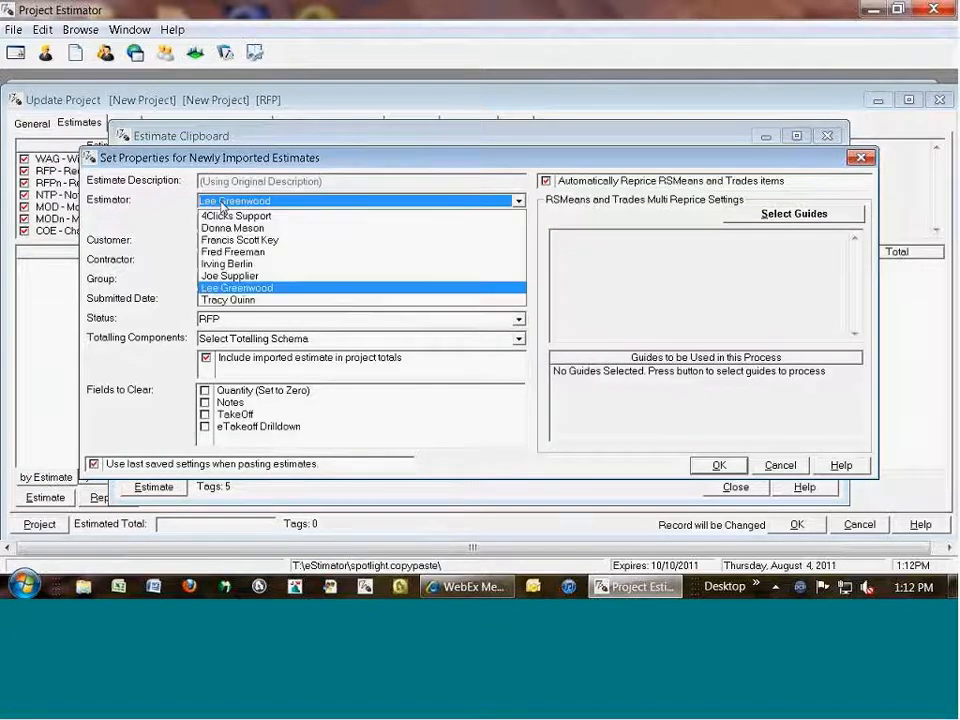
pyautogui.click(241, 289)
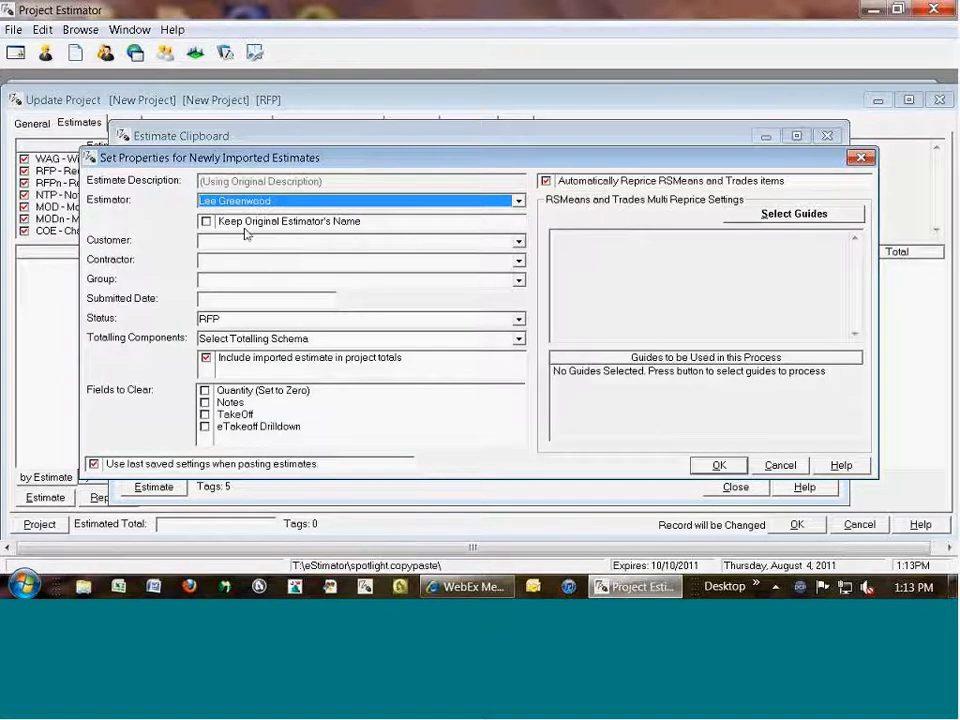
pyautogui.click(208, 221)
pyautogui.click(210, 219)
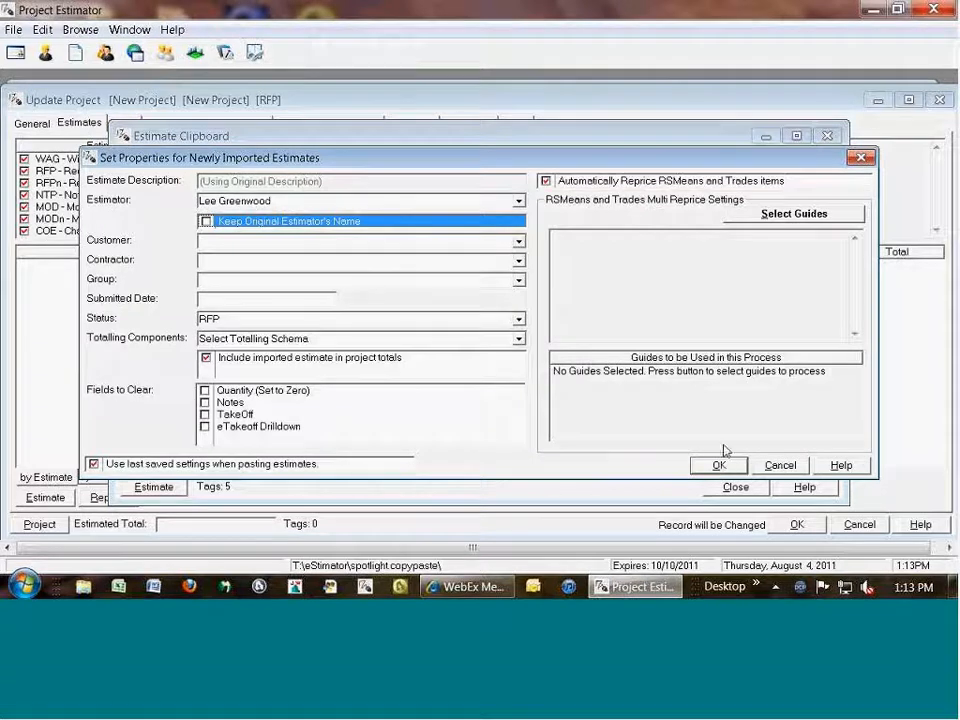
# Set repricing to bare cost with the 2011 RSMeans guides, and paste the estimates using the SABER Standard Hours totalling schema
pyautogui.click(752, 218)
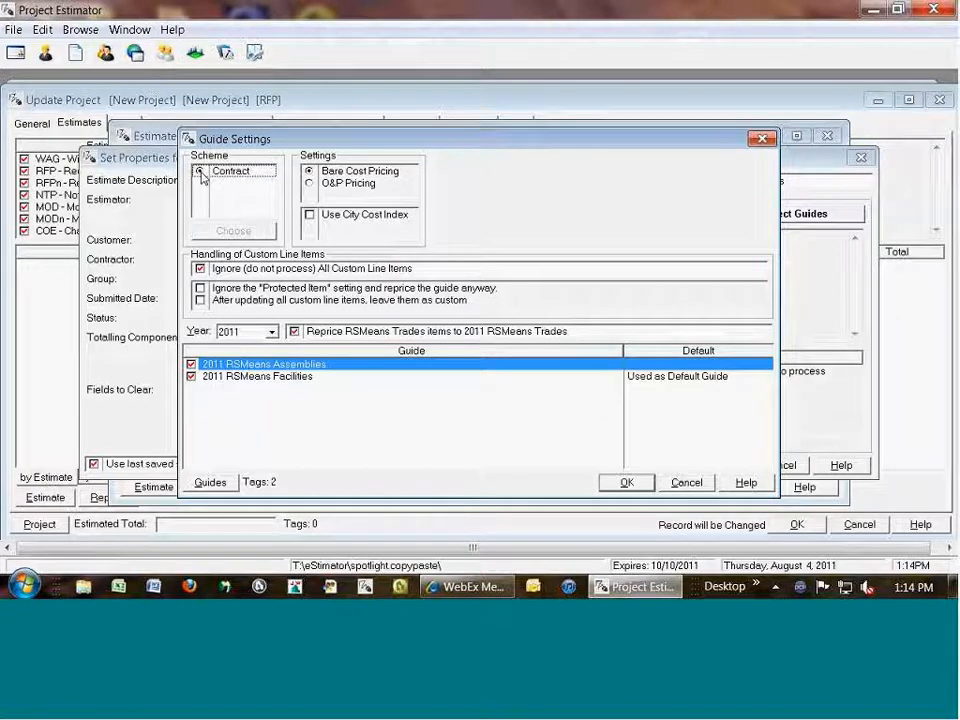
pyautogui.click(318, 184)
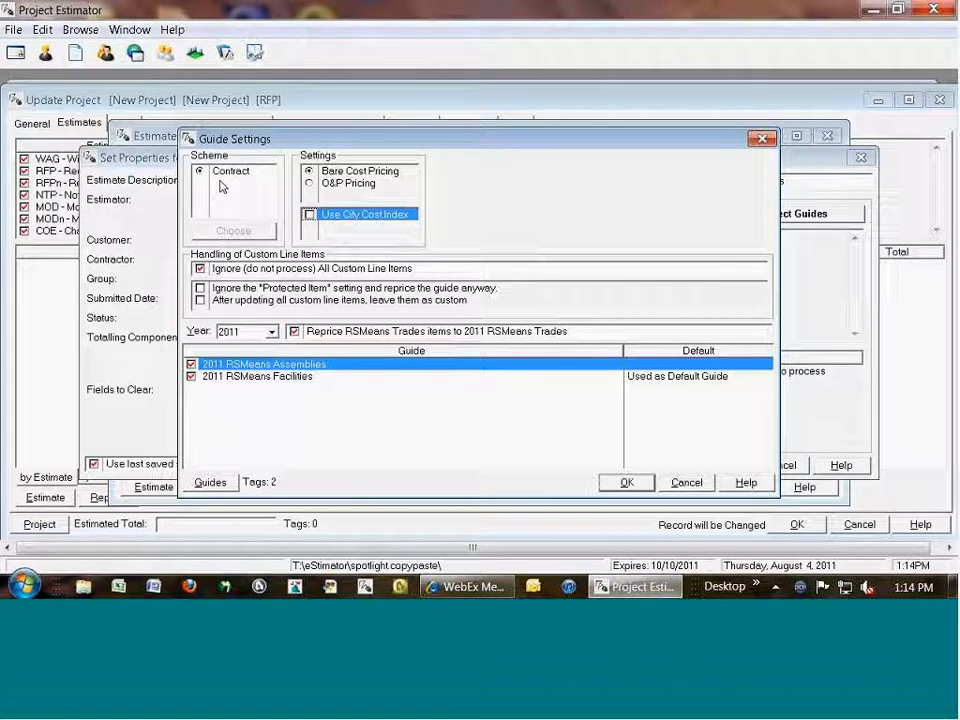
pyautogui.click(368, 173)
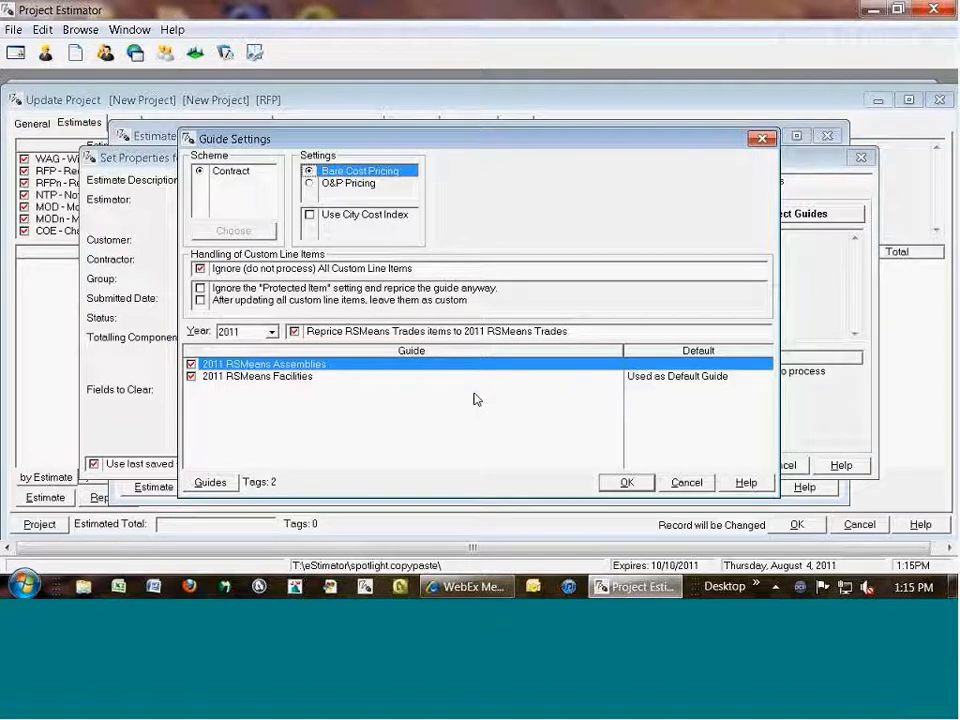
pyautogui.click(627, 483)
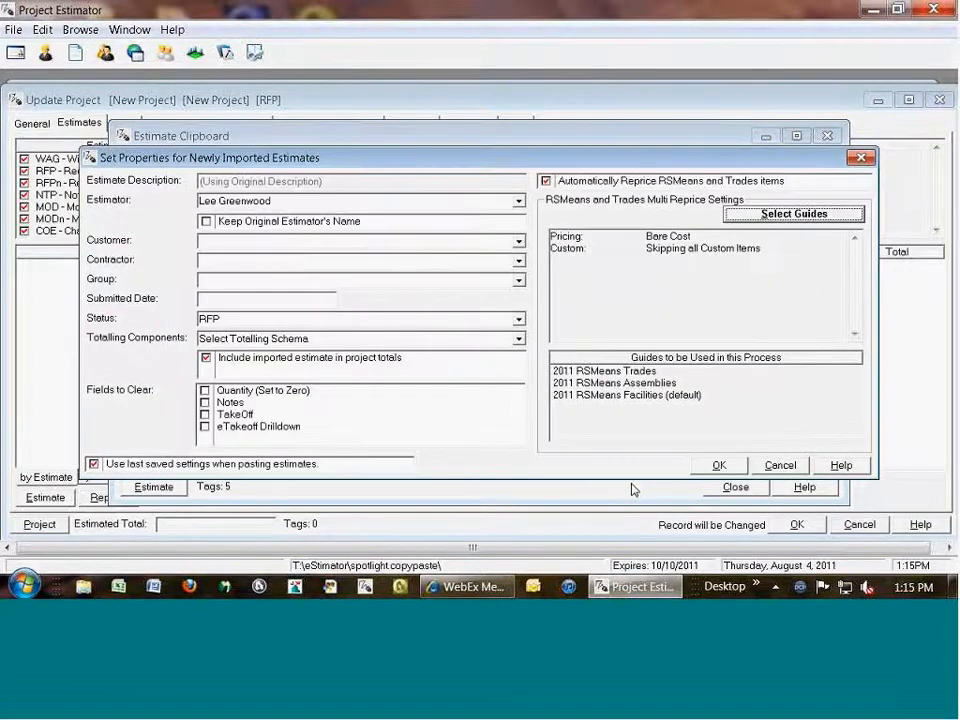
pyautogui.click(719, 467)
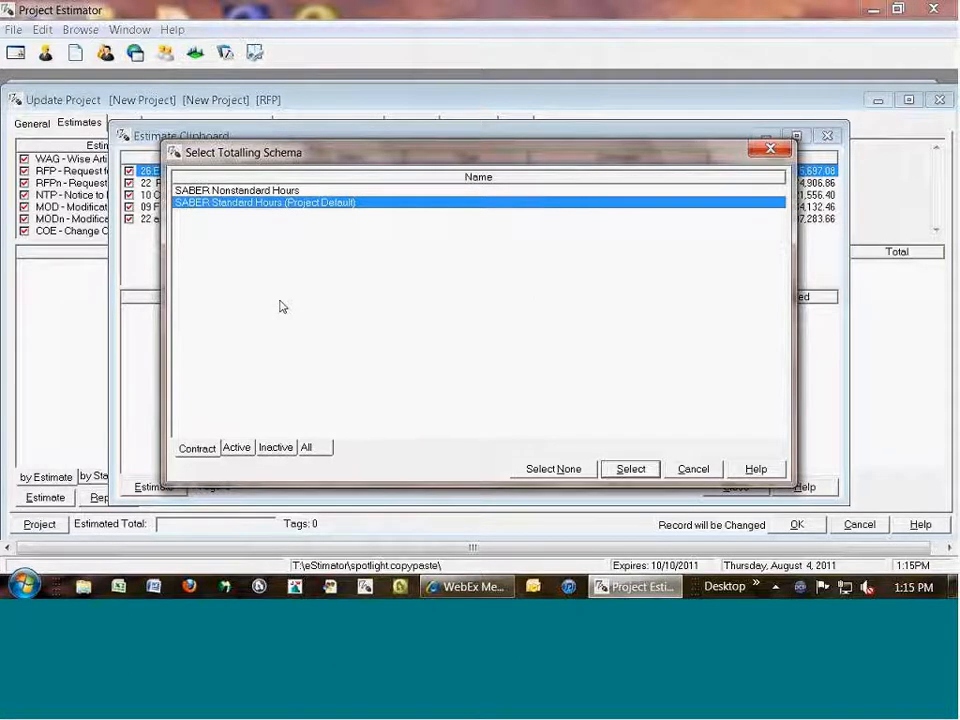
pyautogui.click(640, 470)
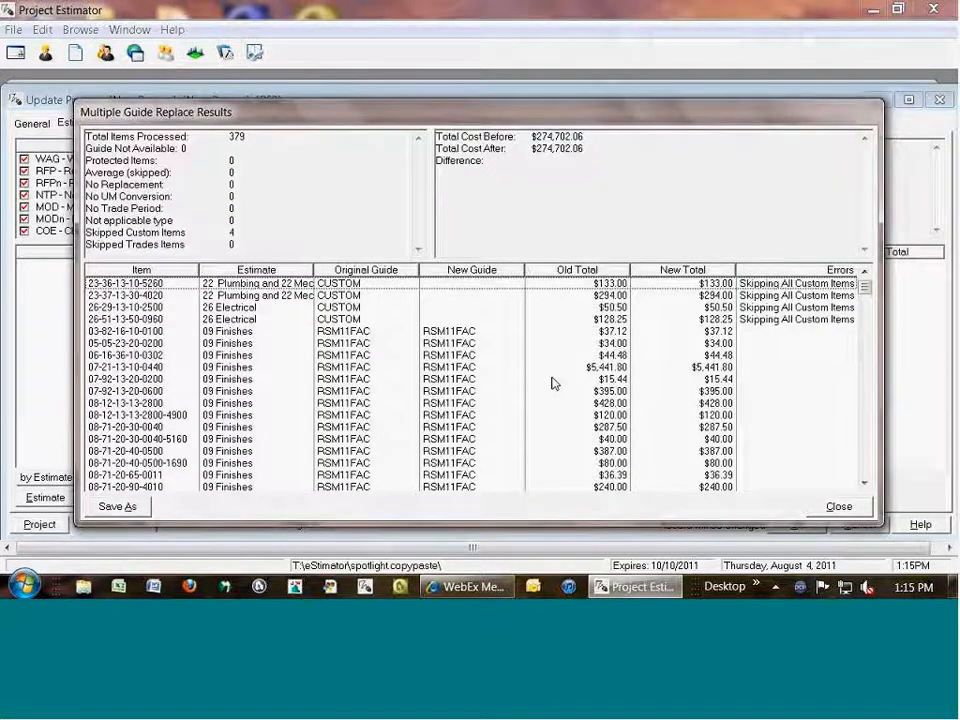
# Review the guide replace results, examining the processed item total and each skipped custom line item
pyautogui.click(722, 320)
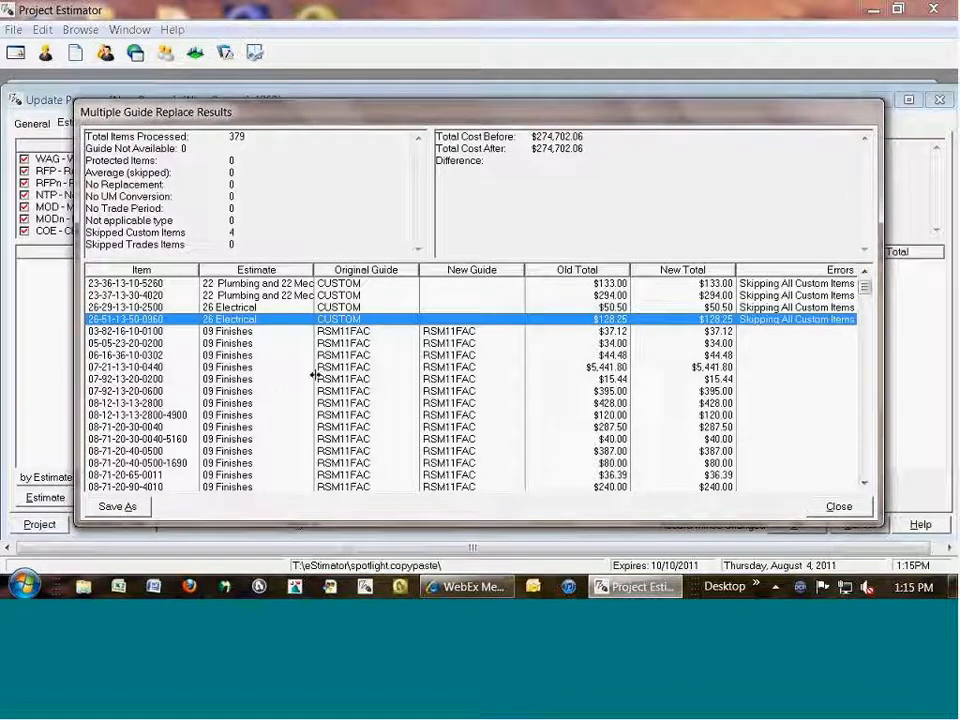
pyautogui.moveTo(246, 136); pyautogui.dragTo(231, 134)
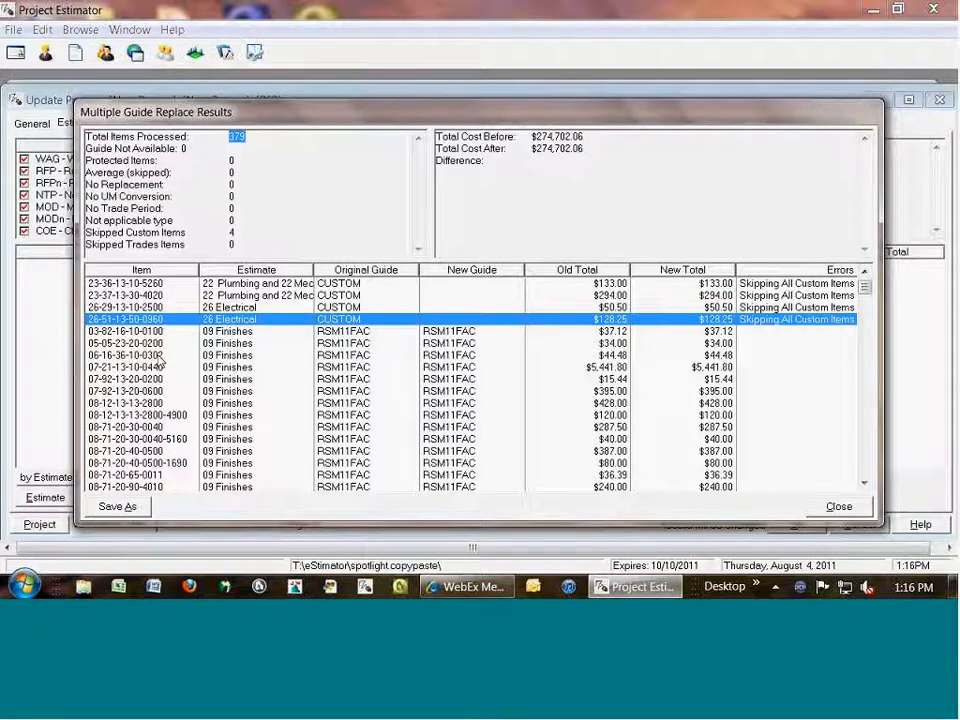
pyautogui.click(785, 284)
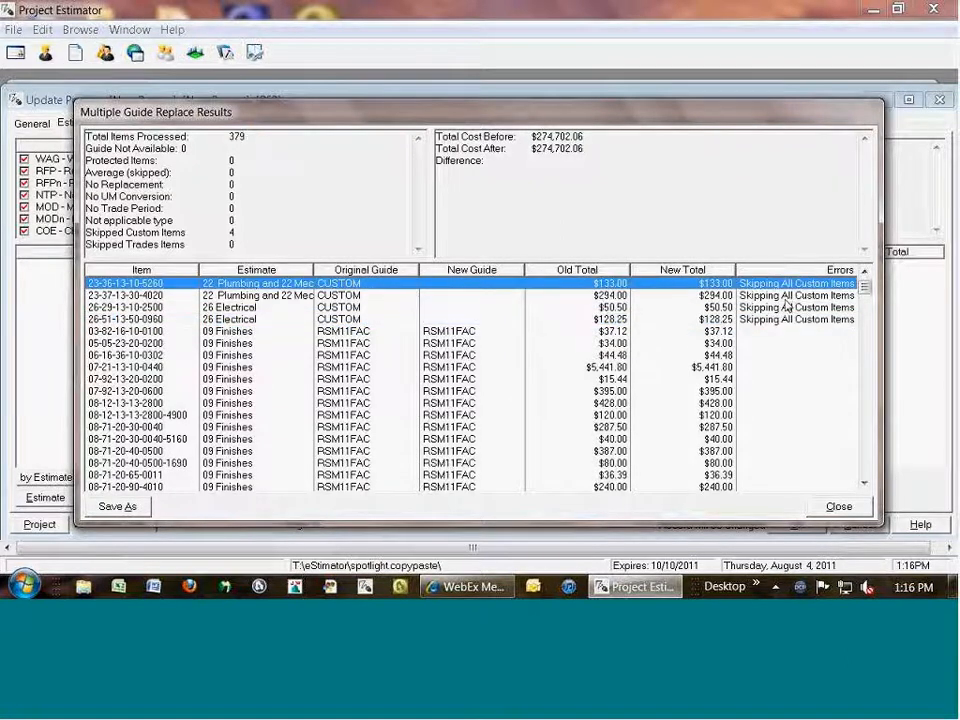
pyautogui.press('Down')
pyautogui.press('Down')
pyautogui.press('Down')
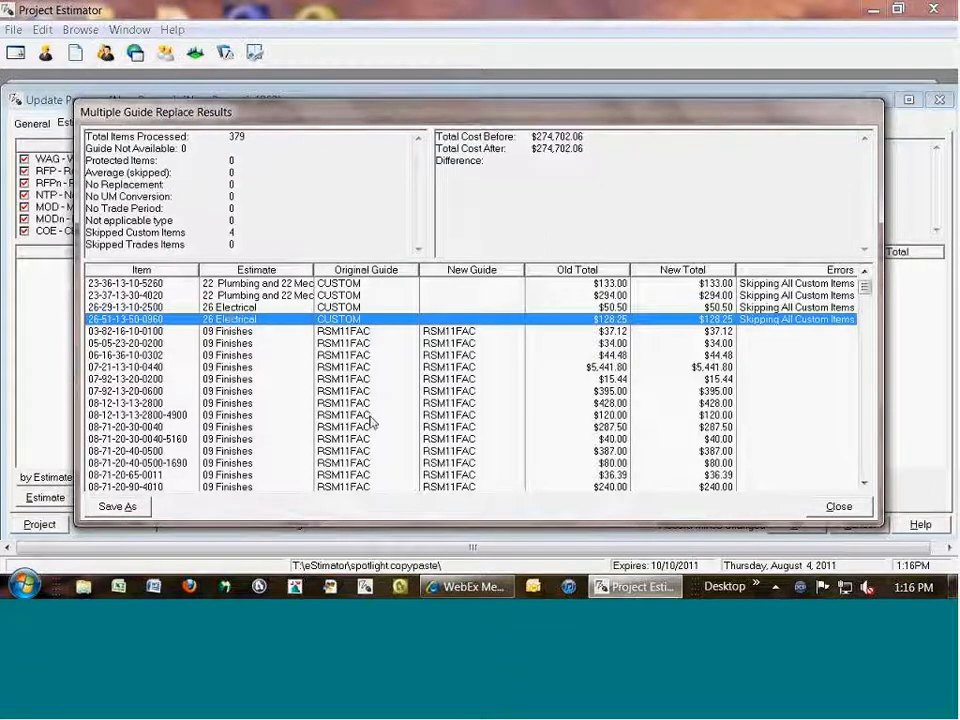
# Close the guide replace results without saving them to a file, dismiss the import notice, and close the estimate clipboard
pyautogui.click(117, 507)
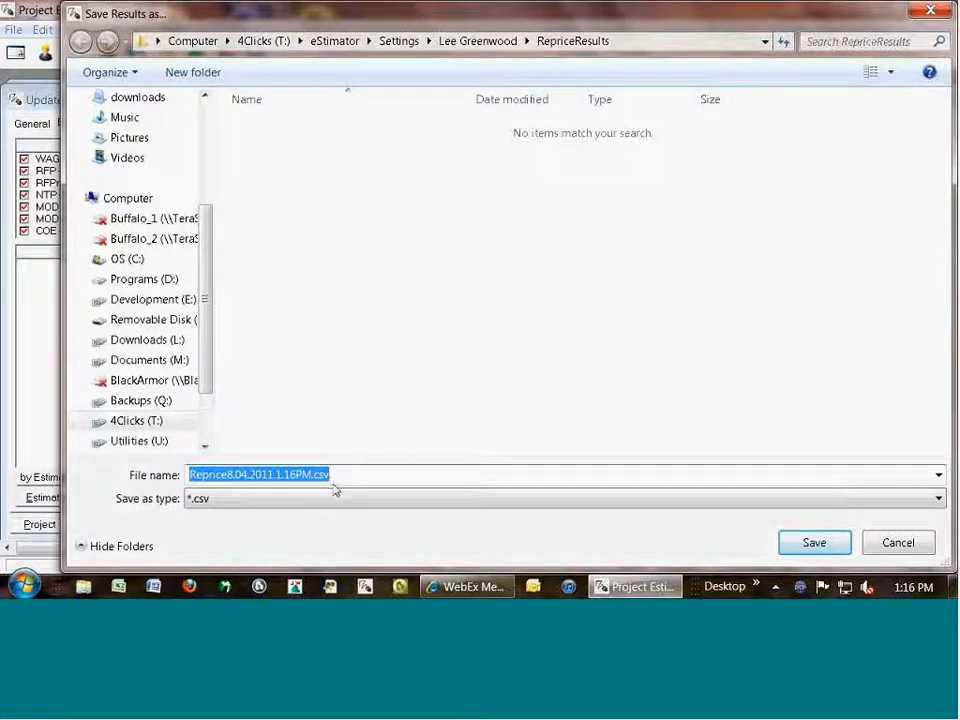
pyautogui.click(921, 550)
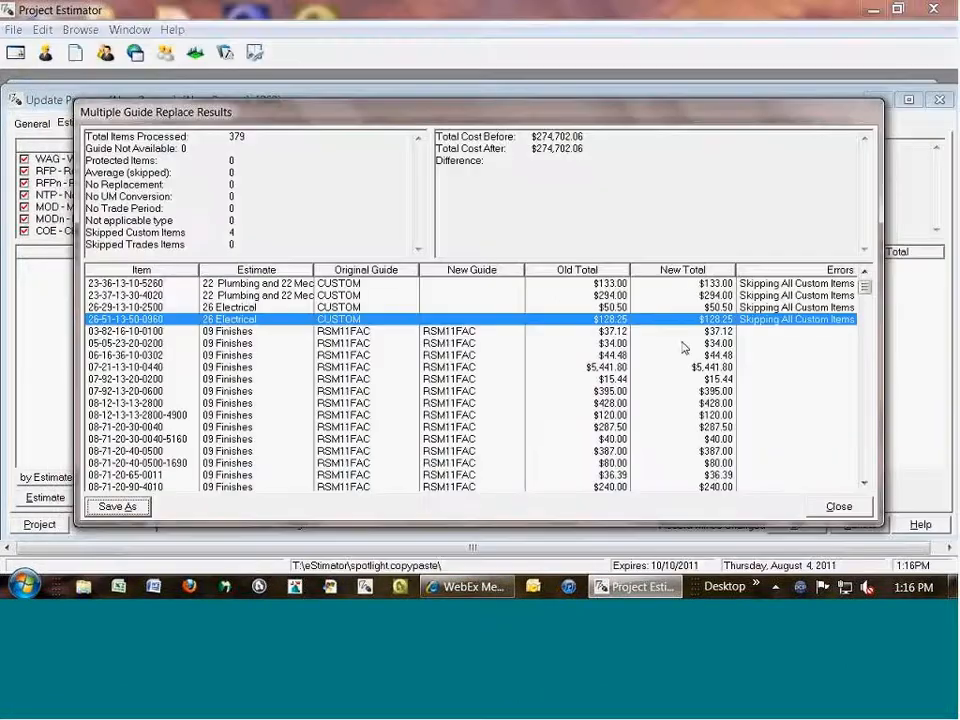
pyautogui.click(835, 509)
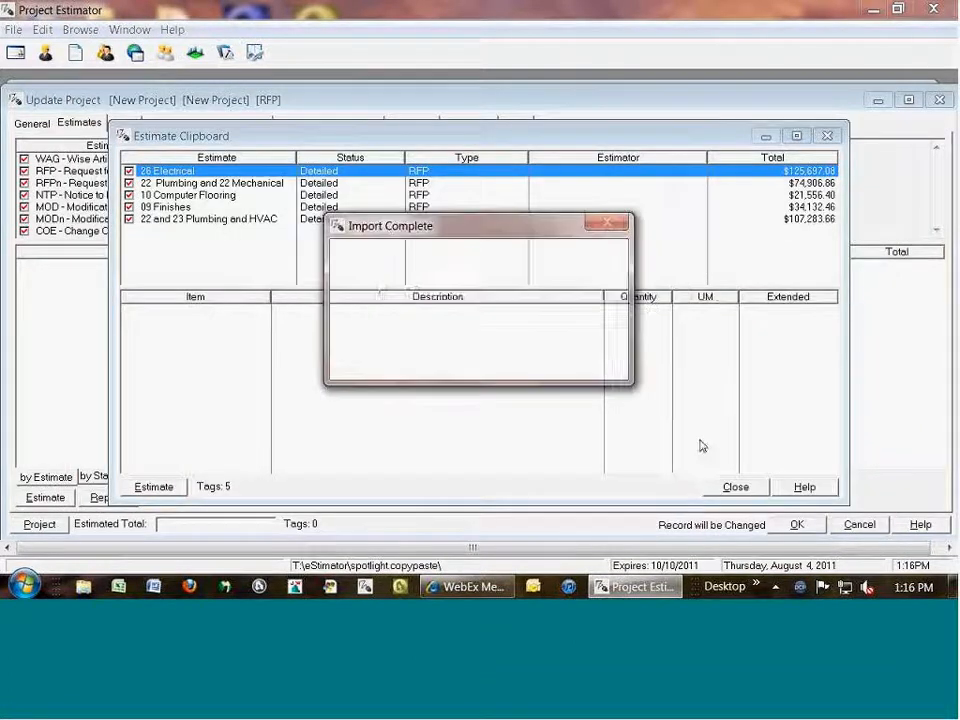
pyautogui.click(478, 357)
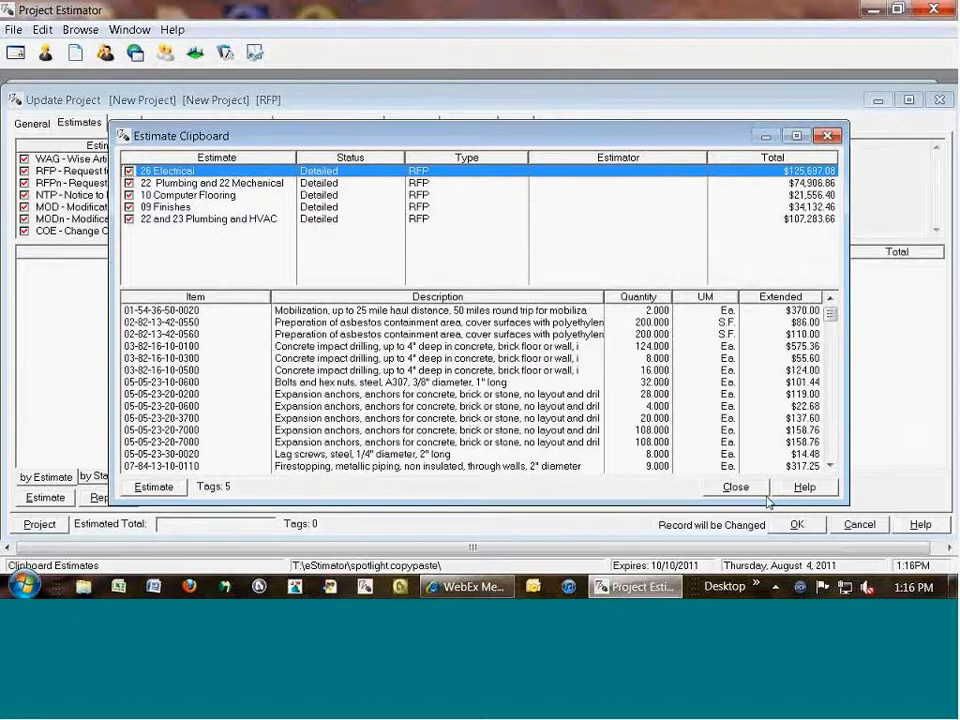
pyautogui.click(735, 487)
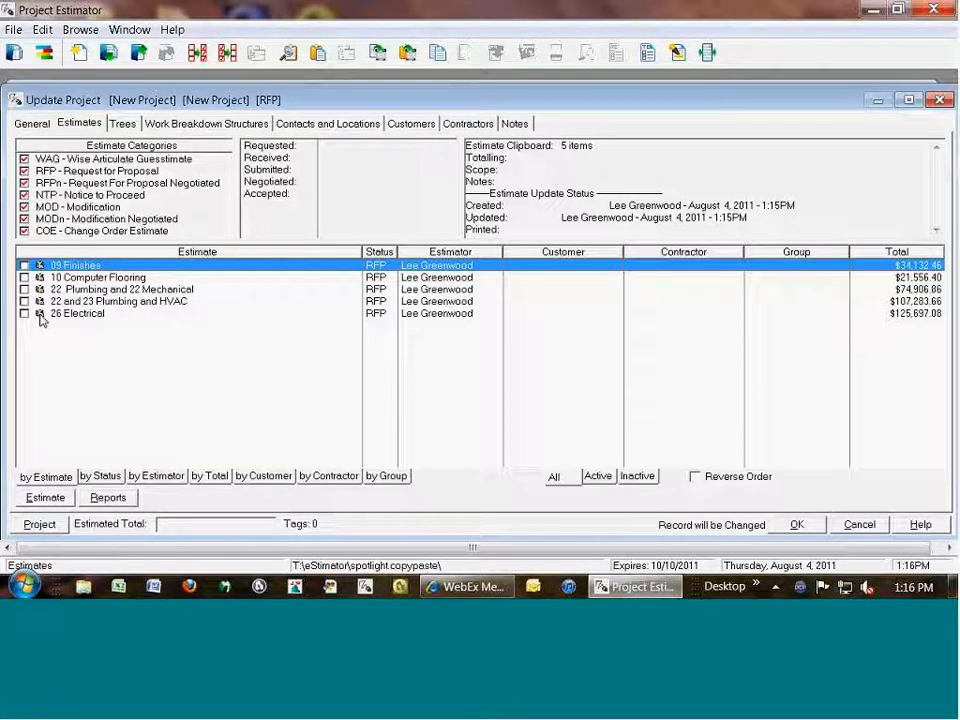
# Open the pasted 26 Electrical estimate and examine its line items down to the custom lighting and alarm entries
pyautogui.moveTo(40, 318)
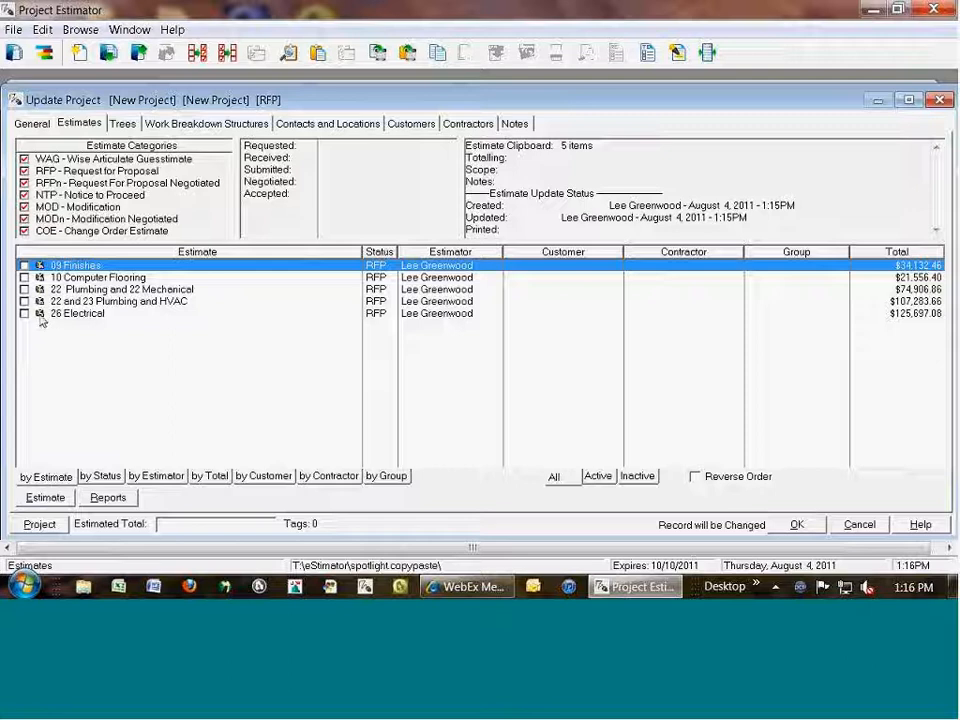
pyautogui.click(62, 314)
pyautogui.doubleClick(81, 318)
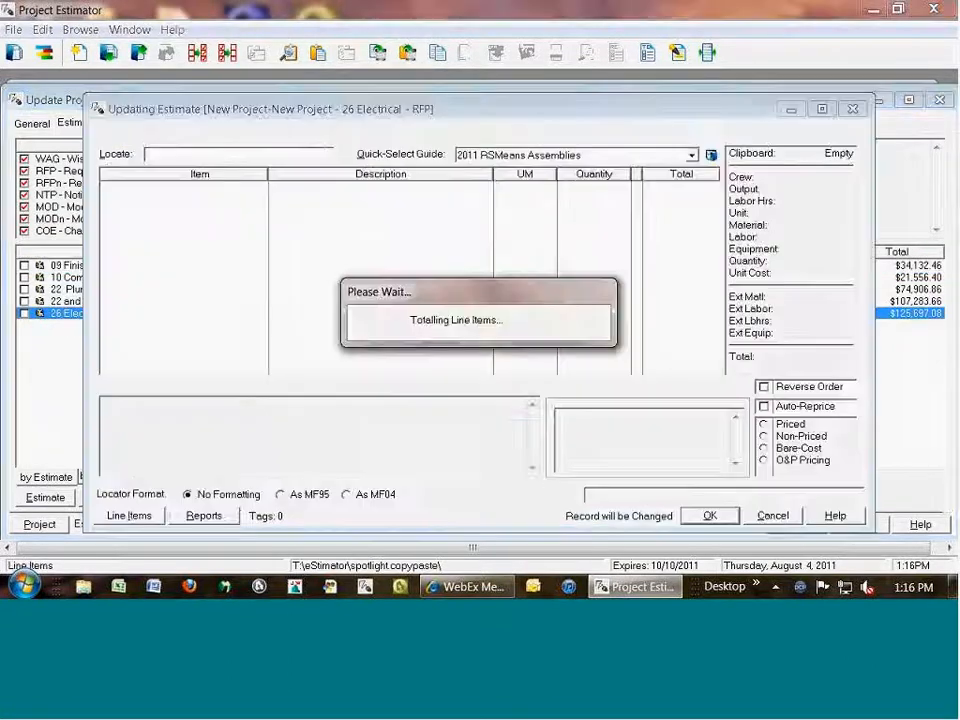
pyautogui.click(340, 285)
pyautogui.press('Down')
pyautogui.press('Down')
pyautogui.press('Down')
pyautogui.press('Down')
pyautogui.press('Down')
pyautogui.press('Down')
pyautogui.press('Down')
pyautogui.press('Down')
pyautogui.press('Down')
pyautogui.press('Down')
pyautogui.press('Down')
pyautogui.press('Down')
pyautogui.press('Down')
pyautogui.press('Down')
pyautogui.press('Down')
pyautogui.press('Down')
pyautogui.press('Down')
pyautogui.press('Down')
pyautogui.press('Down')
pyautogui.press('Down')
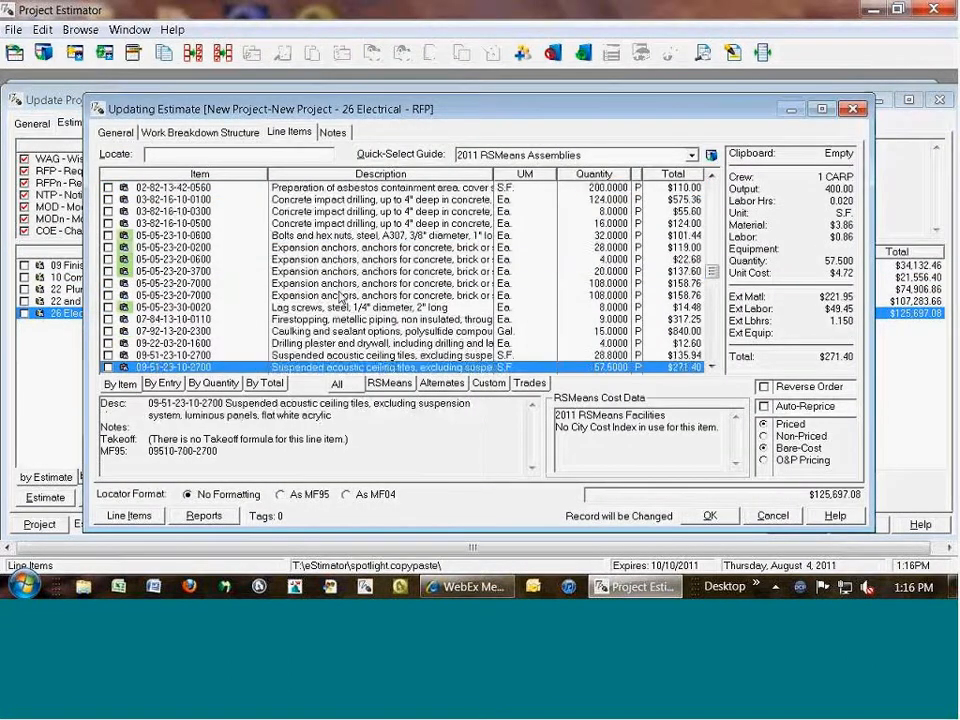
pyautogui.press('Down')
pyautogui.press('Down')
pyautogui.press('Down')
pyautogui.press('Down')
pyautogui.press('Down')
pyautogui.press('Down')
pyautogui.press('Down')
pyautogui.press('Down')
pyautogui.press('Down')
pyautogui.press('Down')
pyautogui.press('Down')
pyautogui.press('Down')
pyautogui.press('Down')
pyautogui.press('Down')
pyautogui.press('Down')
pyautogui.press('Down')
pyautogui.press('Down')
pyautogui.press('Down')
pyautogui.press('Down')
pyautogui.press('Down')
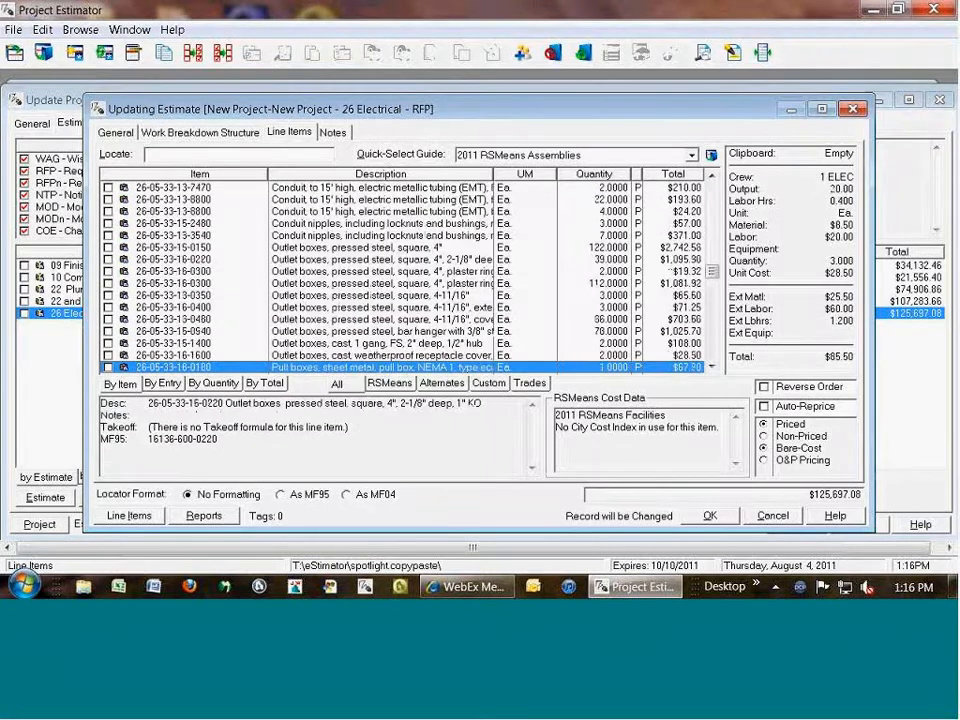
pyautogui.press('Down')
pyautogui.press('Down')
pyautogui.press('Down')
pyautogui.press('Down')
pyautogui.press('Down')
pyautogui.press('Down')
pyautogui.press('Down')
pyautogui.press('Down')
pyautogui.press('Down')
pyautogui.press('Down')
pyautogui.press('Down')
pyautogui.press('Down')
pyautogui.press('Down')
pyautogui.press('Down')
pyautogui.press('Down')
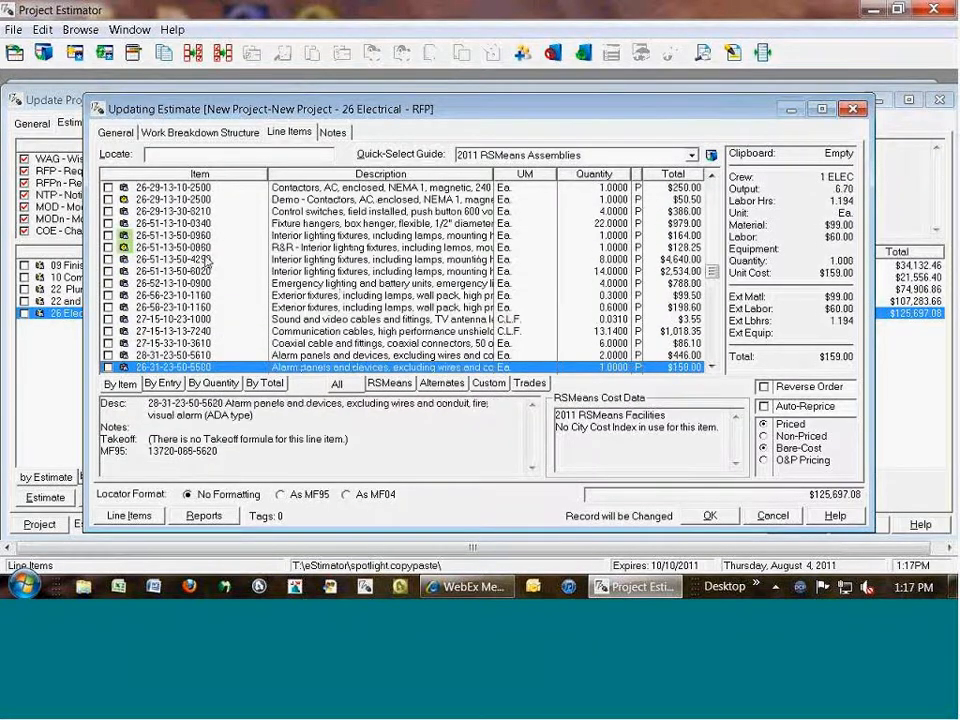
pyautogui.click(128, 249)
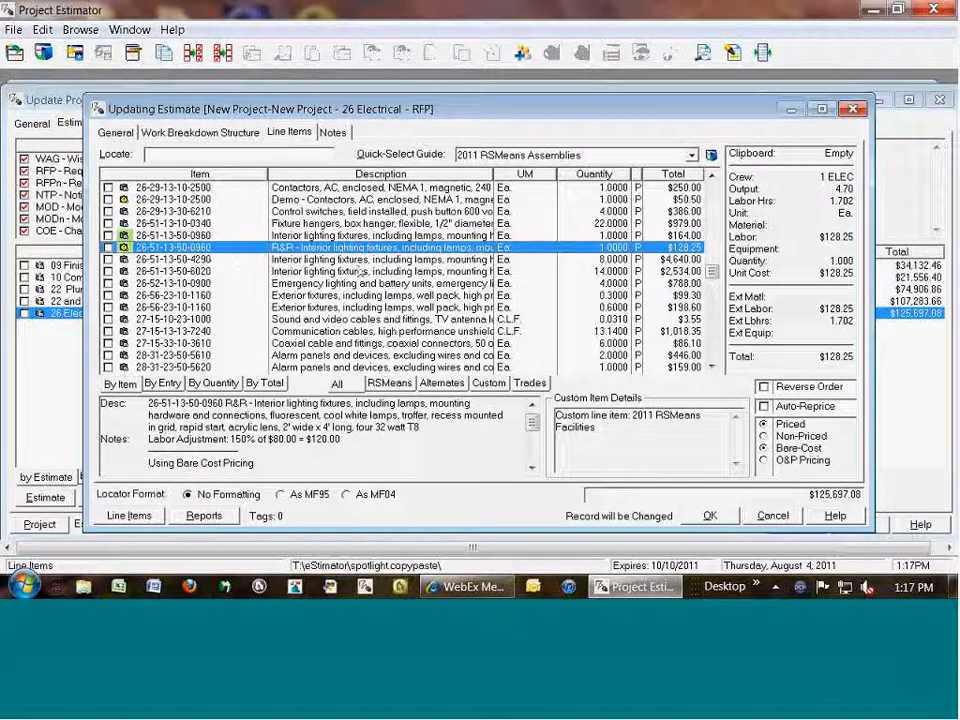
pyautogui.doubleClick(307, 250)
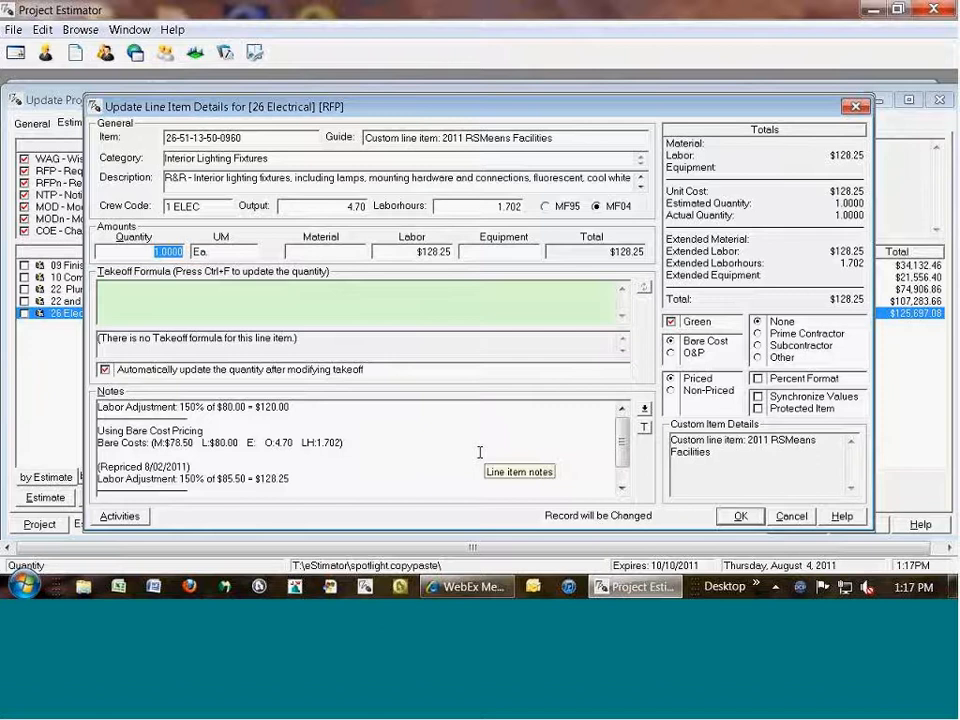
pyautogui.press('Escape')
pyautogui.press('Escape')
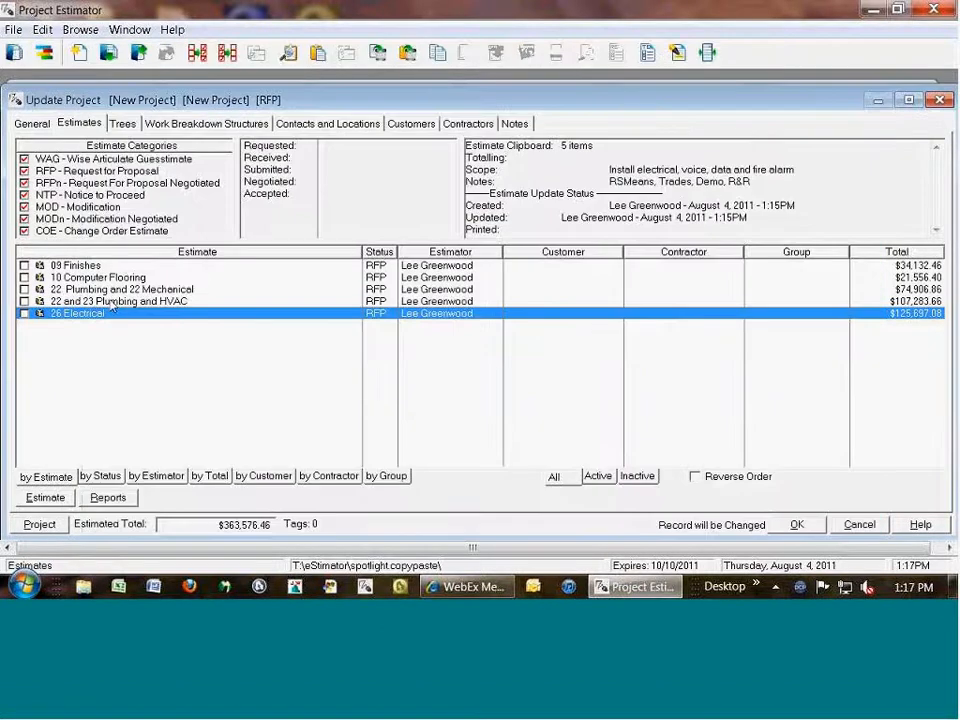
# Examine the line items of the pasted 22 and 23 Plumbing and HVAC estimate
pyautogui.doubleClick(113, 302)
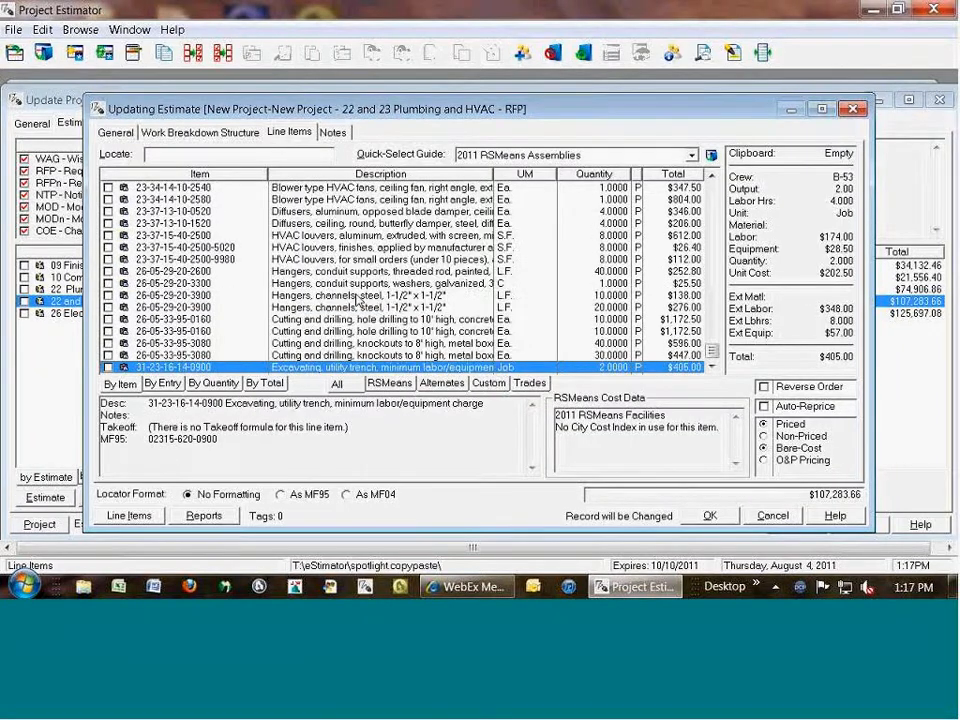
pyautogui.scroll(20, 357, 300)
pyautogui.scroll(8, 351, 288)
pyautogui.press('Escape')
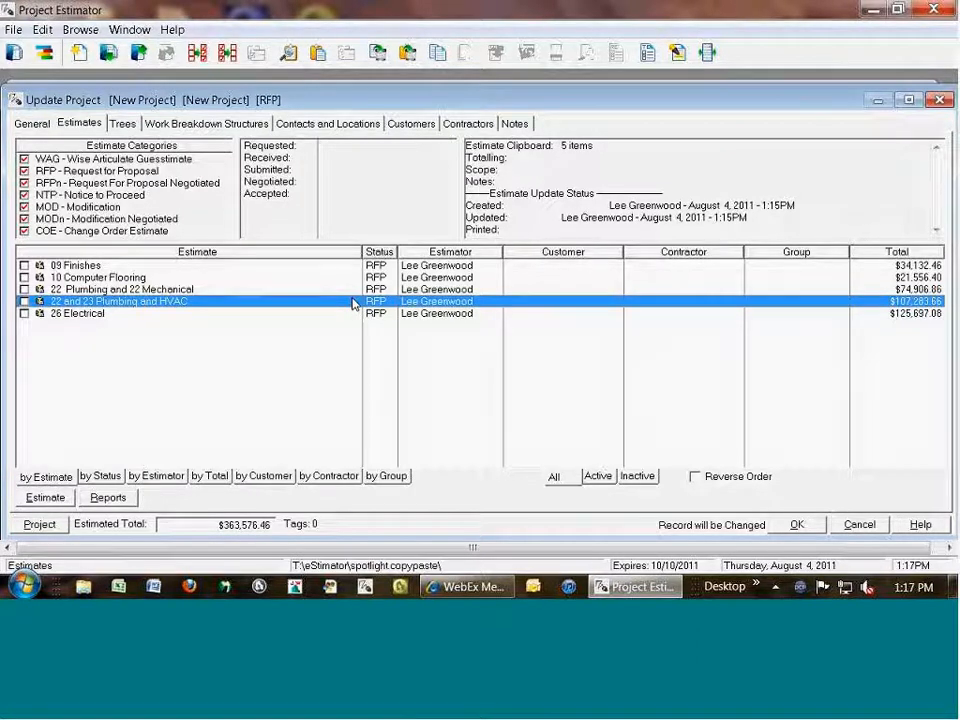
# Save the New Project record and open the Remodel Offices project
pyautogui.click(797, 524)
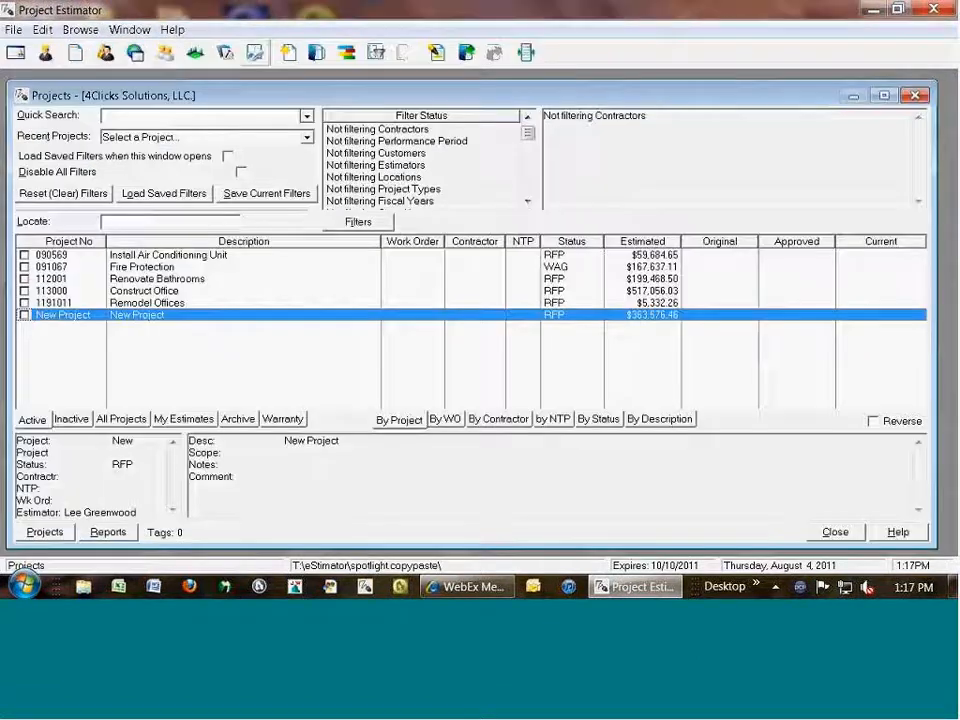
pyautogui.doubleClick(147, 303)
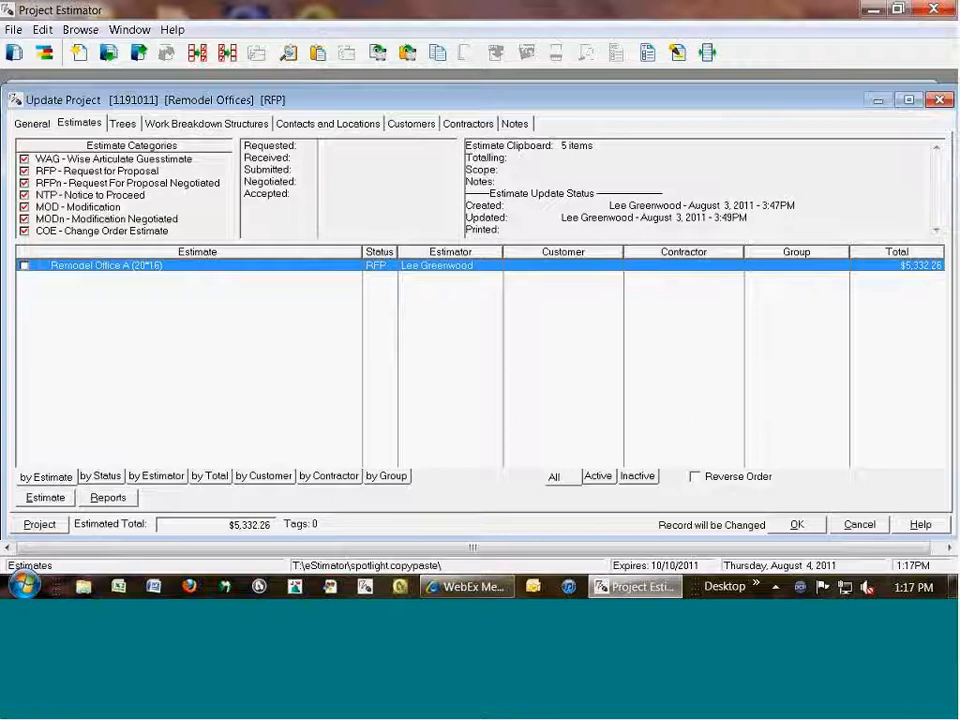
# Review the Remodel Office A (20*16) line items and check where a copy of the selected estimate can be made
pyautogui.doubleClick(300, 266)
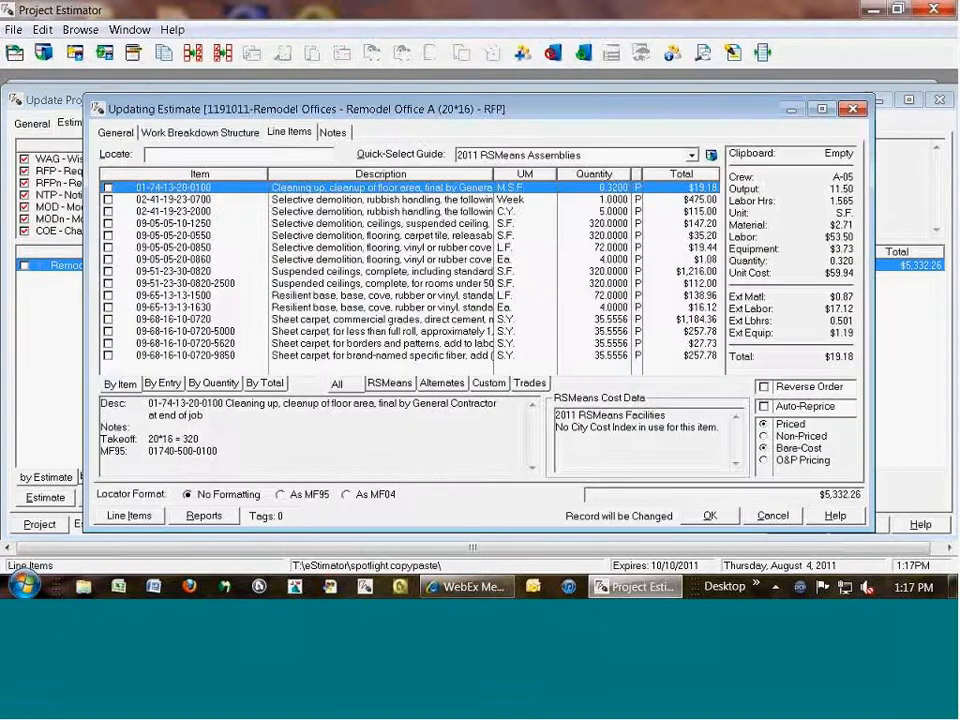
pyautogui.hotkey('ctrl', 'a')
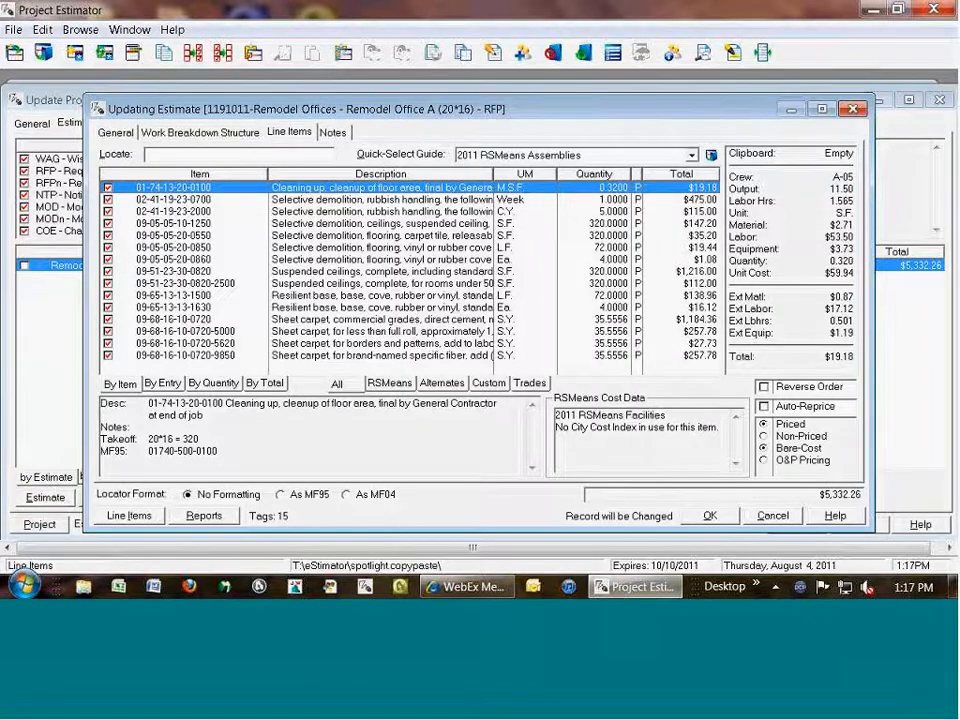
pyautogui.press('Escape')
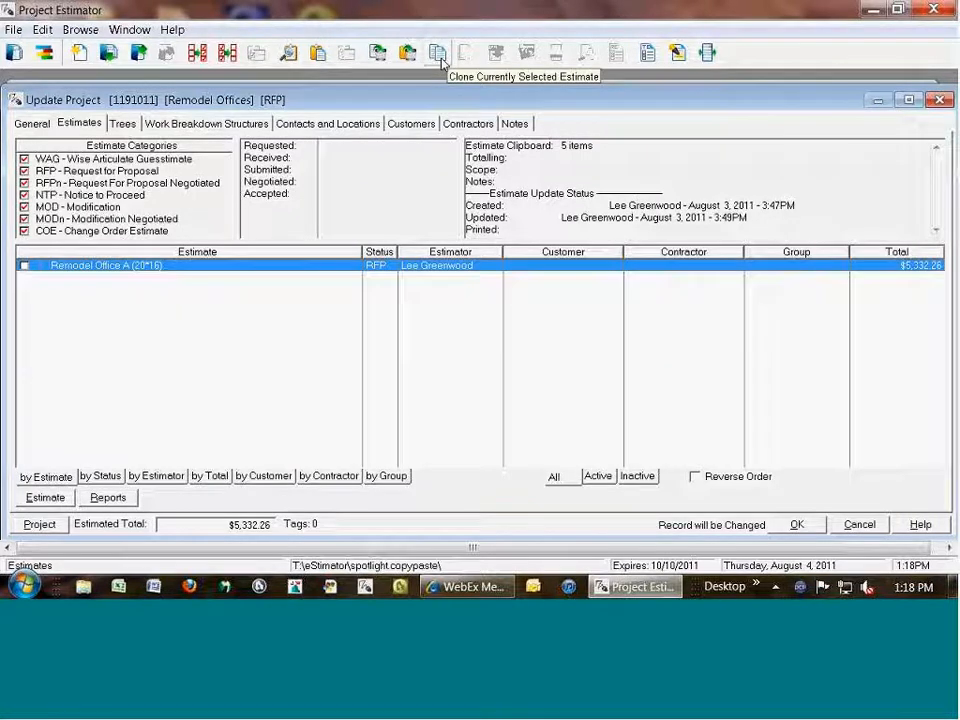
pyautogui.rightClick(238, 276)
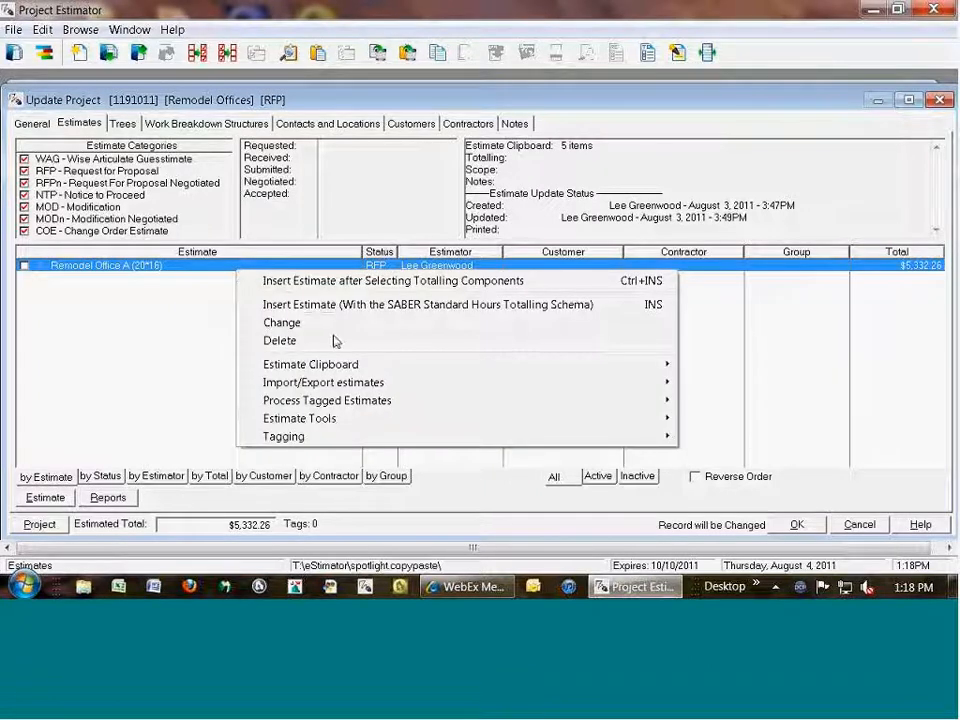
pyautogui.moveTo(420, 427)
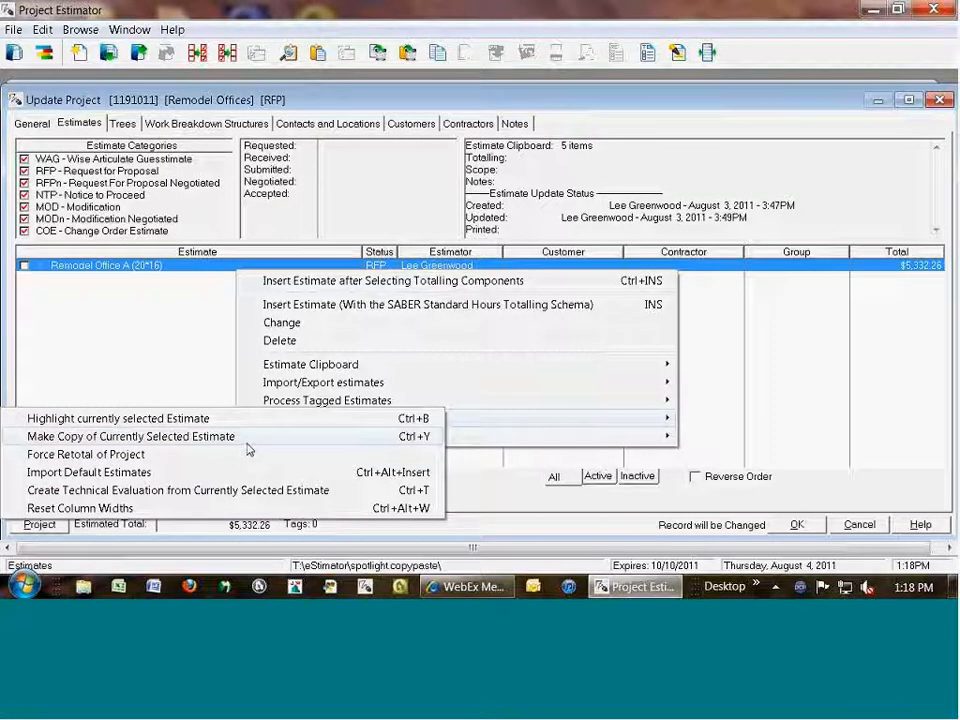
pyautogui.click(168, 265)
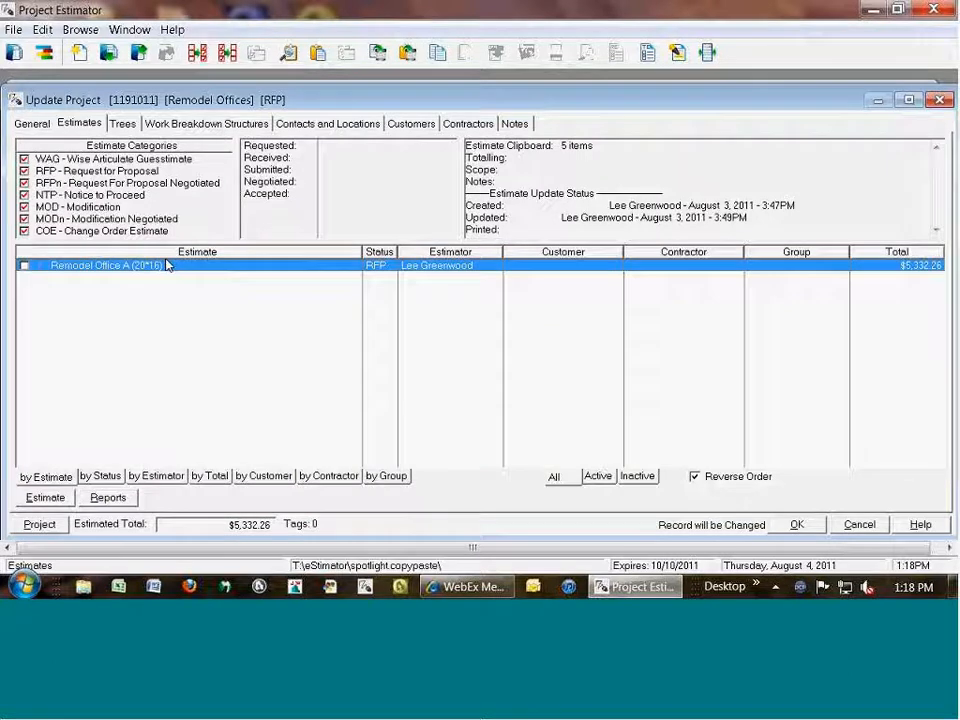
pyautogui.doubleClick(262, 360)
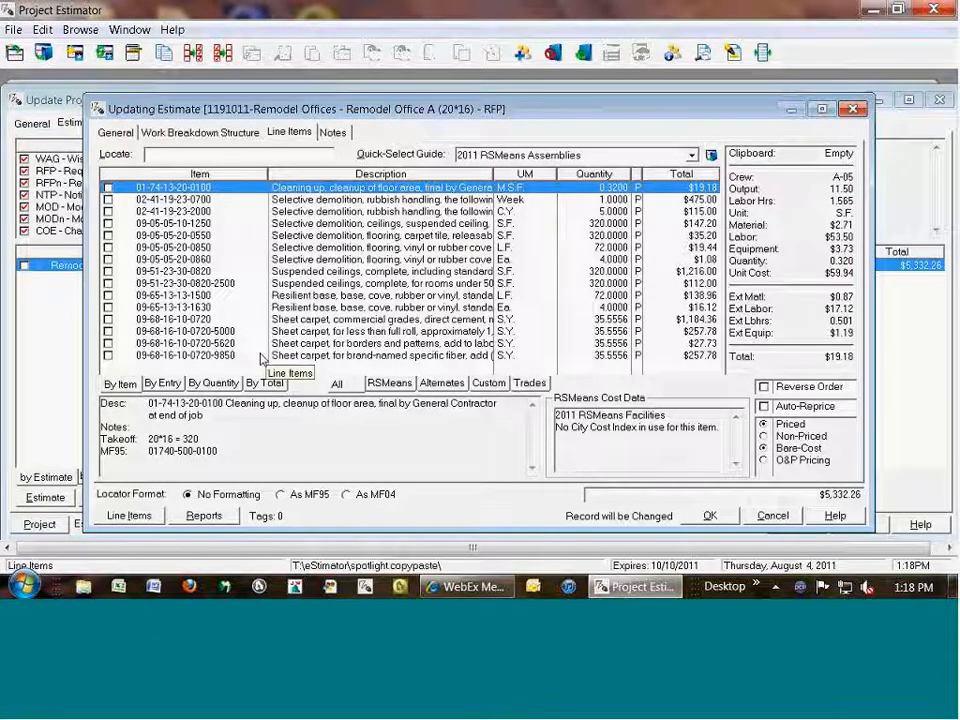
pyautogui.press('Escape')
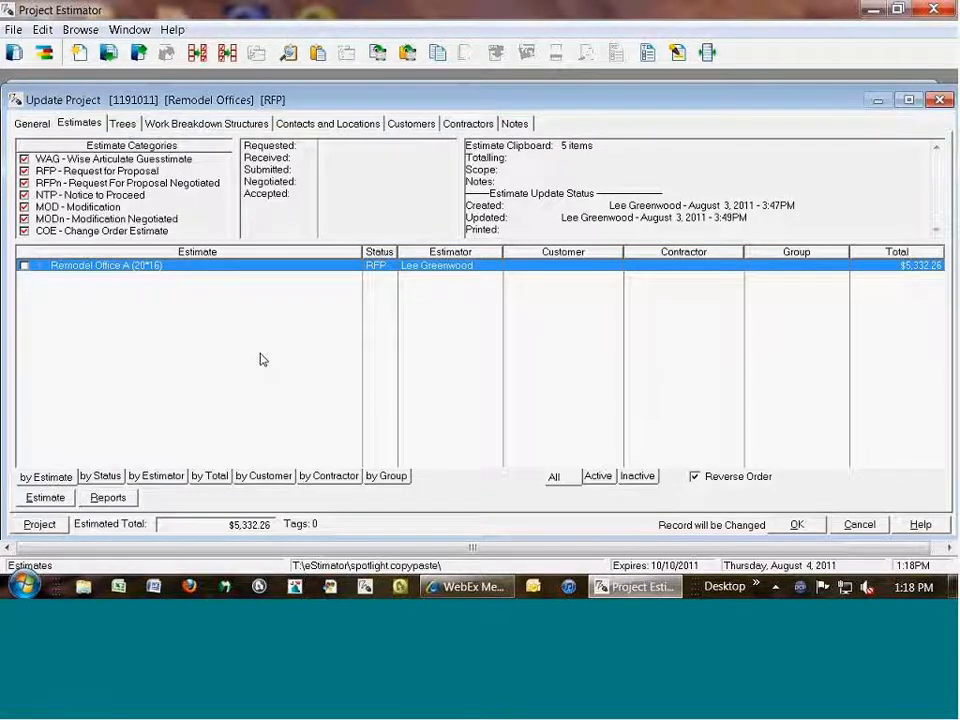
# Start a copy of the Remodel Office A estimate and set its description to Remodel Office B (10*12)
pyautogui.hotkey('ctrl', 'v')
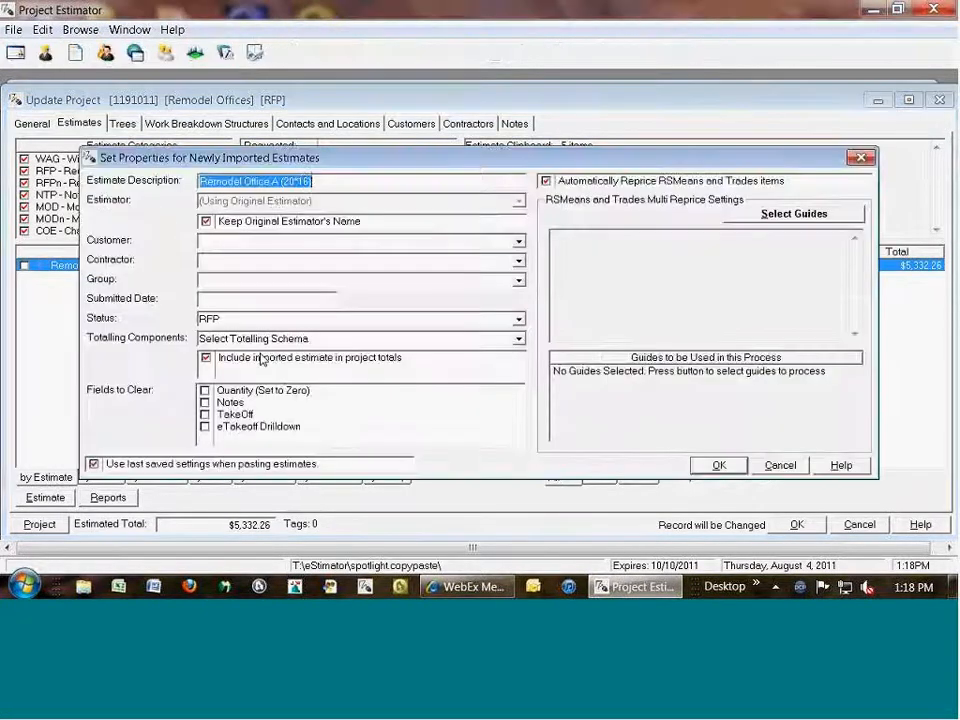
pyautogui.hotkey('shift', 'Right')
pyautogui.write('B')
pyautogui.press('Right')
pyautogui.press('Right')
pyautogui.hotkey('shift', 'Right')
pyautogui.hotkey('shift', 'Right')
pyautogui.write('12')
pyautogui.press('Right')
pyautogui.press('Right')
pyautogui.hotkey('shift', 'Right')
pyautogui.write('2')
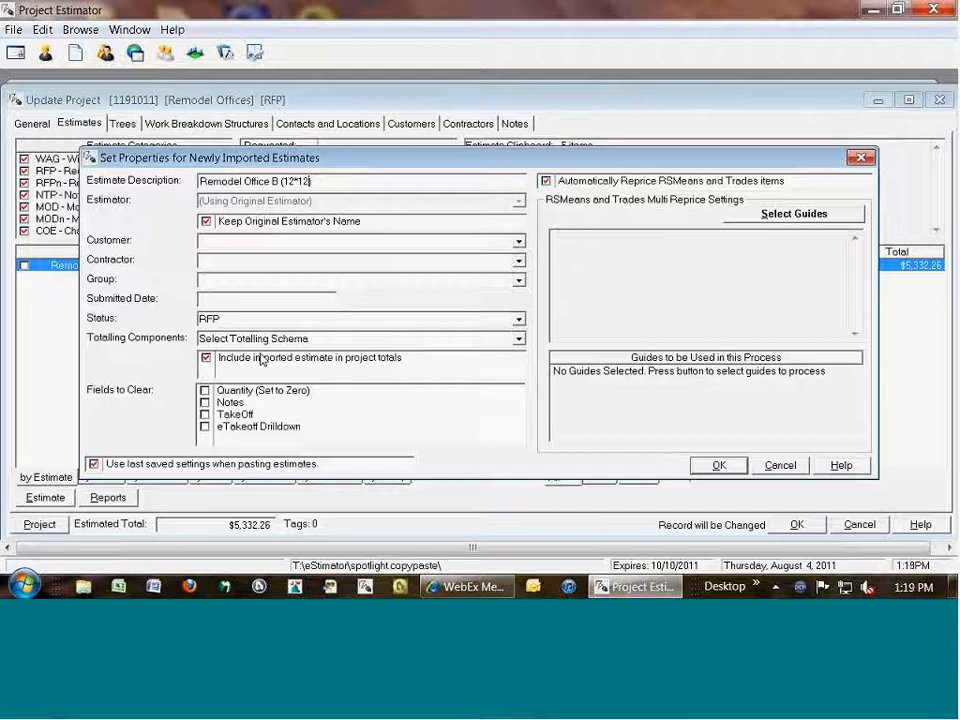
pyautogui.press('Left')
pyautogui.press('Left')
pyautogui.press('Left')
pyautogui.hotkey('shift', 'Left')
pyautogui.write('0')
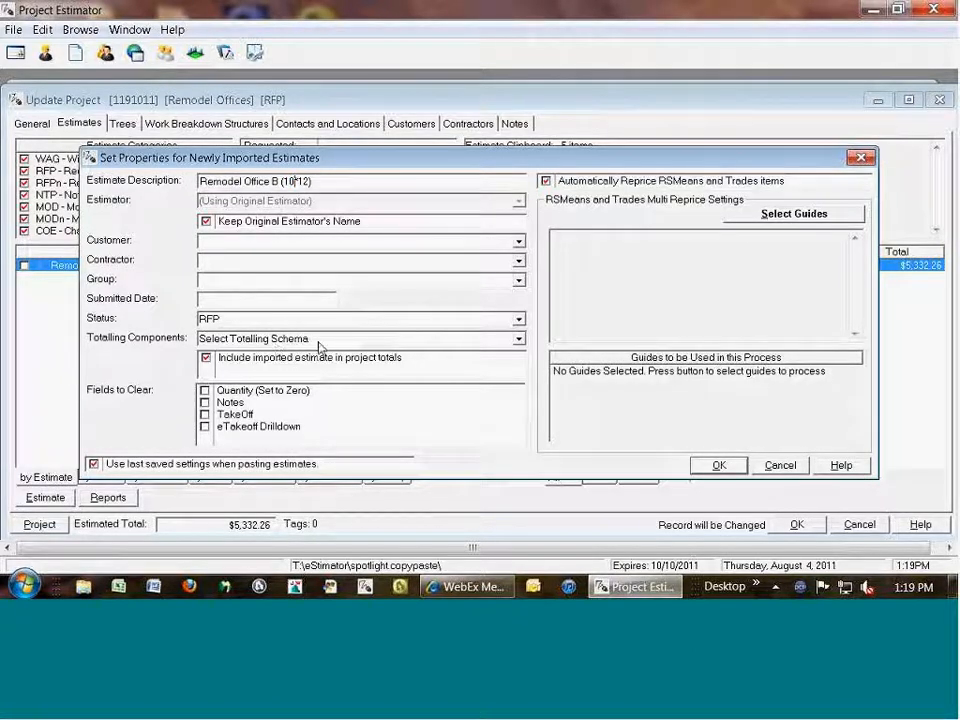
# Complete the estimate copy, skipping repricing and using the SABER Standard Hours totalling schema, and turn off the reverse sort order
pyautogui.click(719, 465)
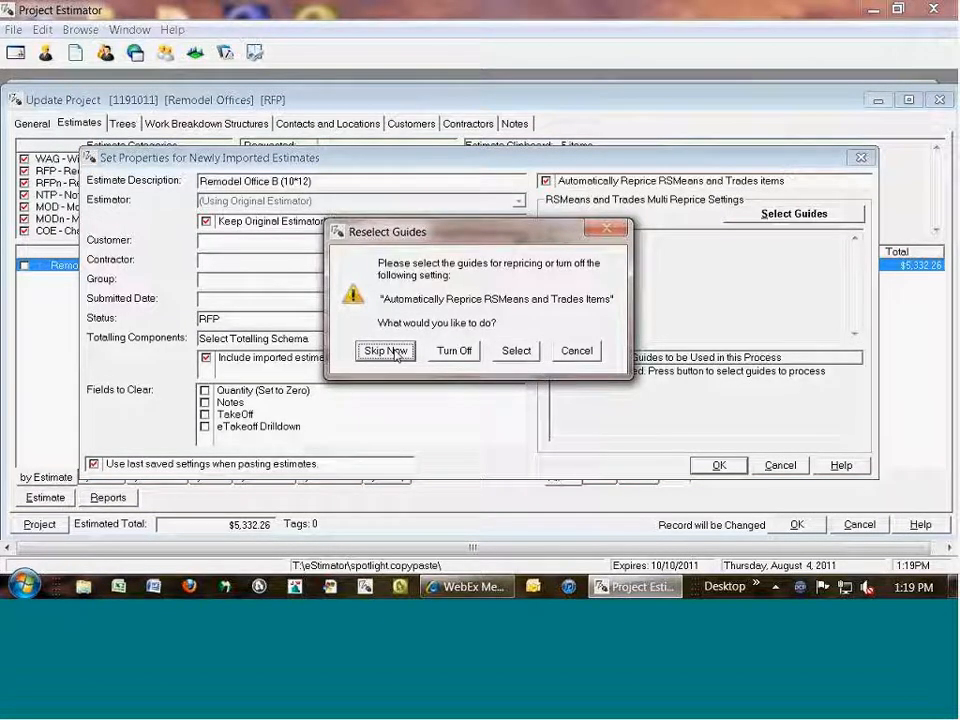
pyautogui.click(386, 351)
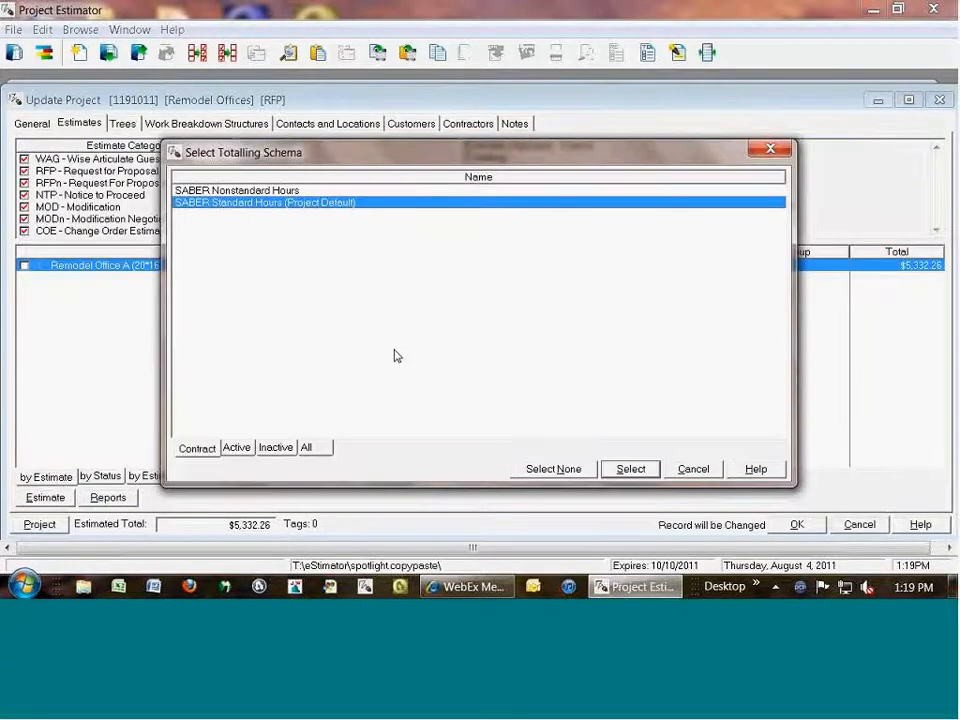
pyautogui.doubleClick(274, 203)
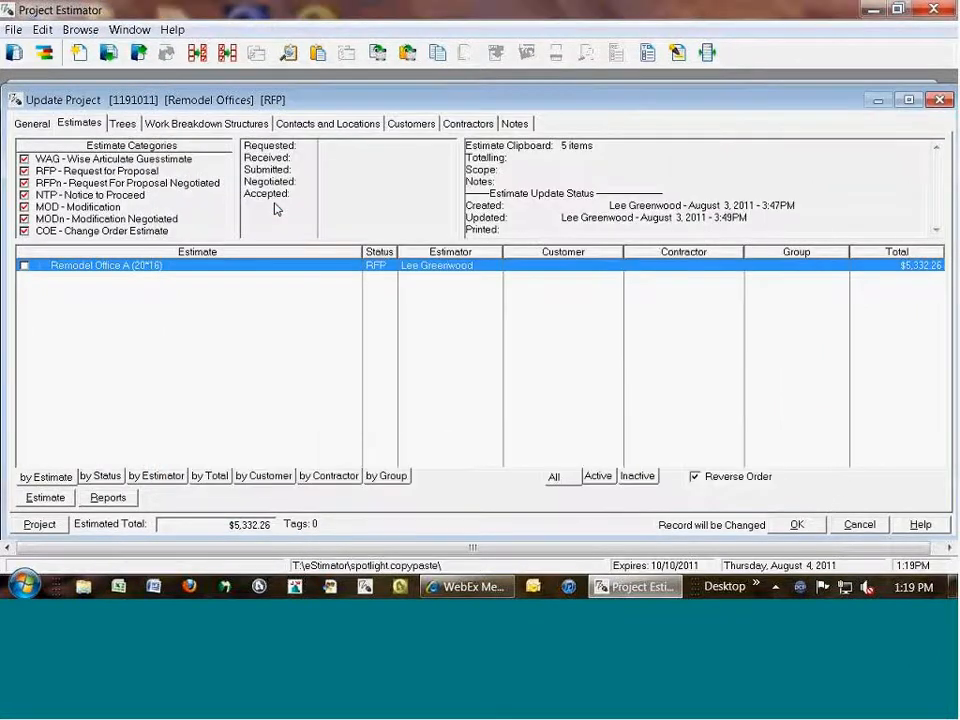
pyautogui.press('Return')
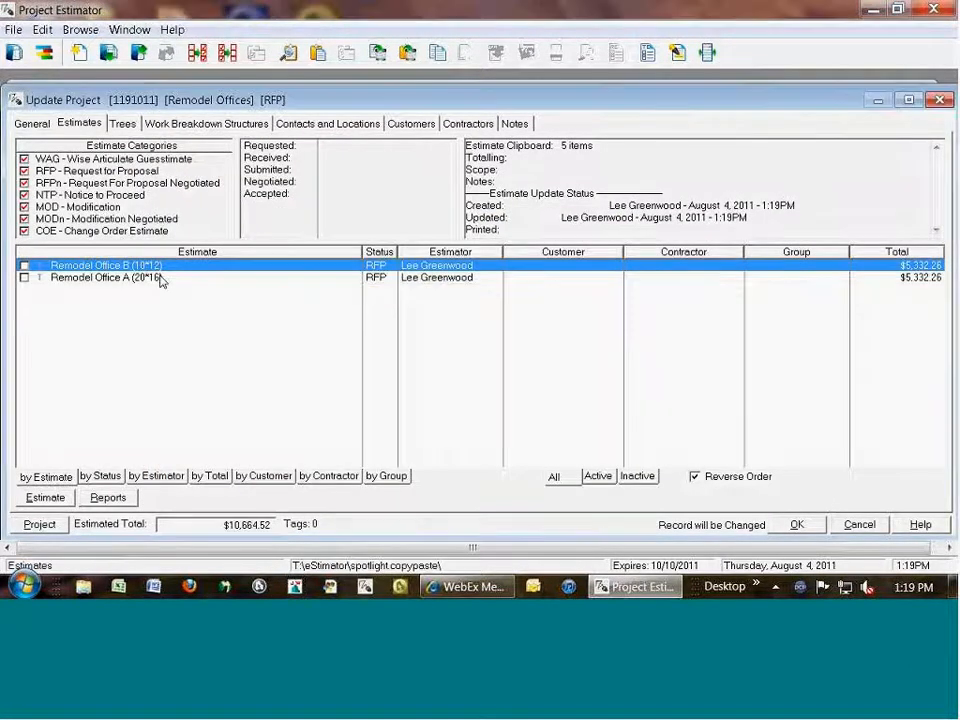
pyautogui.click(153, 278)
pyautogui.click(702, 484)
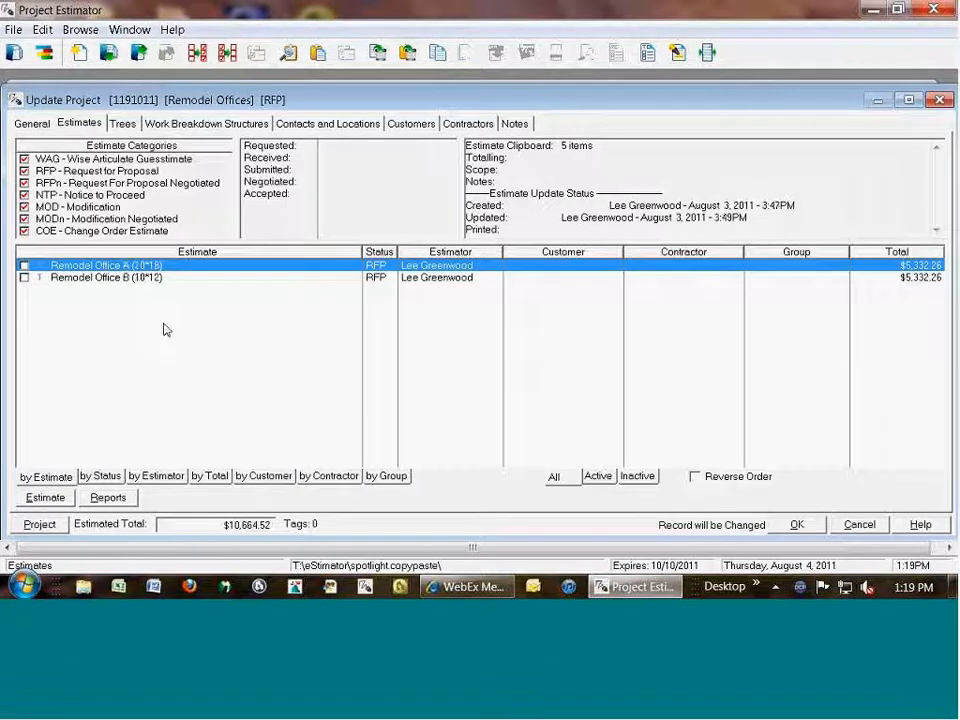
# Open Remodel Office B (10*12) and tag its nine area-based line items: final cleanup, ceiling and carpet tile demolition, suspended ceilings and sheet carpet
pyautogui.doubleClick(146, 280)
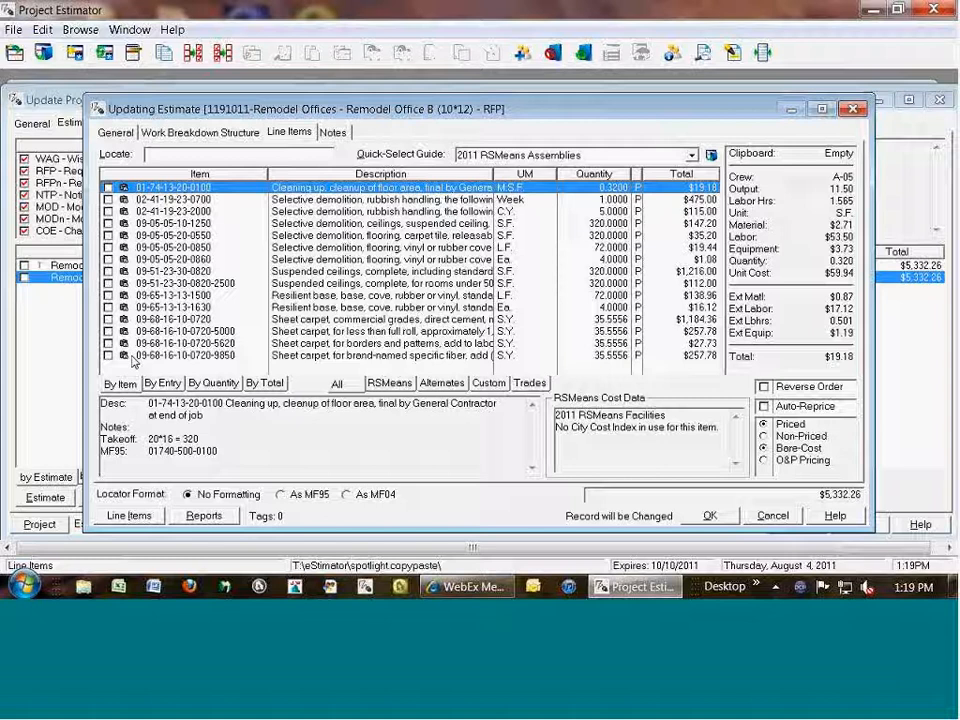
pyautogui.press('space')
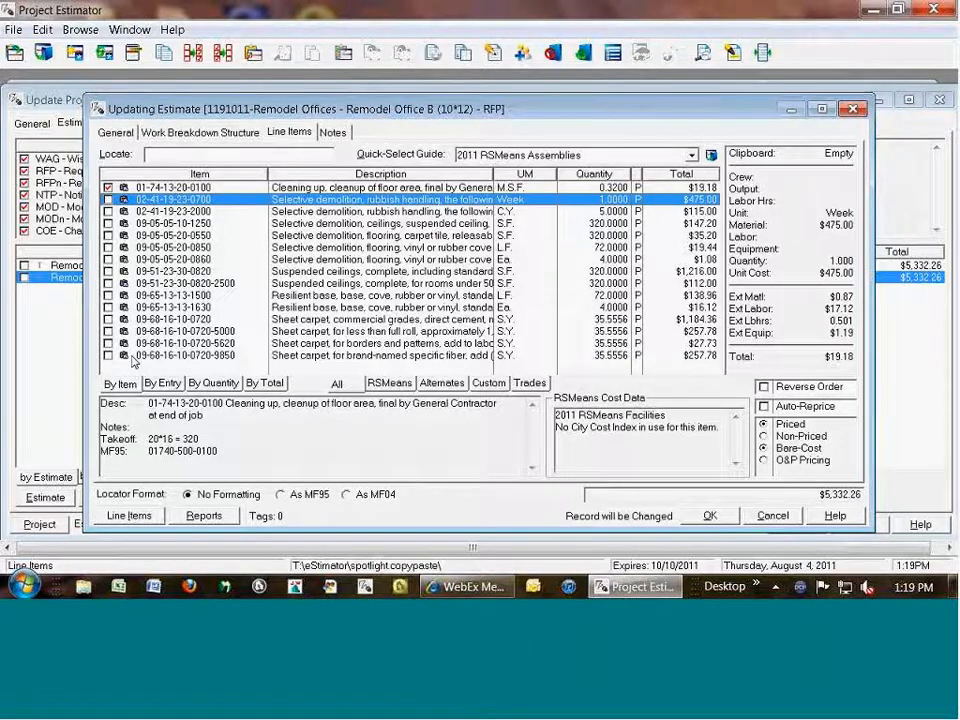
pyautogui.press('Down')
pyautogui.press('Down')
pyautogui.press('space')
pyautogui.press('space')
pyautogui.press('Down')
pyautogui.press('Down')
pyautogui.press('space')
pyautogui.press('Down')
pyautogui.press('space')
pyautogui.press('Down')
pyautogui.press('Down')
pyautogui.press('Down')
pyautogui.press('space')
pyautogui.press('Down')
pyautogui.press('space')
pyautogui.press('Down')
pyautogui.press('space')
pyautogui.press('Down')
pyautogui.press('space')
pyautogui.press('Up')
pyautogui.press('Up')
pyautogui.press('Up')
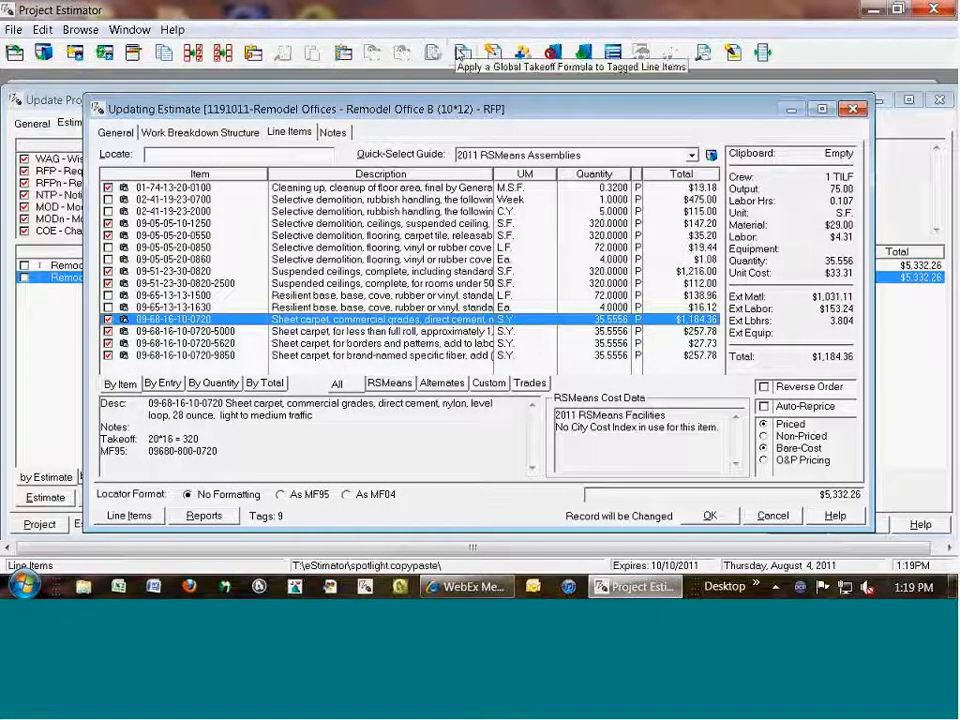
# Apply the global takeoff formula 10*12 to the tagged line items, updating their quantities
pyautogui.click(492, 52)
pyautogui.write('10*12')
pyautogui.press('Return')
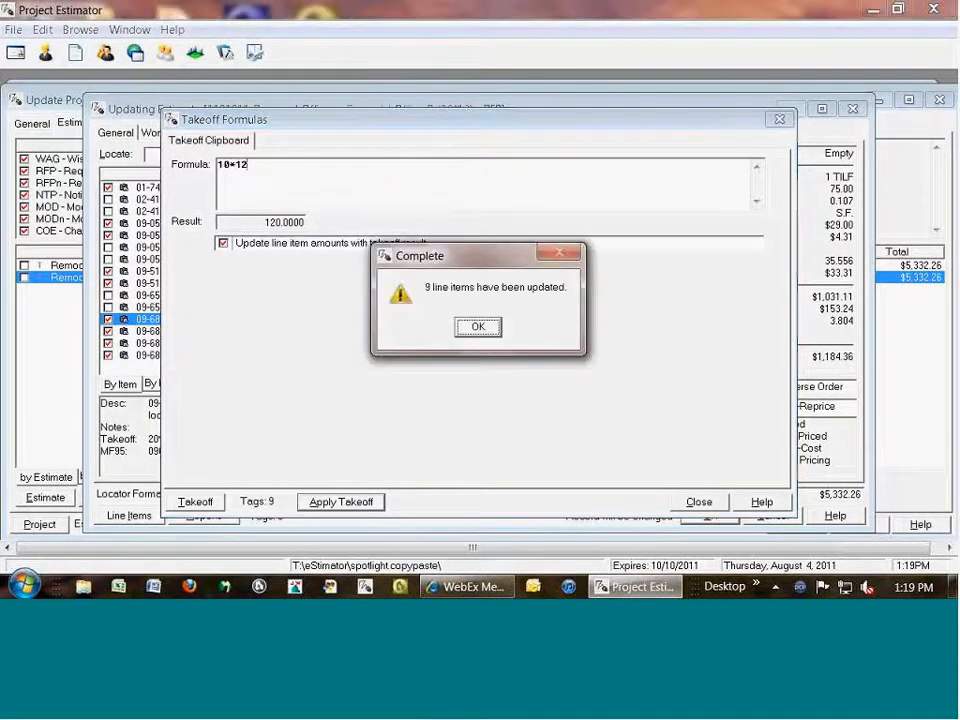
pyautogui.click(475, 329)
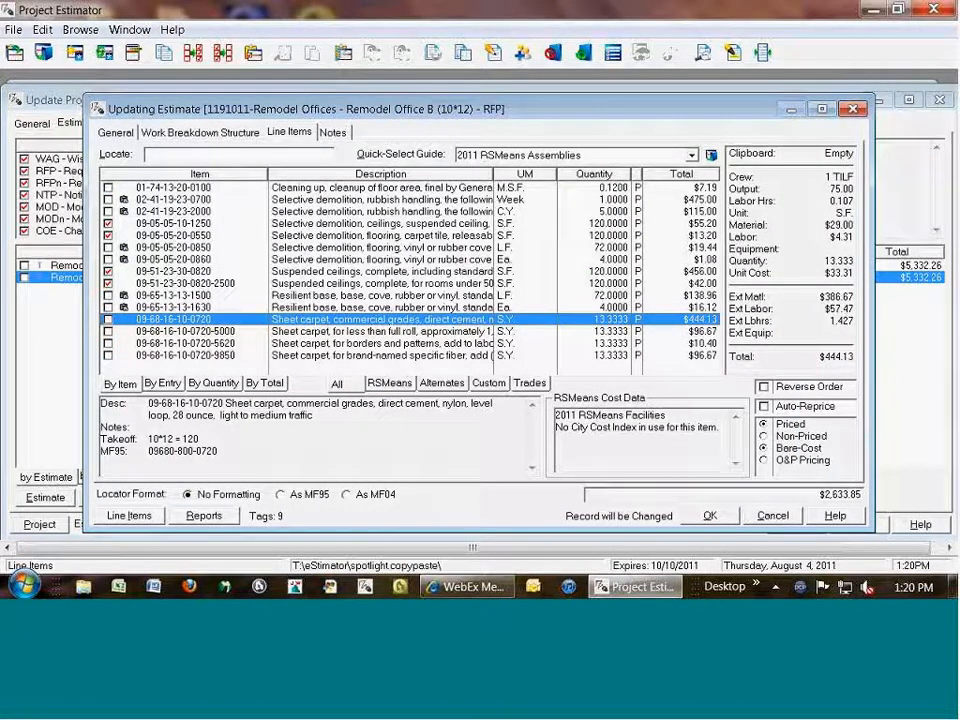
# Replace the tags with the six remaining line items: both rubbish handling, both cove base demolition and both resilient base items
pyautogui.press('Up')
pyautogui.press('Up')
pyautogui.press('Up')
pyautogui.press('Up')
pyautogui.press('Up')
pyautogui.press('Up')
pyautogui.press('Up')
pyautogui.press('Up')
pyautogui.press('Up')
pyautogui.press('Up')
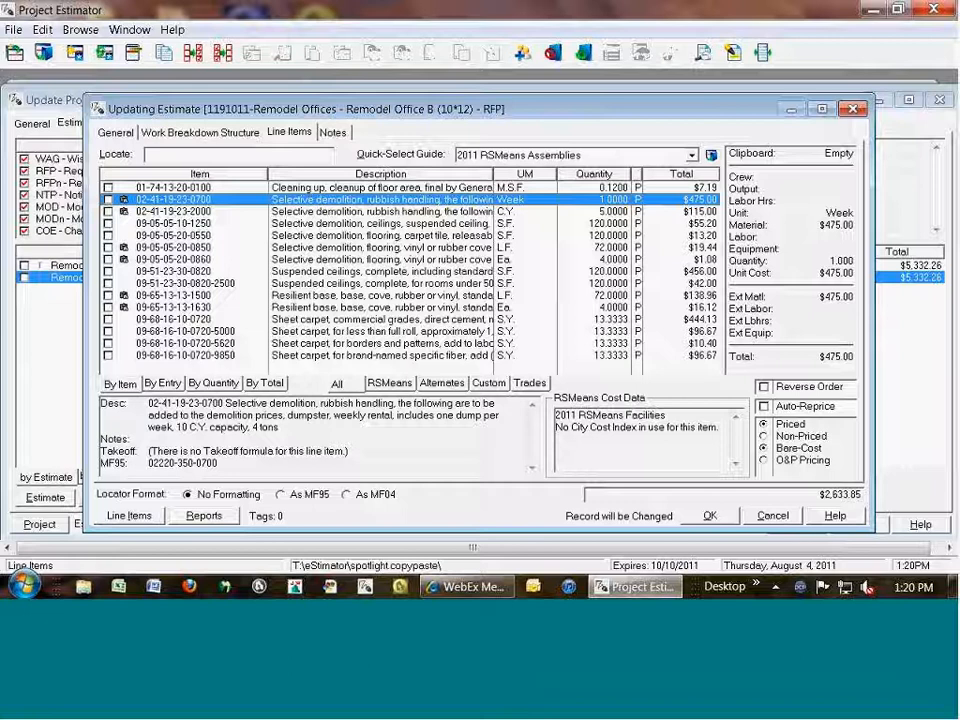
pyautogui.press('space')
pyautogui.press('space')
pyautogui.press('Down')
pyautogui.press('Down')
pyautogui.press('space')
pyautogui.press('space')
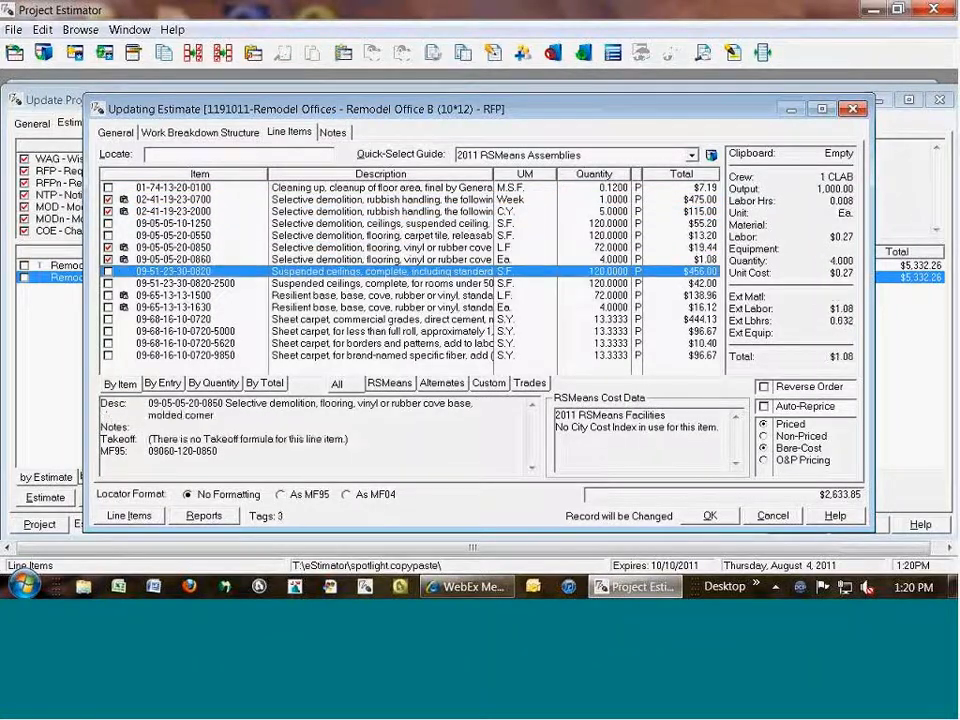
pyautogui.press('Down')
pyautogui.press('Down')
pyautogui.press('space')
pyautogui.press('space')
pyautogui.press('Up')
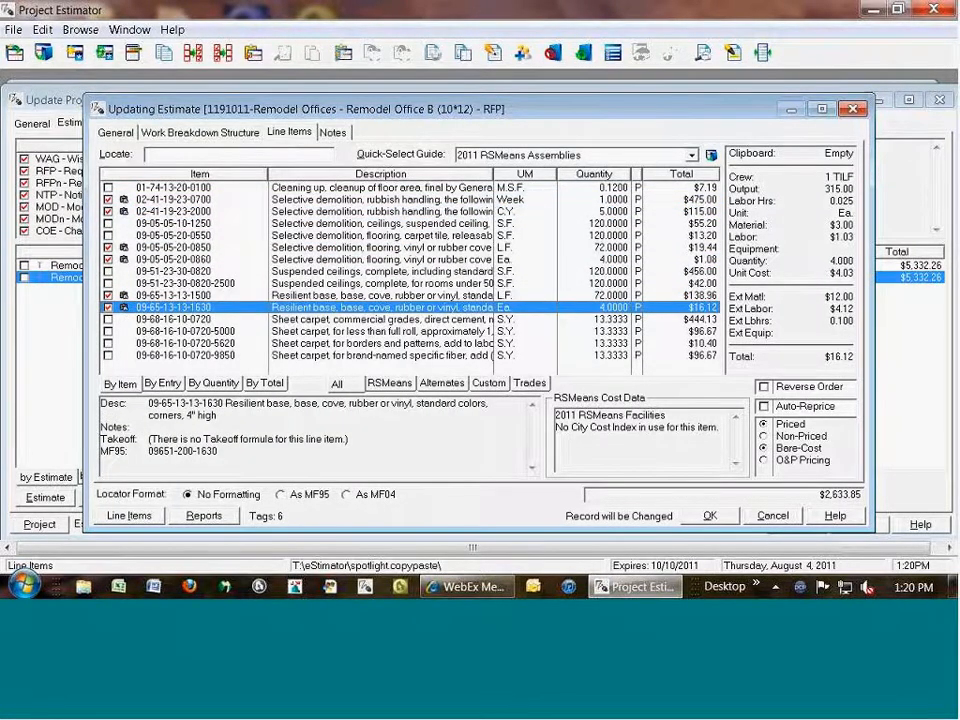
pyautogui.press('Return')
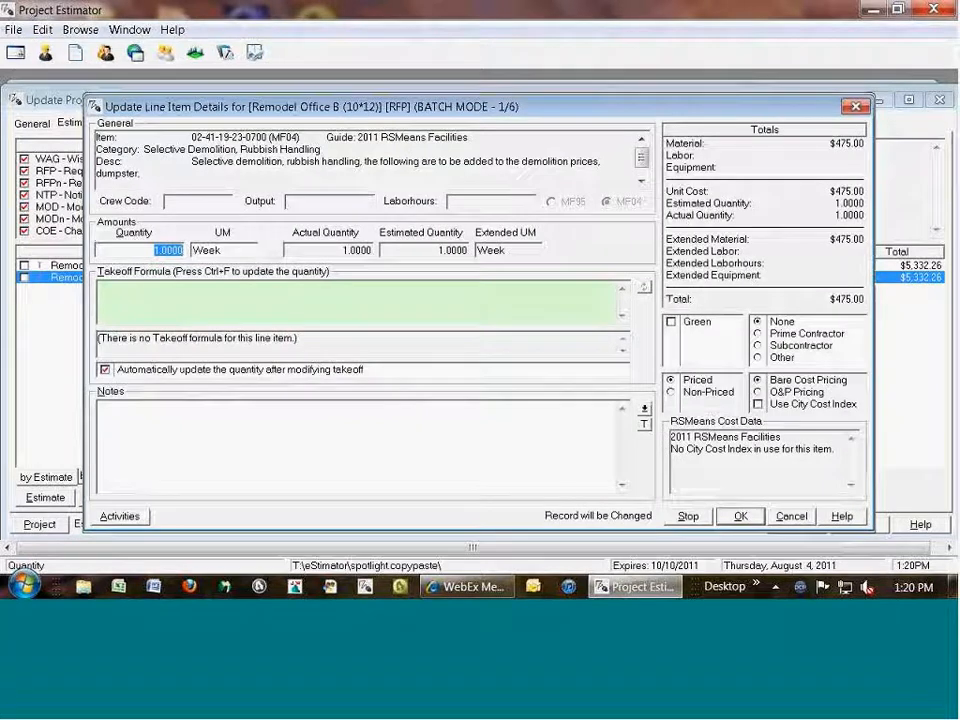
pyautogui.click(642, 184)
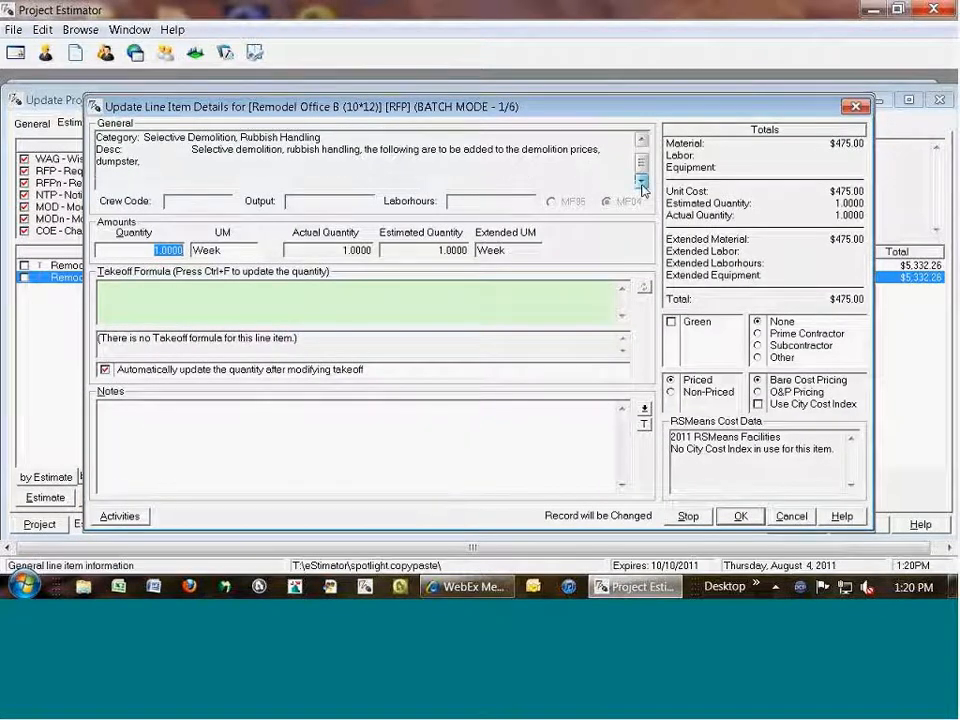
pyautogui.click(122, 516)
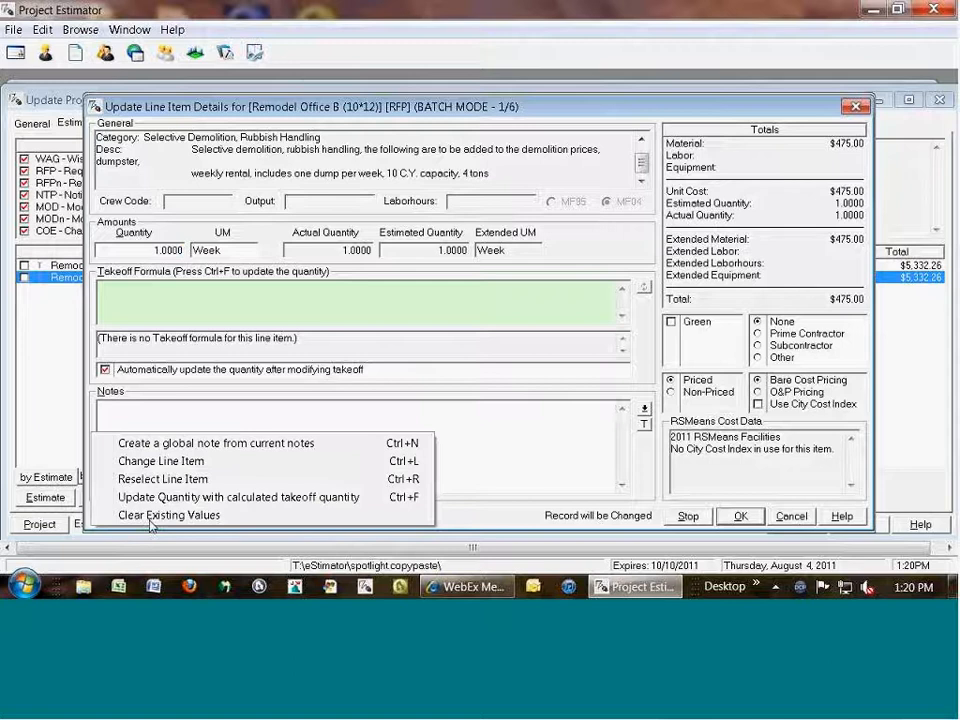
pyautogui.click(178, 477)
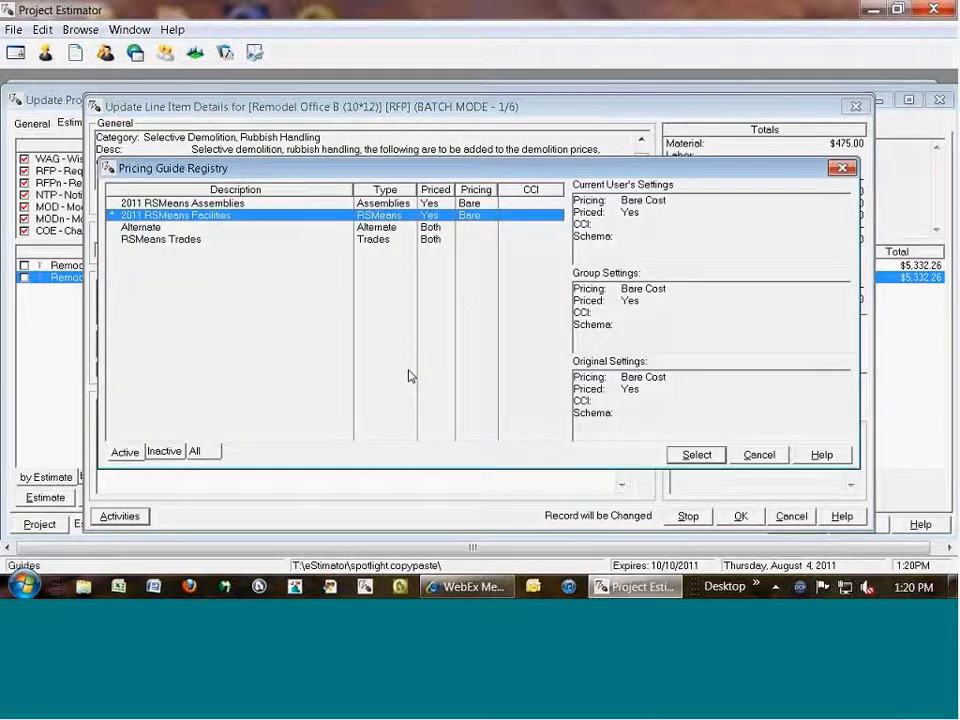
pyautogui.doubleClick(262, 216)
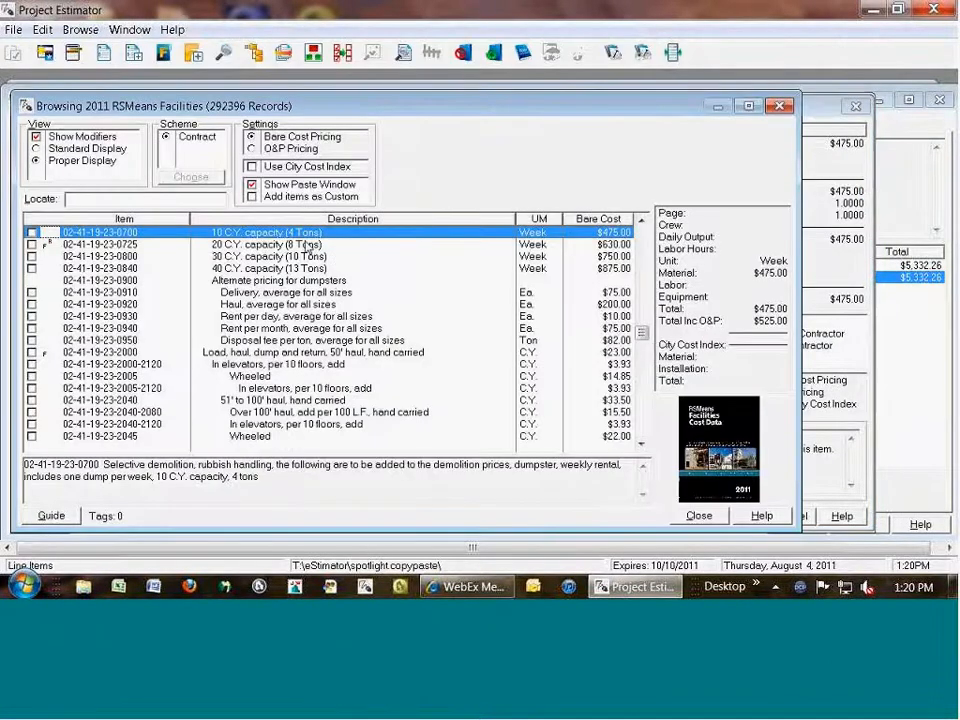
pyautogui.scroll(1, 306, 247)
pyautogui.doubleClick(275, 257)
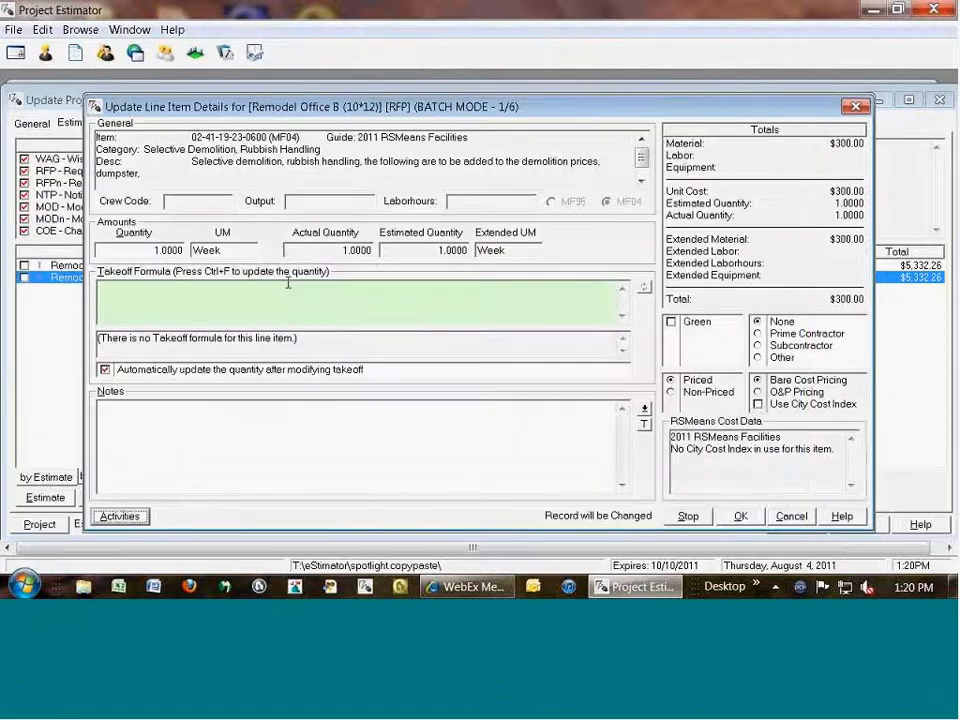
pyautogui.click(740, 516)
pyautogui.write('4')
pyautogui.press('Return')
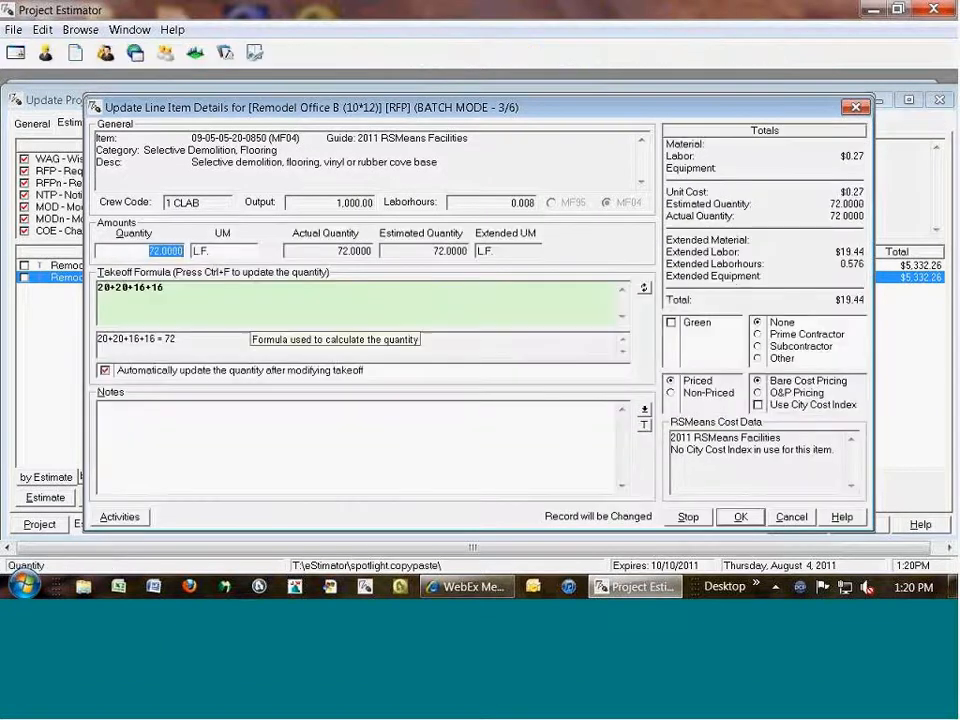
# Set the cove base demolition takeoff formula to 10+10+12+12, update its quantity, and accept the molded corner demolition item as it is
pyautogui.write('10+10')
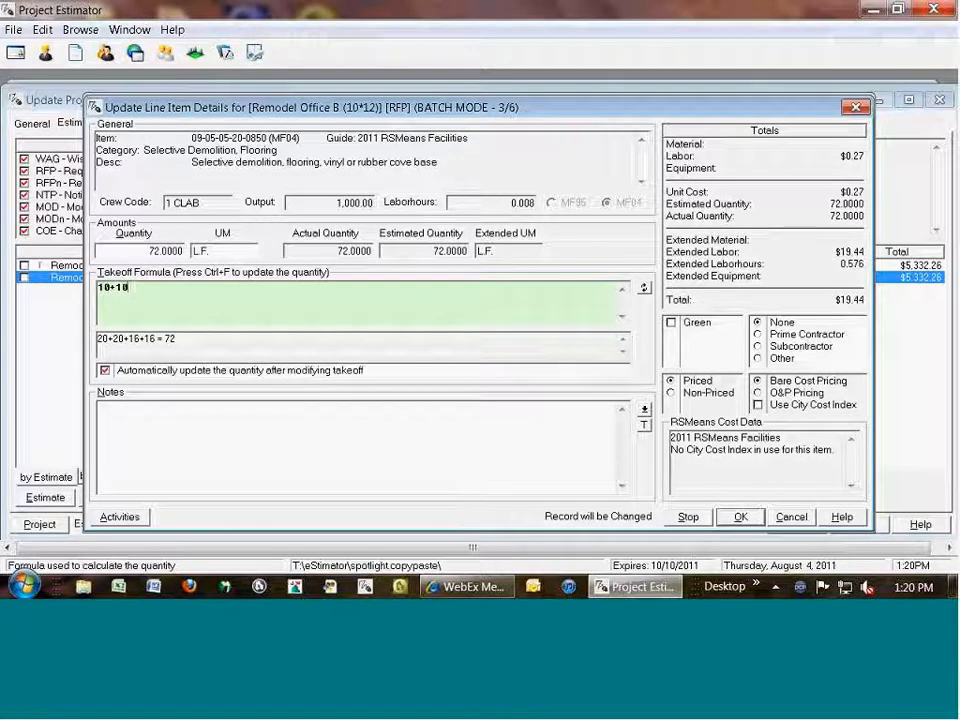
pyautogui.write('+12+12')
pyautogui.hotkey('ctrl', 'f')
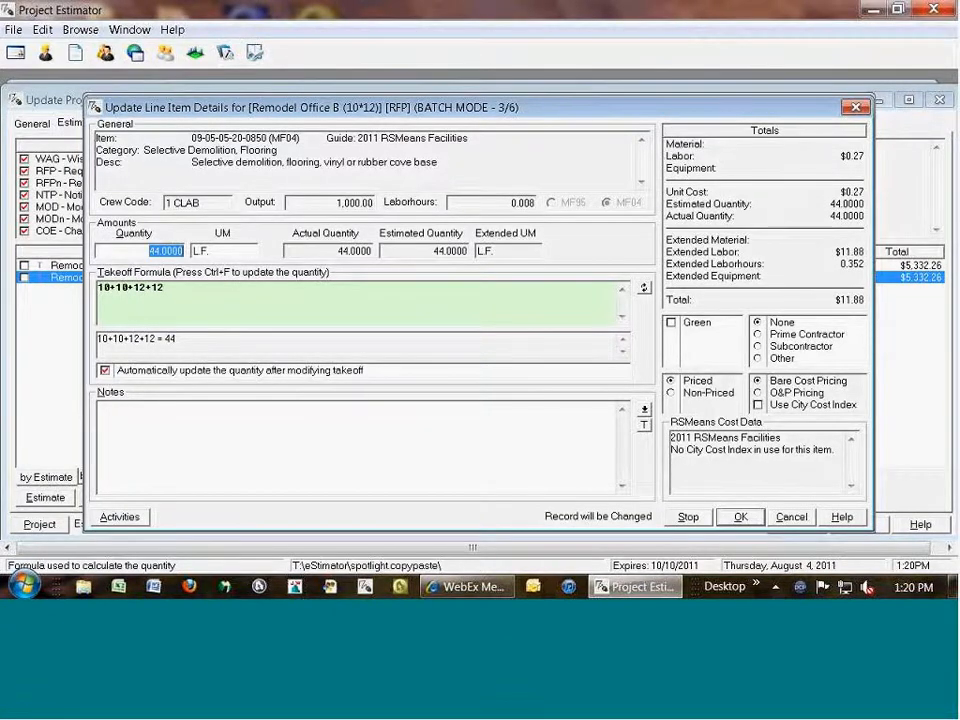
pyautogui.press('Return')
pyautogui.press('Return')
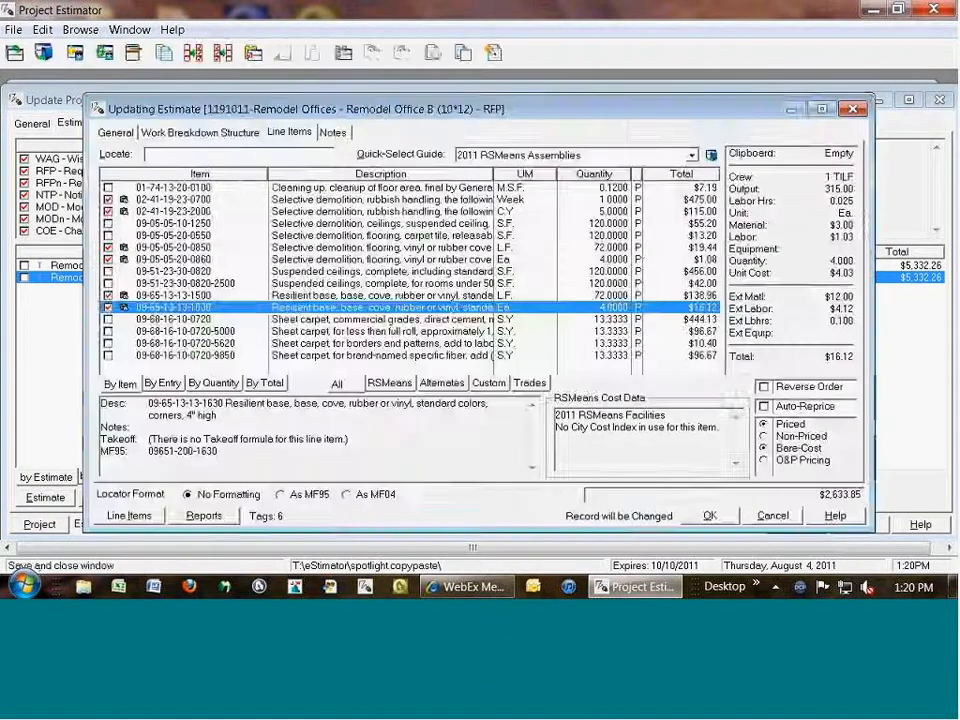
pyautogui.write('44')
pyautogui.press('Return')
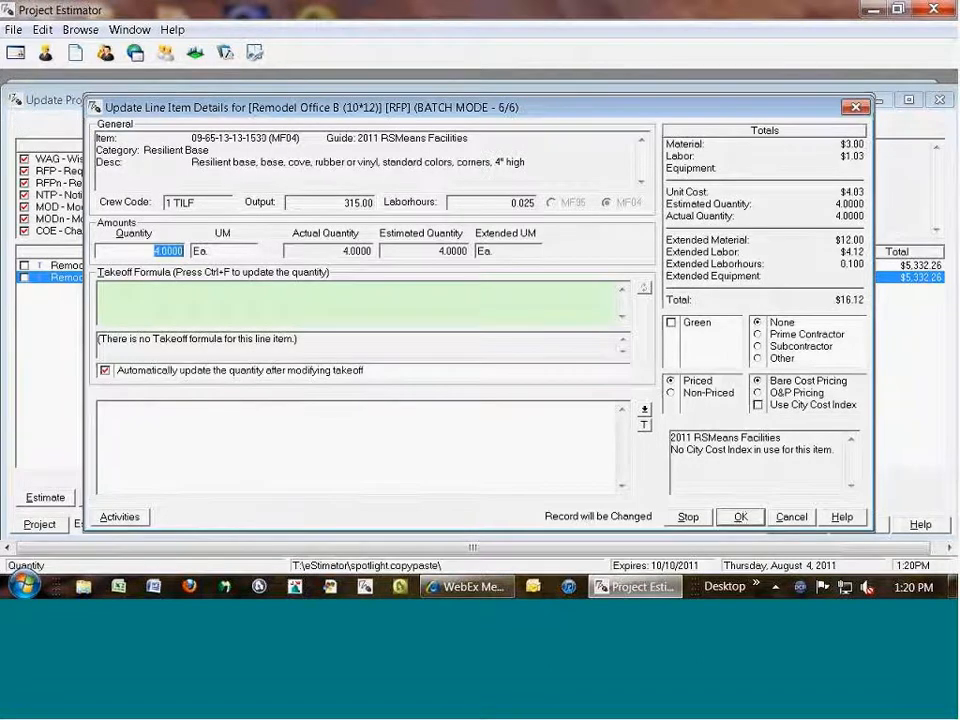
pyautogui.press('Return')
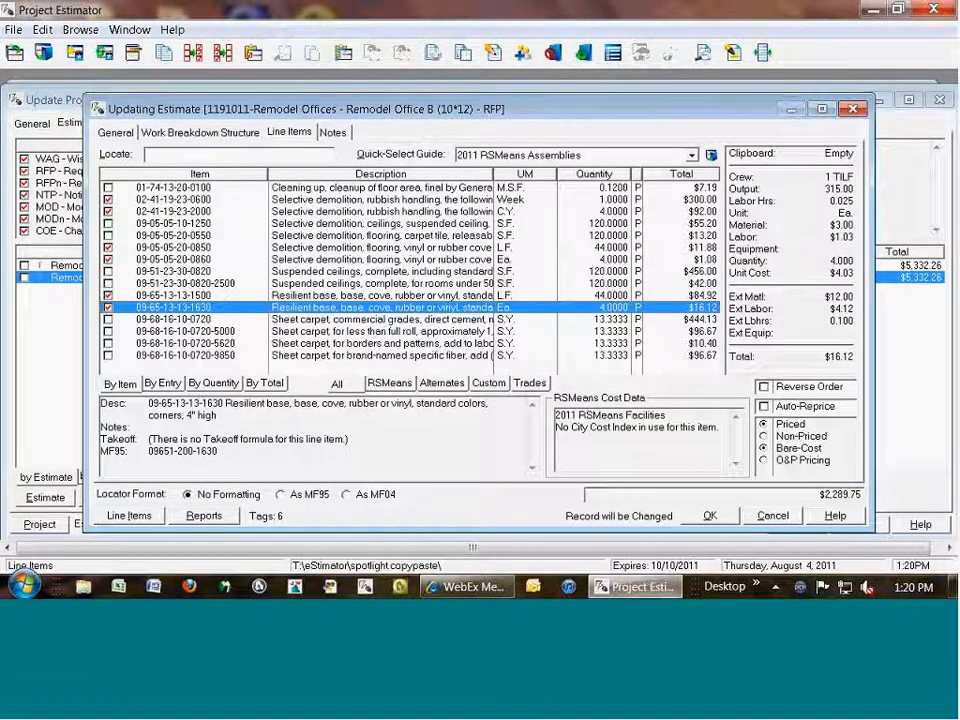
# Untag all line items and save both the Remodel Office B estimate and the Remodel Offices project
pyautogui.hotkey('ctrl', 'u')
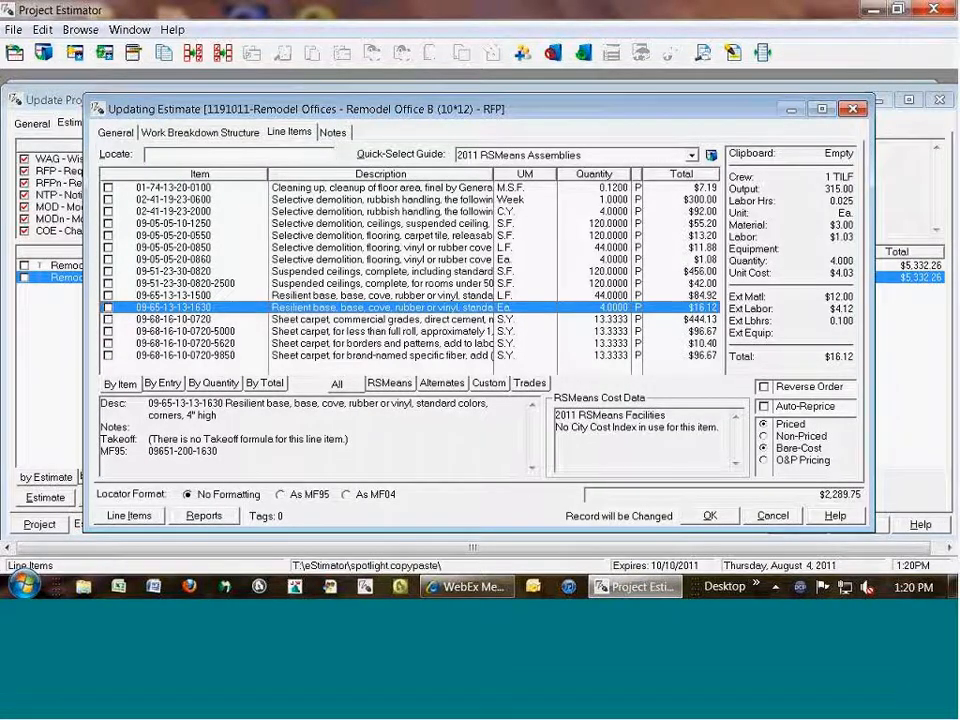
pyautogui.press('Return')
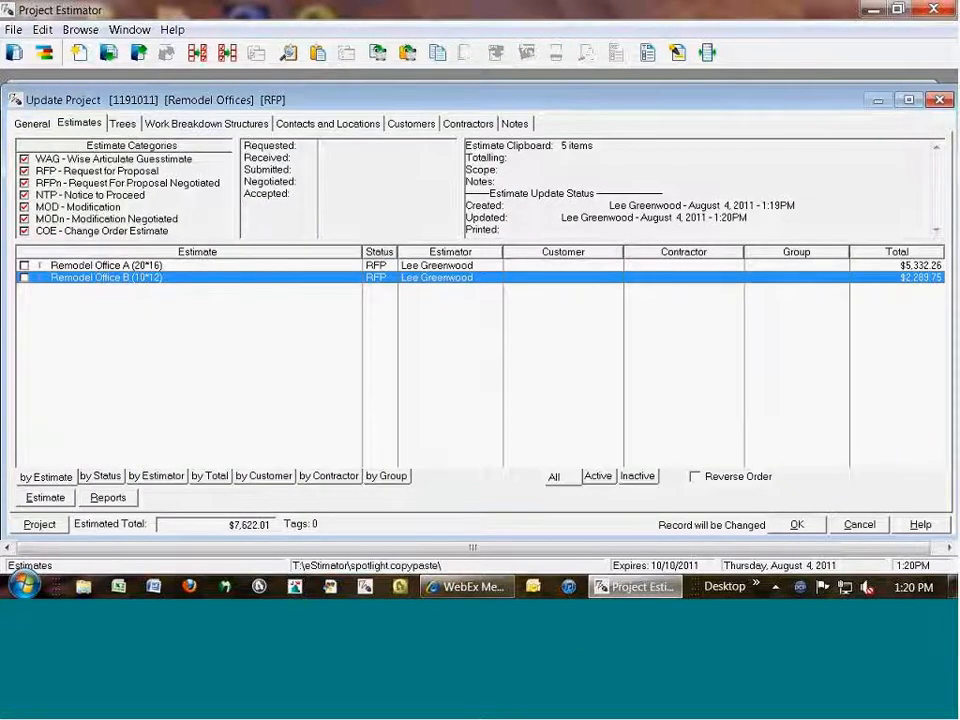
pyautogui.click(797, 525)
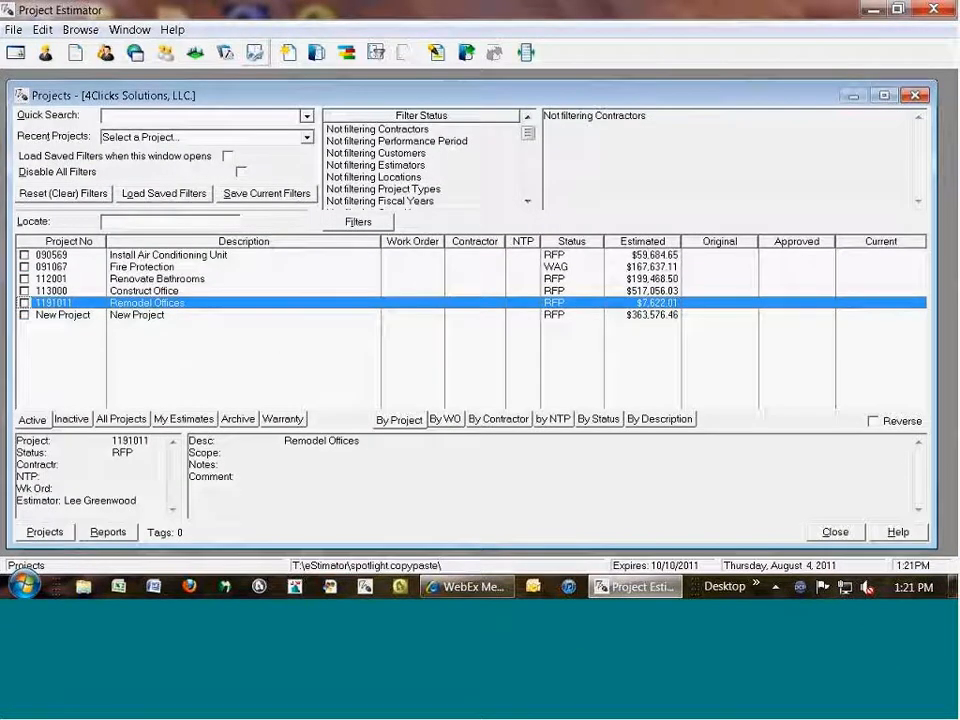
# Reopen Remodel Offices, leave only 09 Finishes tagged in the estimate clipboard, and close the clipboard and the project
pyautogui.doubleClick(147, 303)
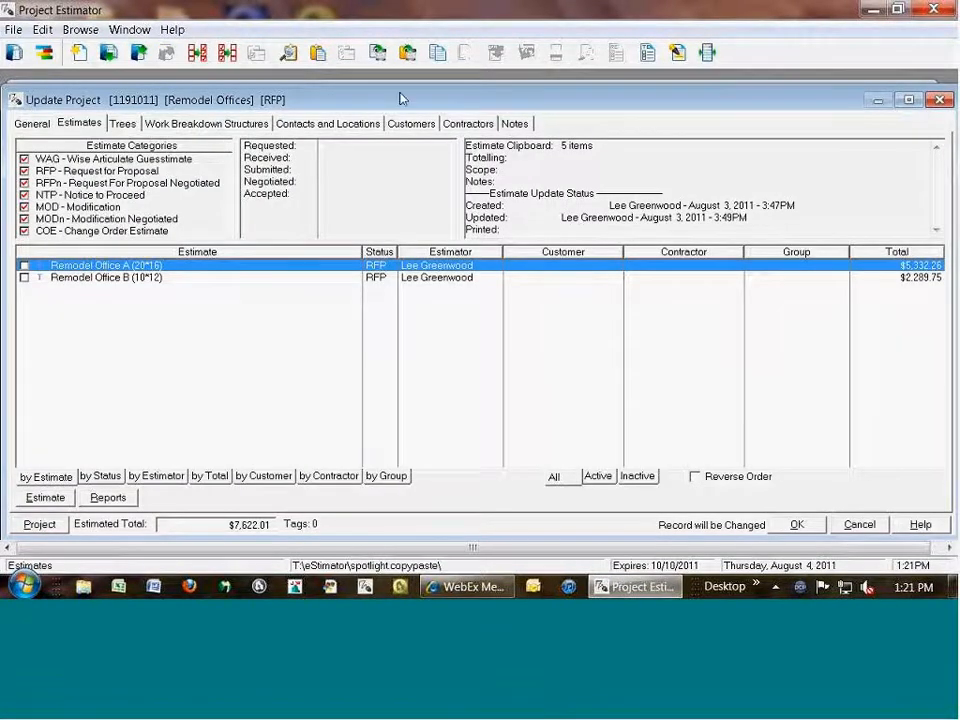
pyautogui.doubleClick(567, 145)
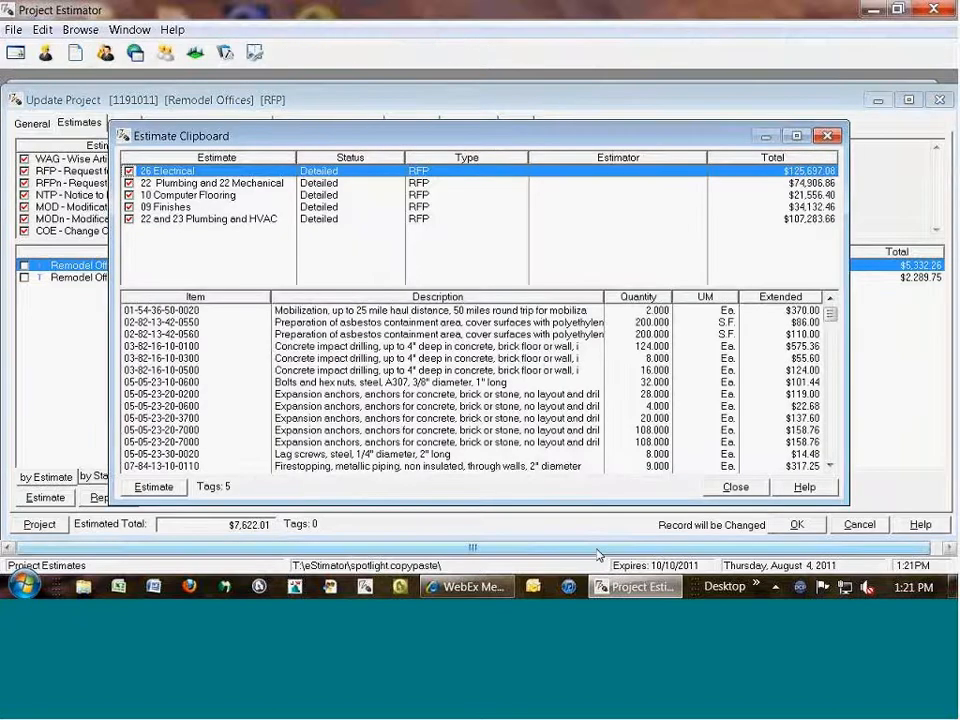
pyautogui.click(128, 171)
pyautogui.click(128, 195)
pyautogui.click(133, 208)
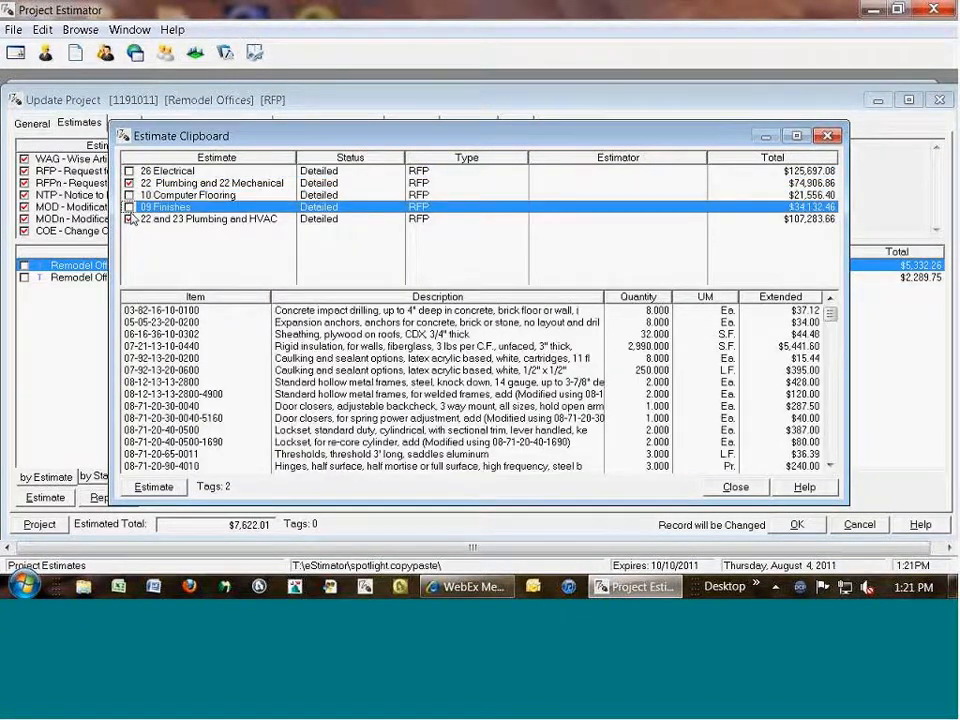
pyautogui.click(128, 207)
pyautogui.click(128, 219)
pyautogui.click(128, 183)
pyautogui.click(128, 207)
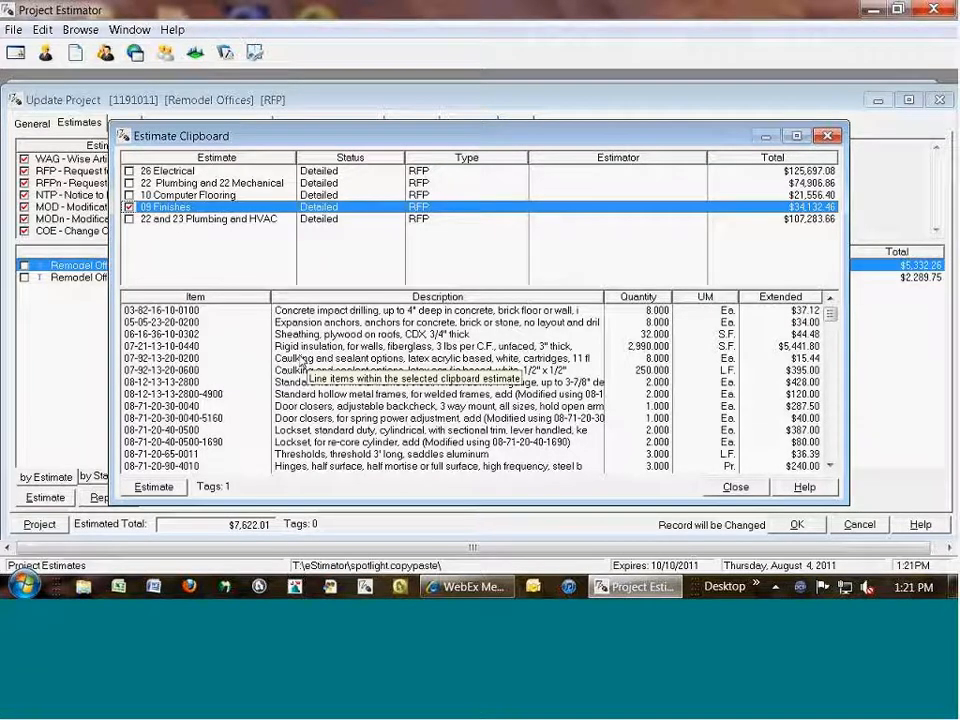
pyautogui.press('Escape')
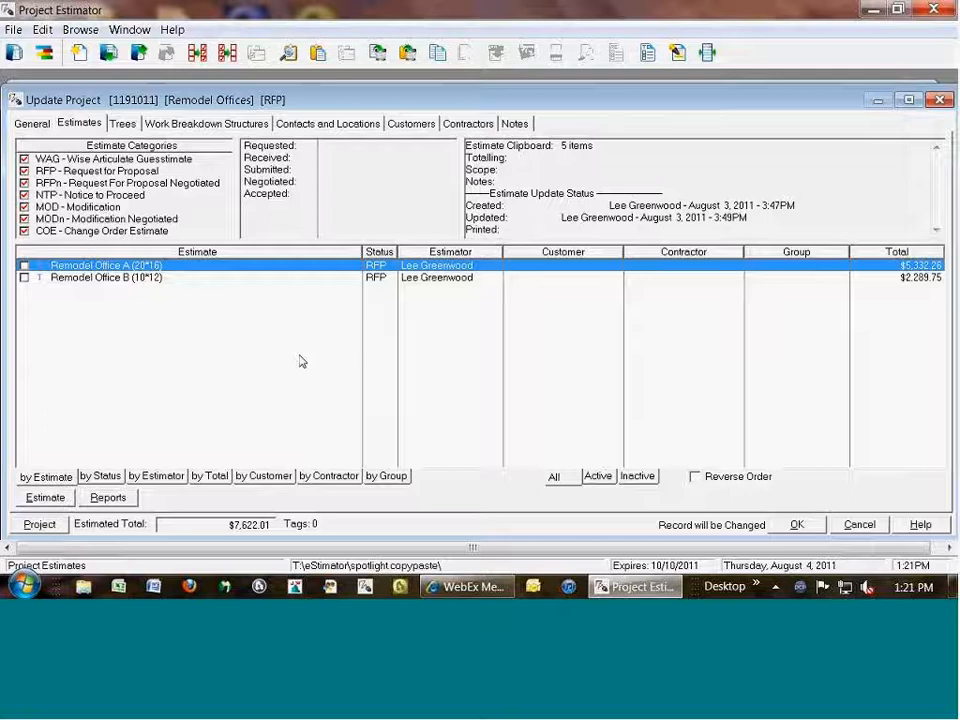
pyautogui.press('Escape')
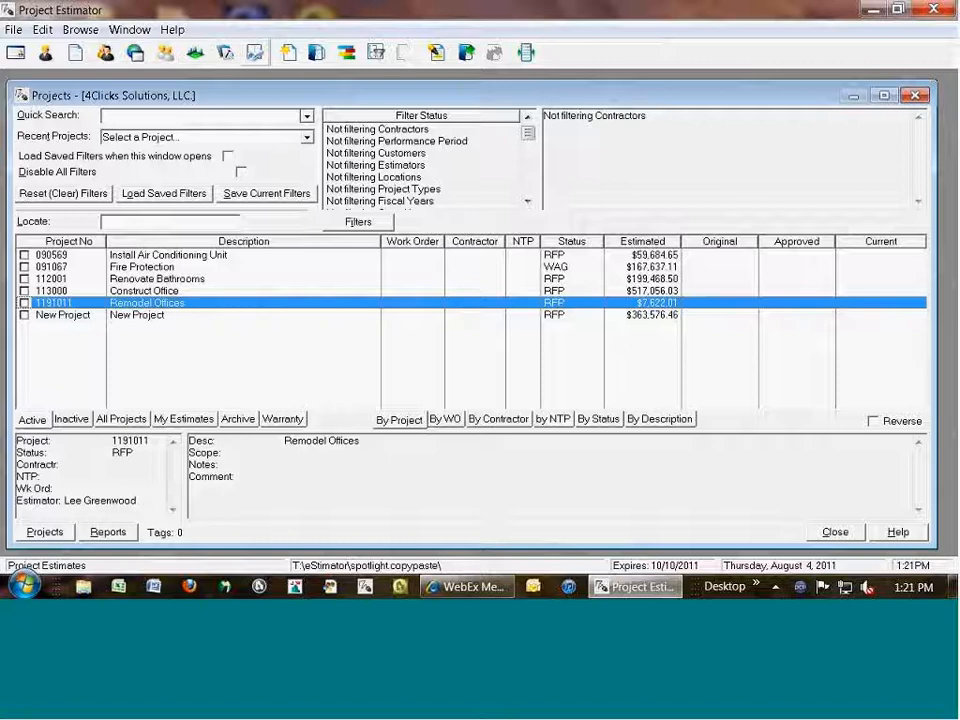
# Open New Project and delete all of its estimates
pyautogui.click(137, 315)
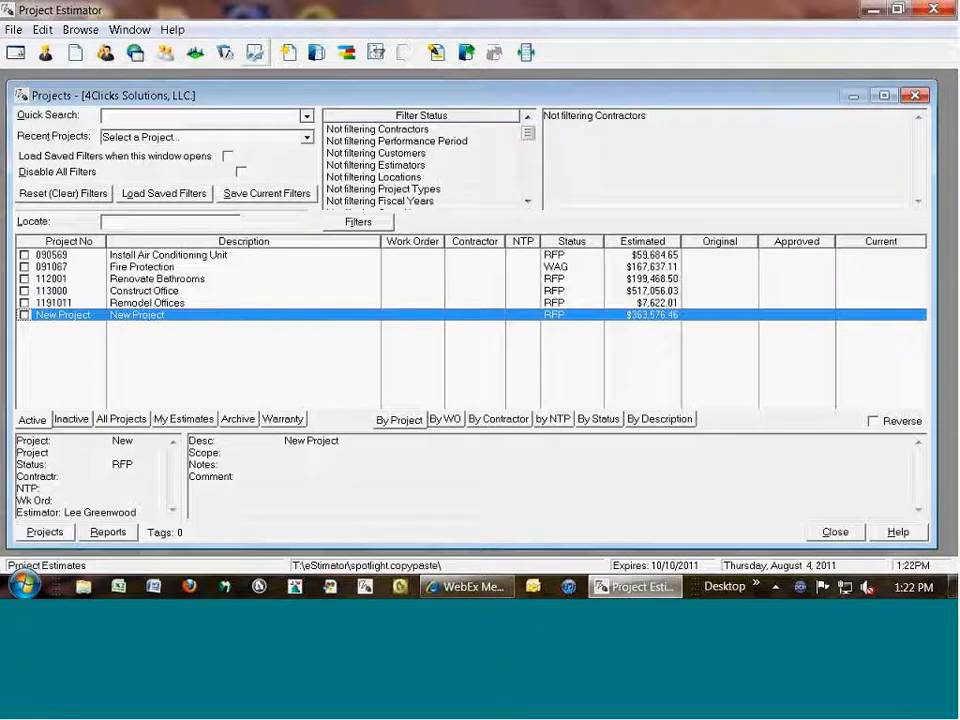
pyautogui.press('Return')
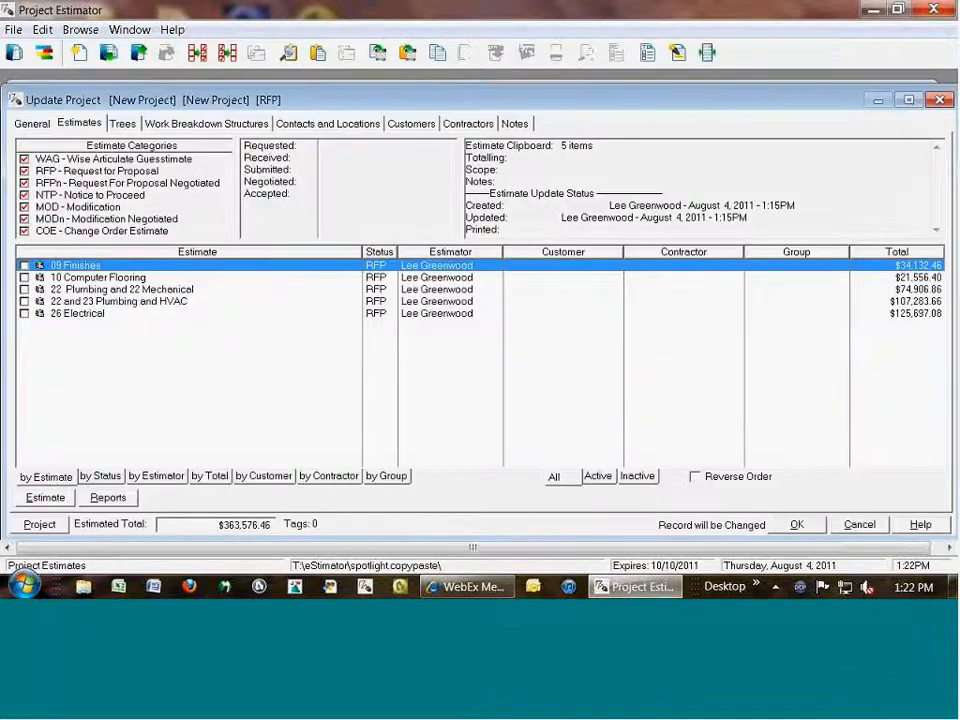
pyautogui.press('Delete')
pyautogui.press('Return')
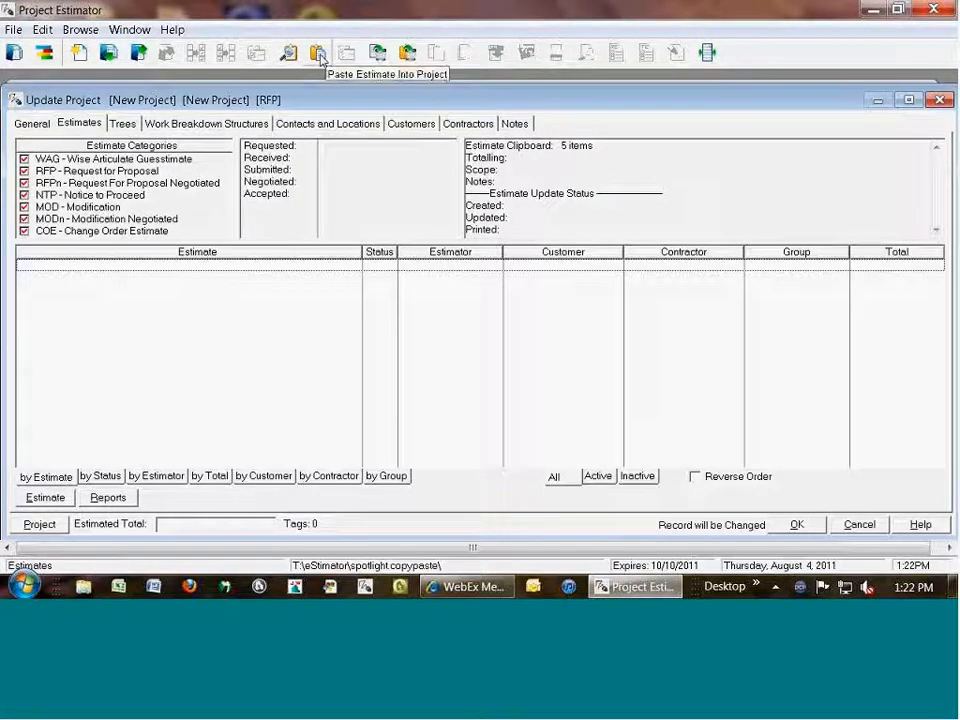
# Paste the clipboard estimates into New Project without keeping the original estimator's name, using default project totalling components, and skip repricing for now
pyautogui.click(408, 54)
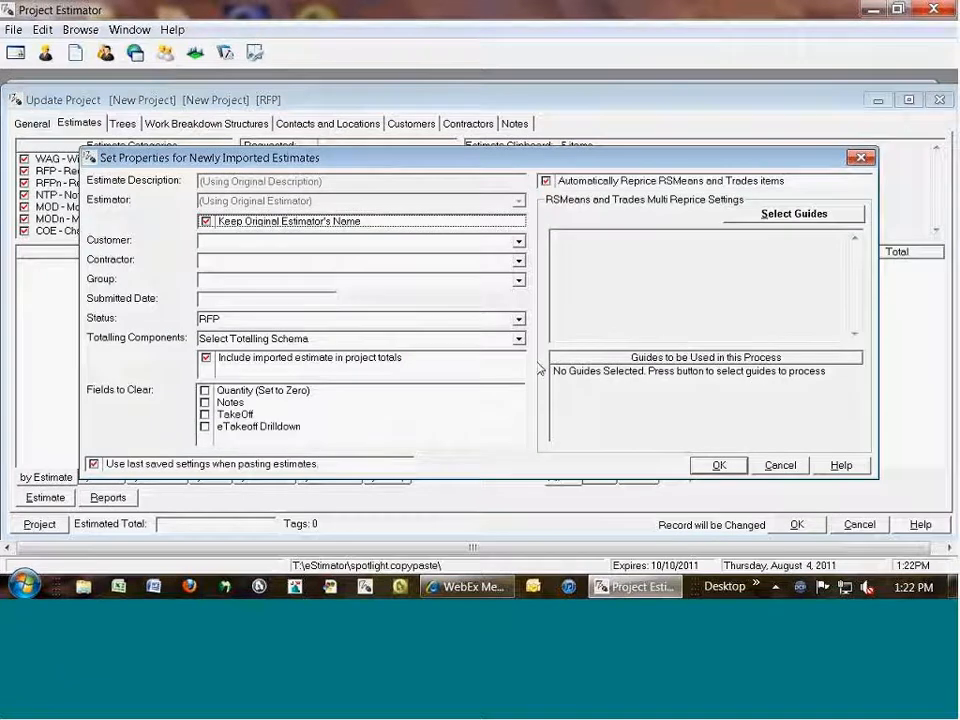
pyautogui.click(206, 222)
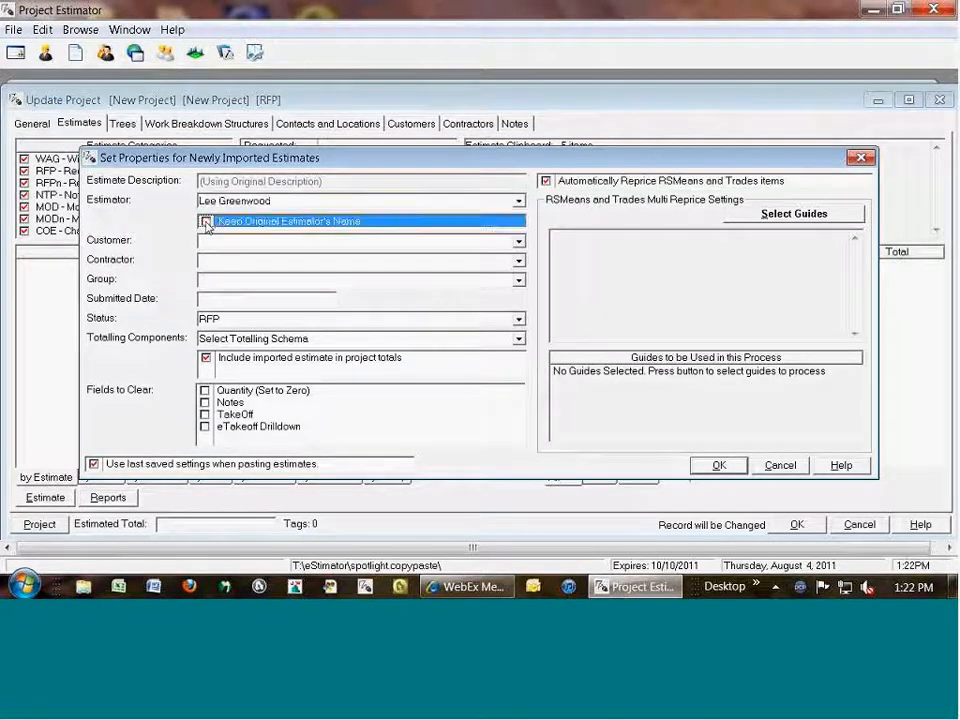
pyautogui.click(285, 340)
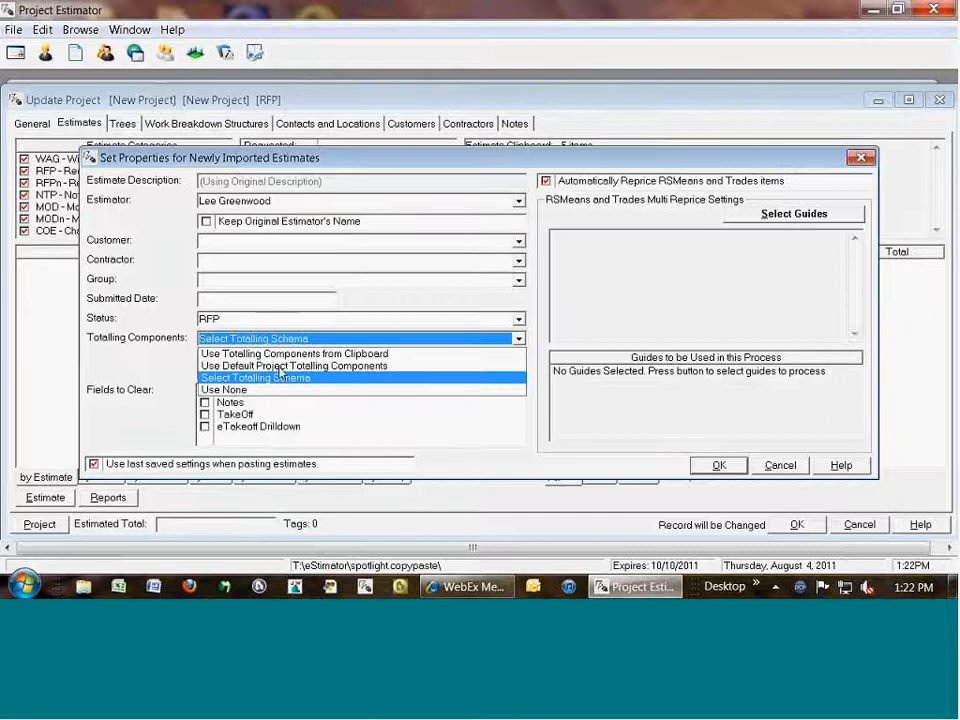
pyautogui.click(295, 366)
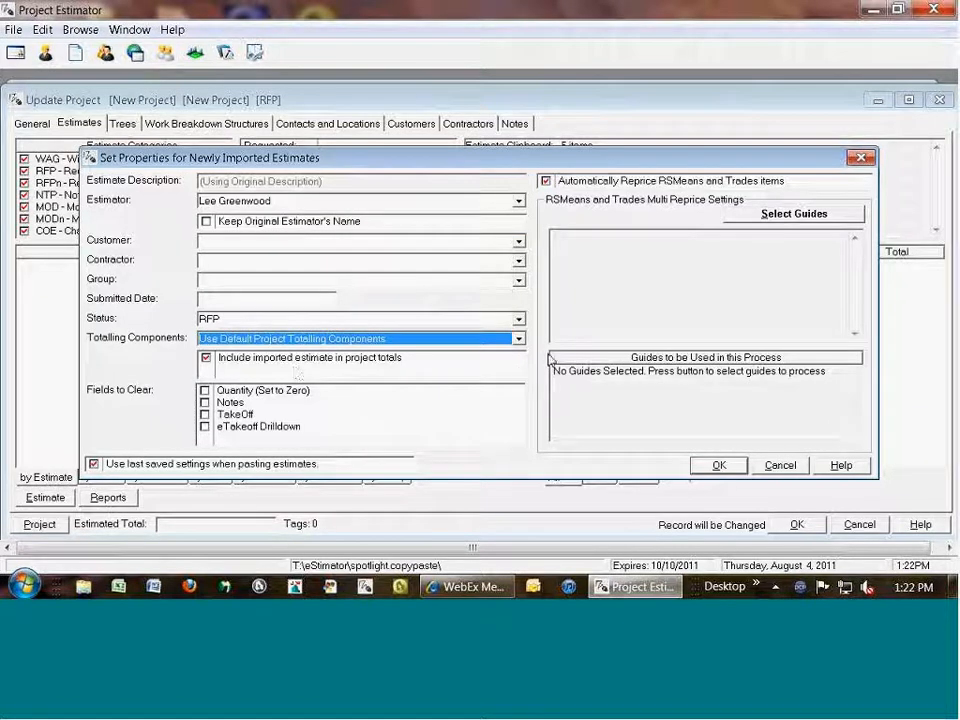
pyautogui.click(718, 465)
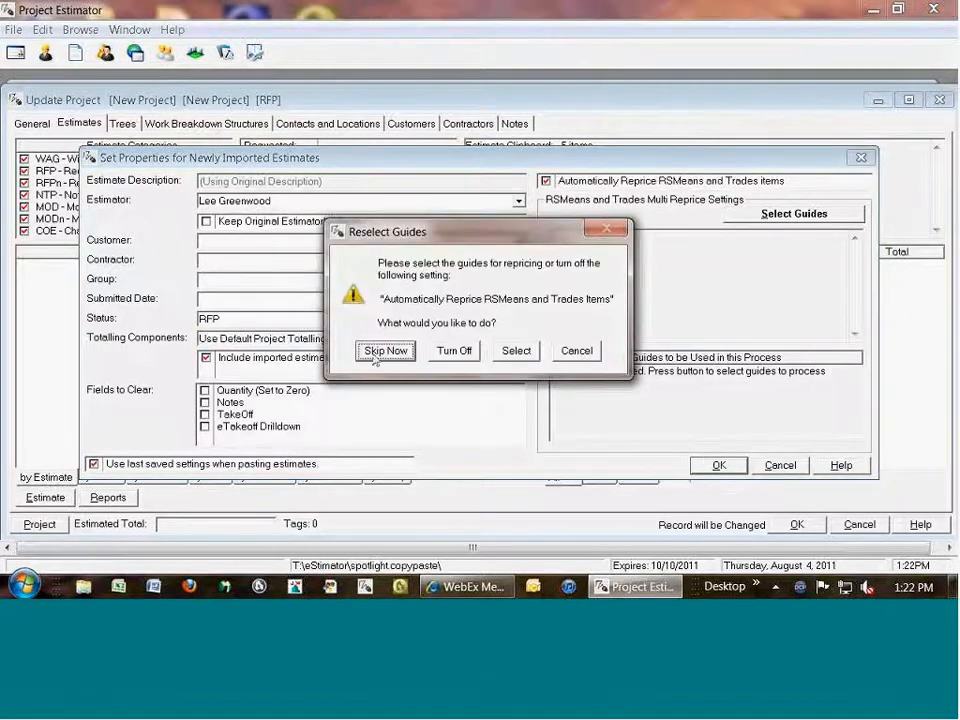
pyautogui.click(385, 351)
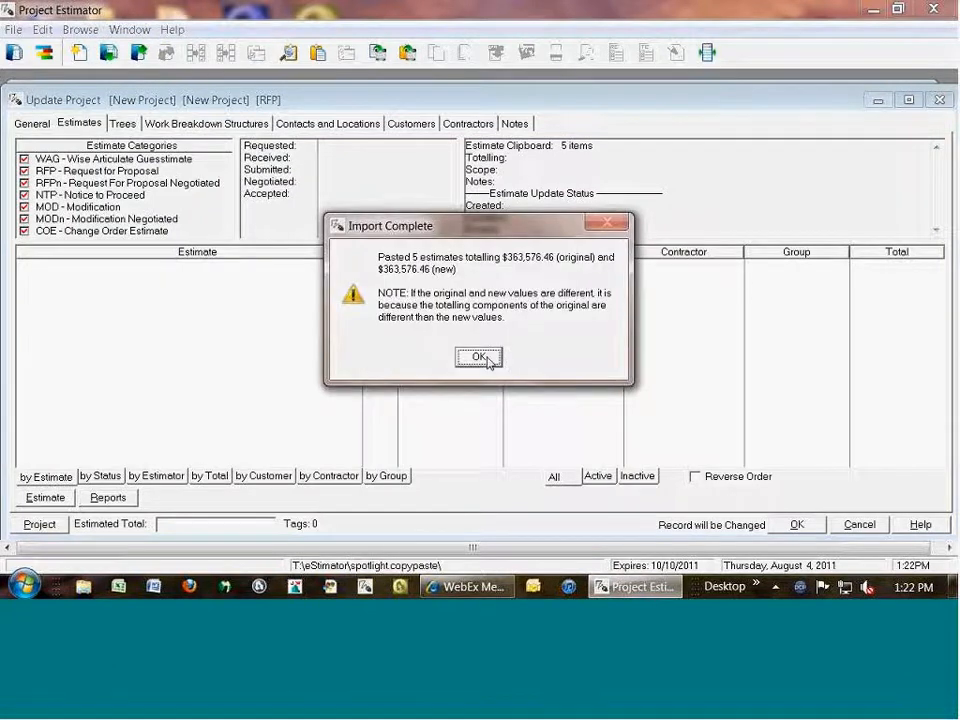
pyautogui.click(484, 358)
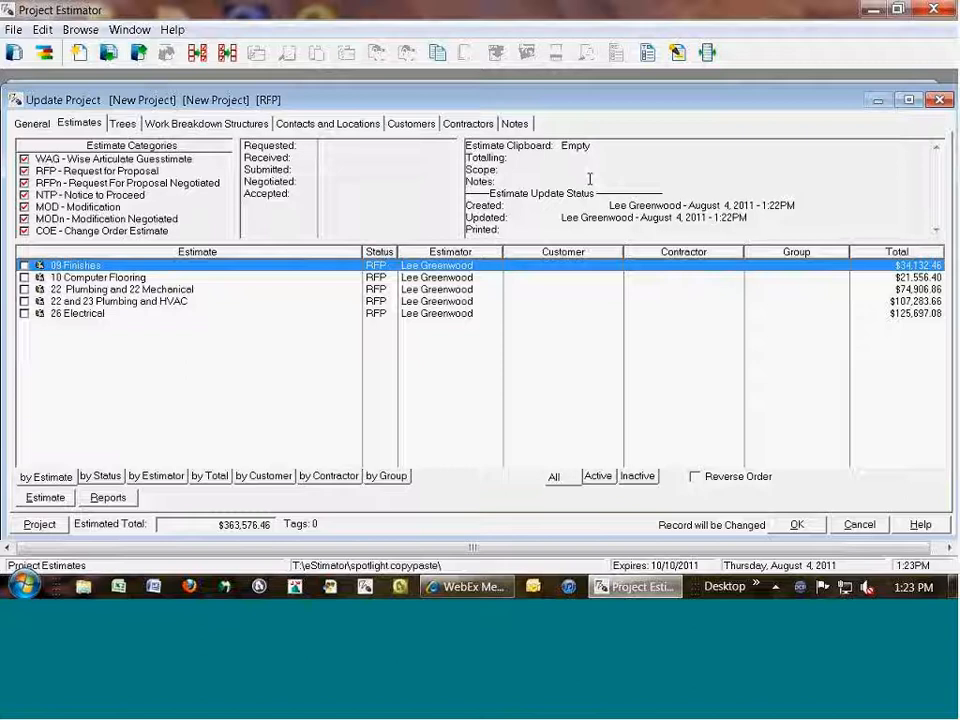
# Leave and reopen New Project, and check the estimate clipboard status above its estimate list
pyautogui.press('Escape')
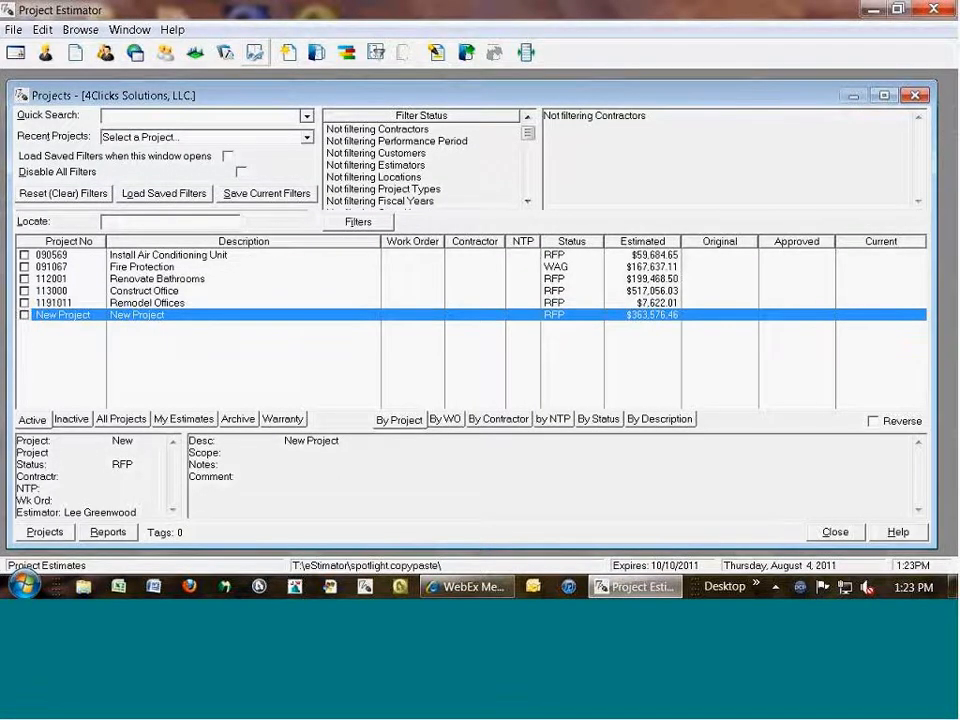
pyautogui.press('Return')
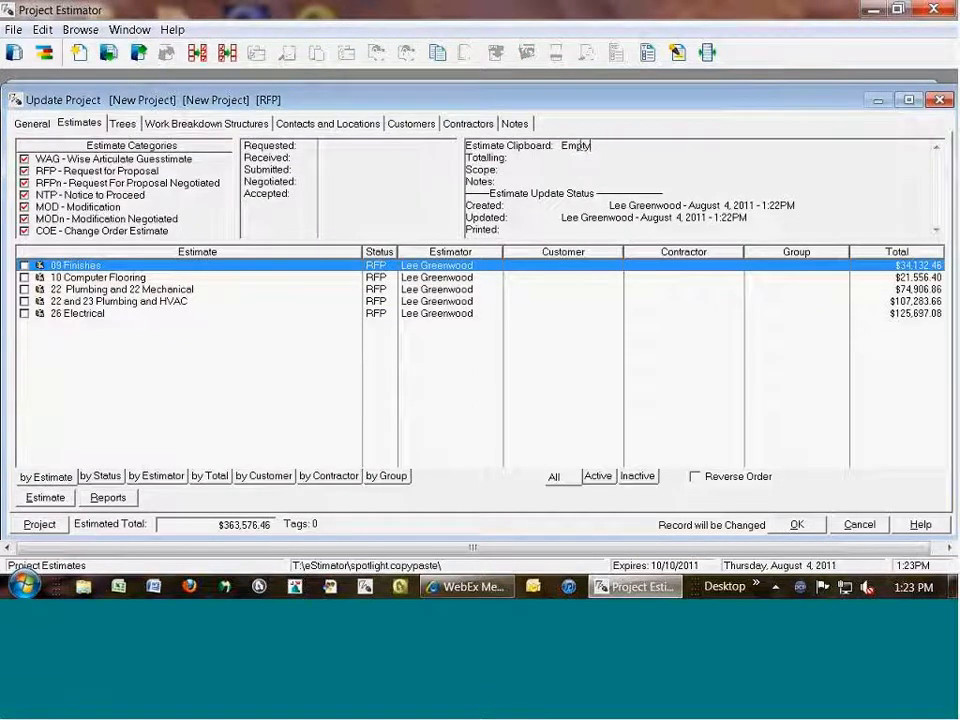
pyautogui.moveTo(588, 146); pyautogui.dragTo(454, 143)
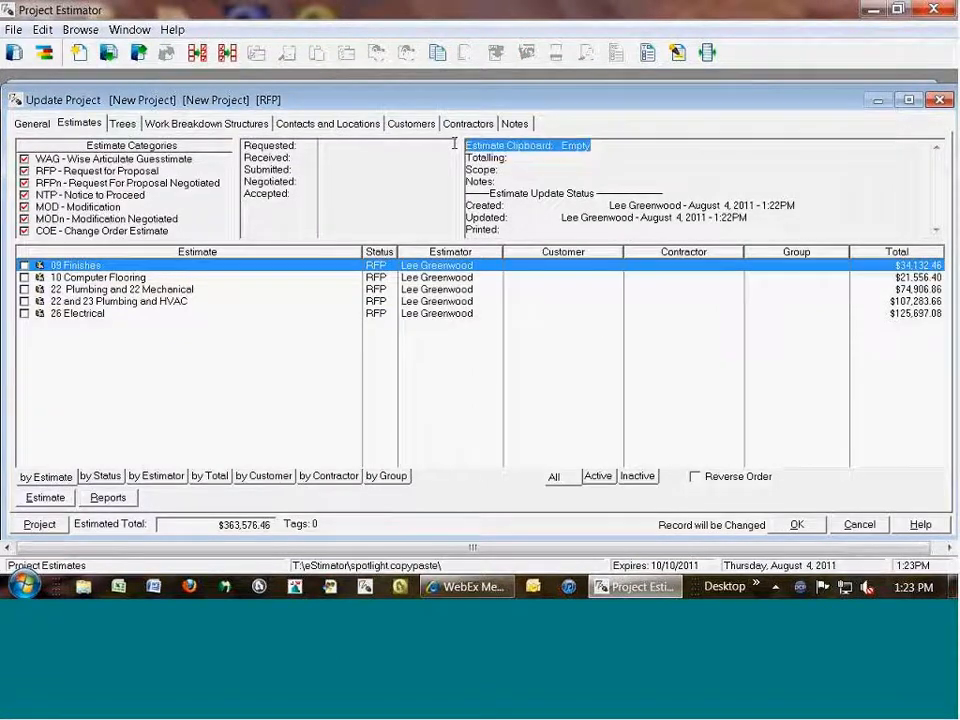
pyautogui.click(113, 291)
pyautogui.click(117, 267)
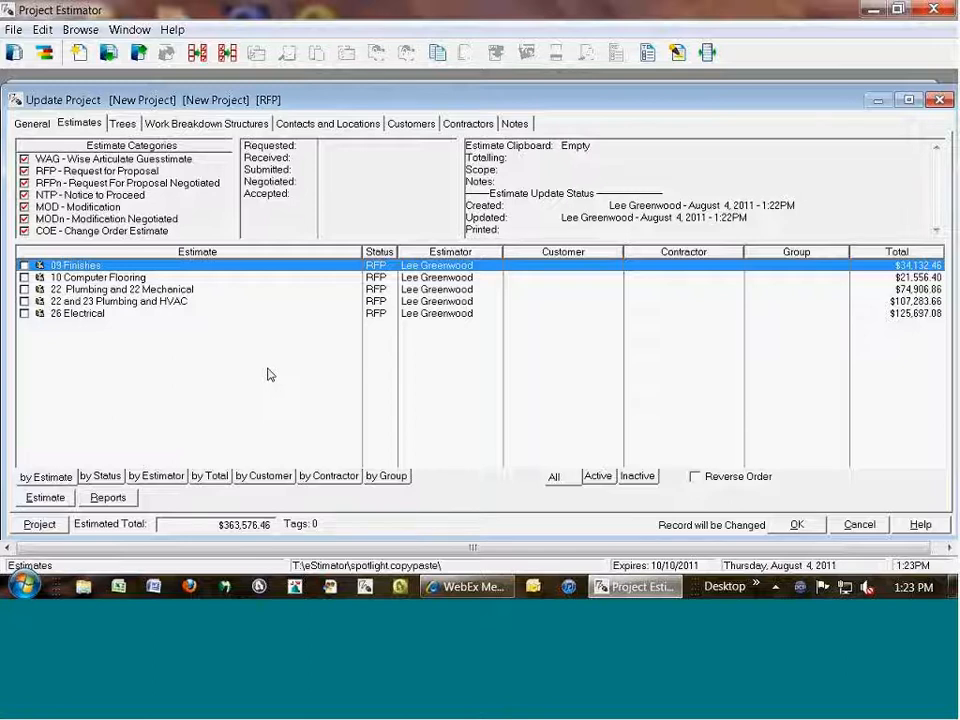
# Tag the 09 Finishes and 10 Computer Flooring estimates and check the estimate clipboard
pyautogui.press('space')
pyautogui.press('space')
pyautogui.press('Up')
pyautogui.press('Up')
pyautogui.press('Down')
pyautogui.press('Up')
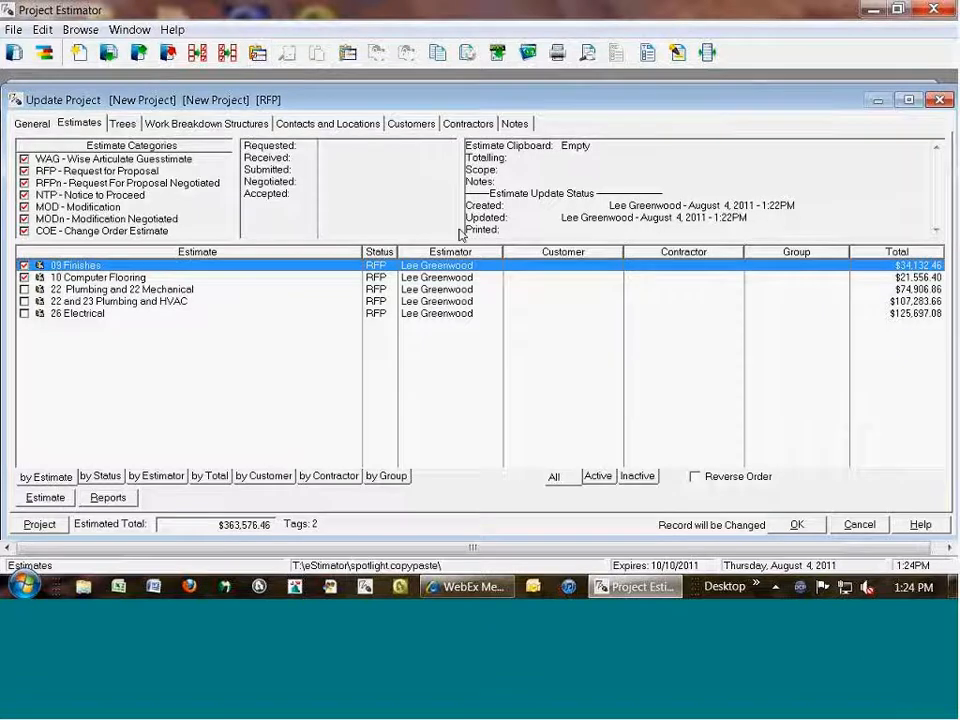
pyautogui.click(575, 146)
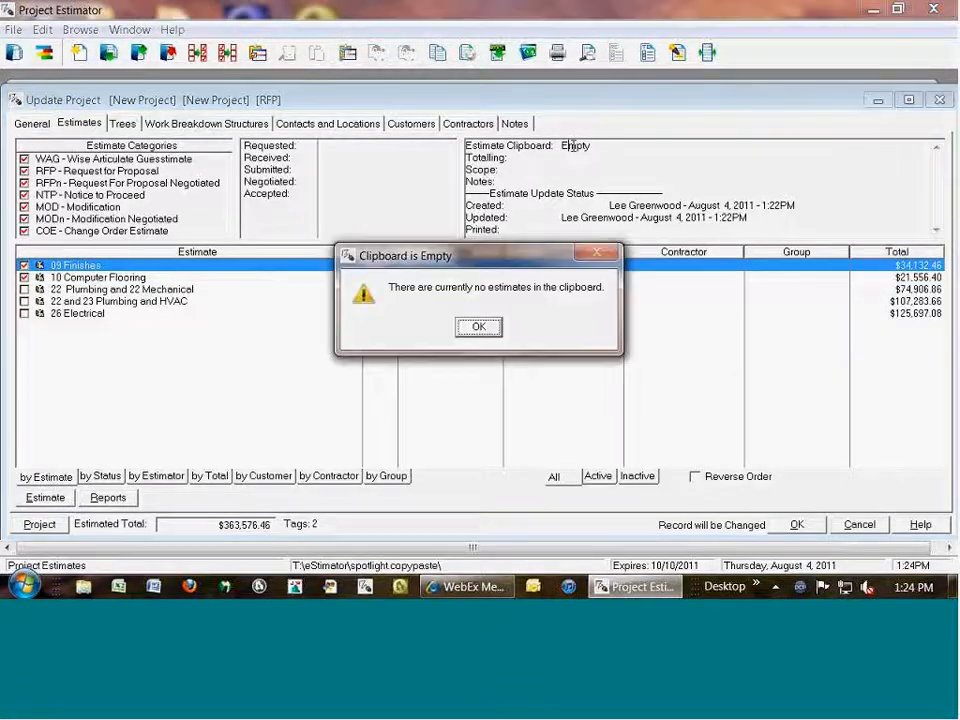
pyautogui.click(490, 328)
# Copy the tagged 09 Finishes and 10 Computer Flooring estimates to the estimate clipboard and review its contents
pyautogui.click(258, 53)
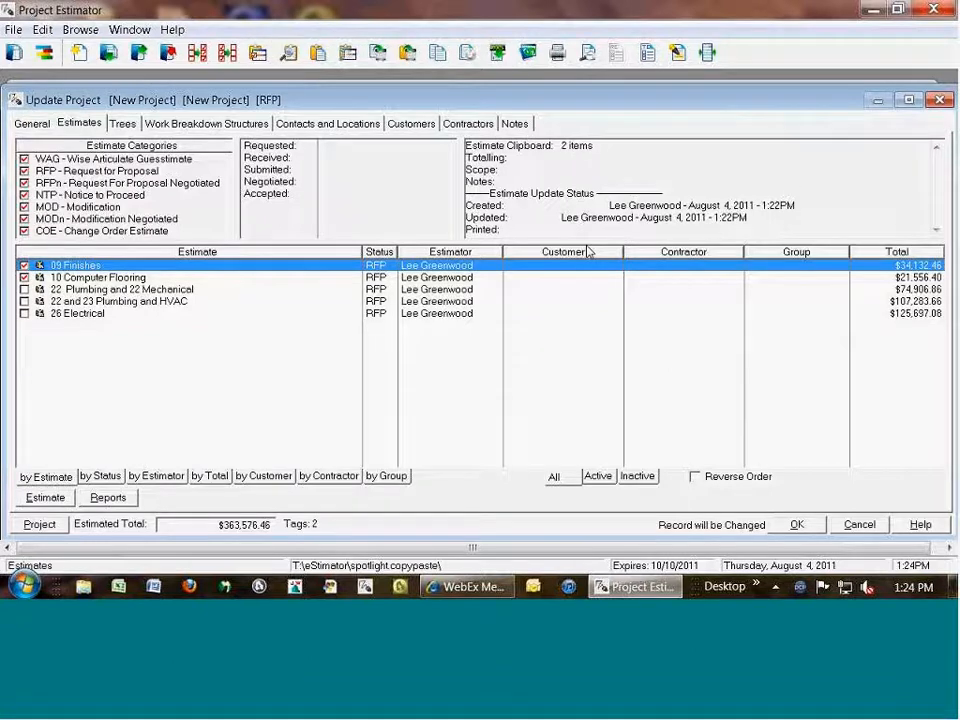
pyautogui.click(568, 145)
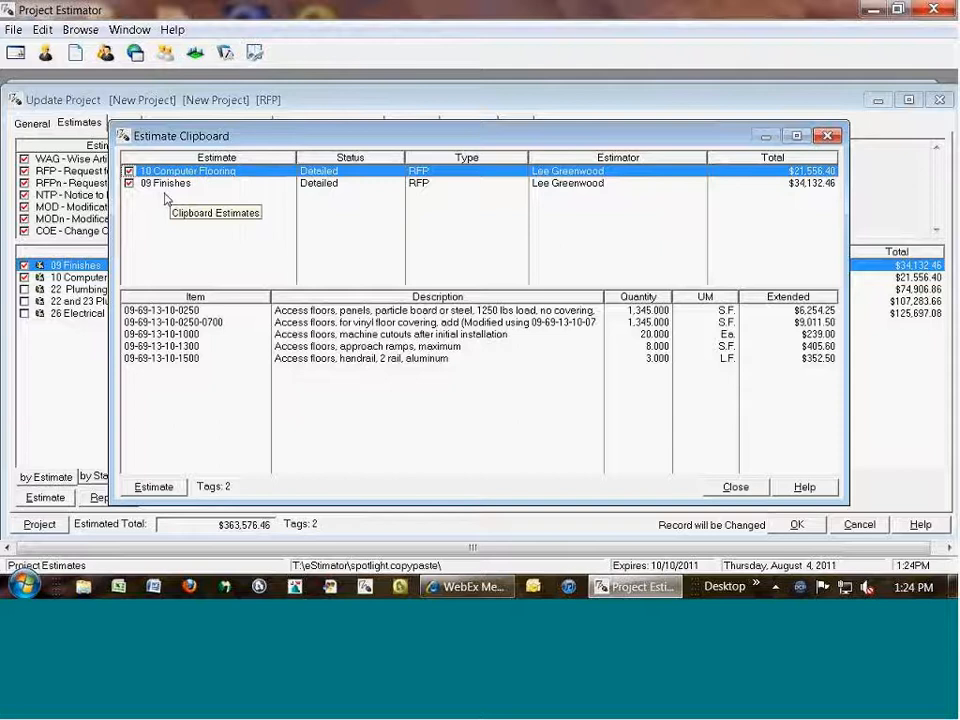
pyautogui.click(827, 135)
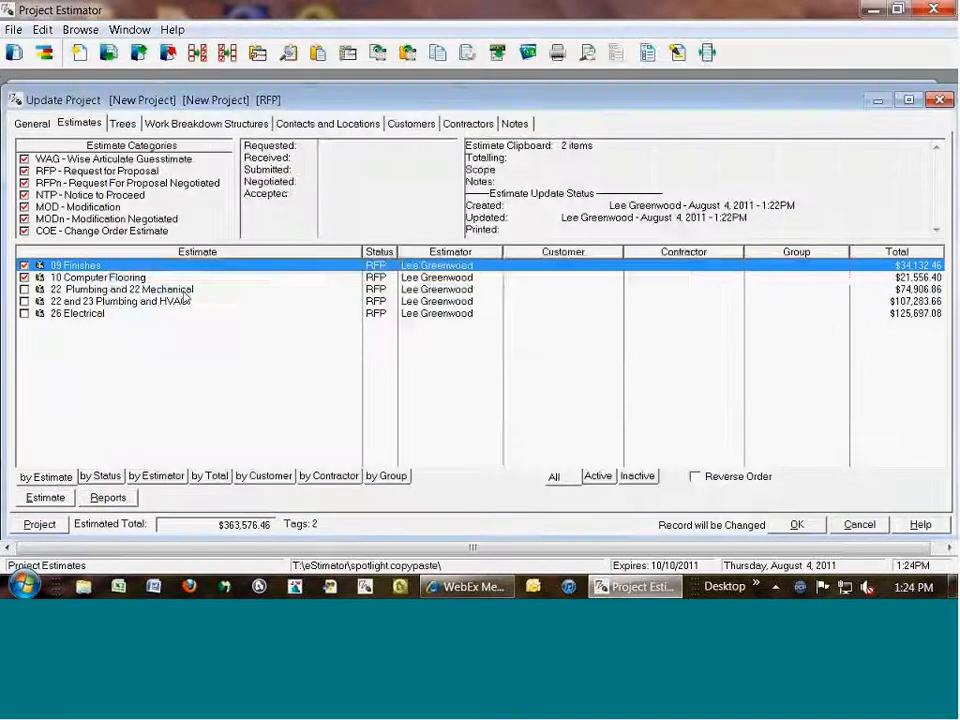
# Tag only the two Plumbing estimates and 26 Electrical, add them to the estimate clipboard, and close the clipboard and project
pyautogui.click(183, 291)
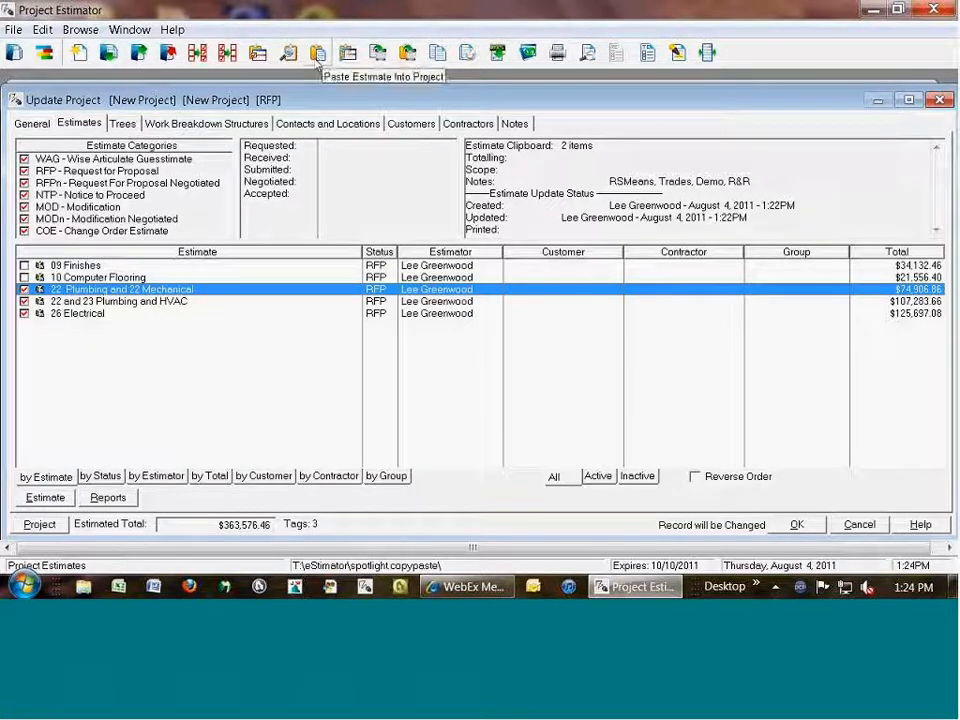
pyautogui.click(257, 55)
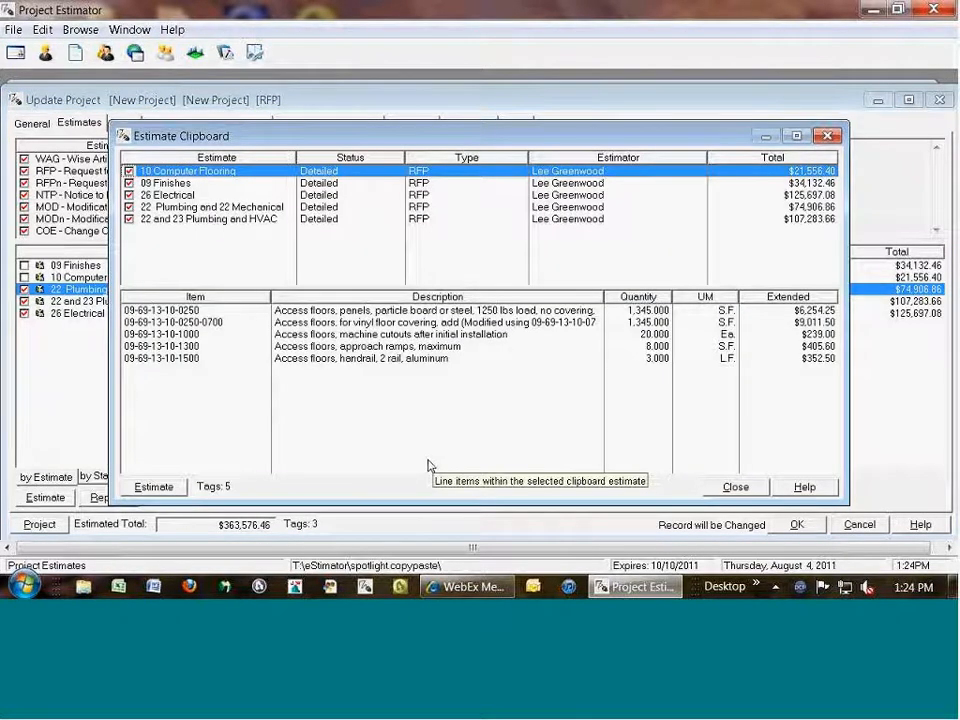
pyautogui.press('Escape')
pyautogui.press('Escape')
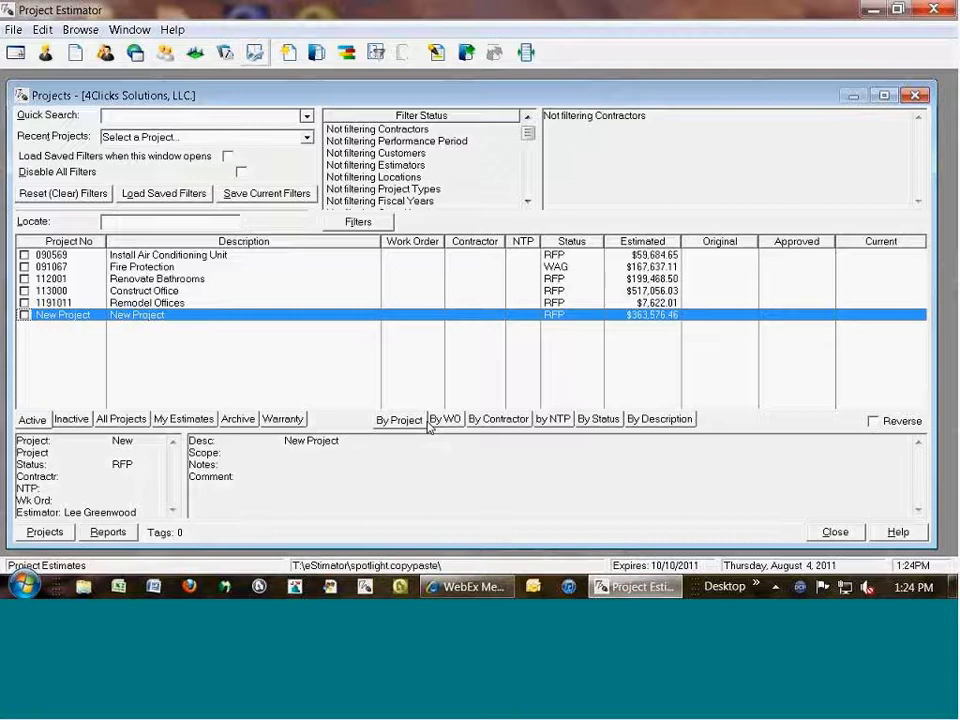
# Reopen New Project and add a new estimate with the description "23 - Outside HVAC"
pyautogui.press('Return')
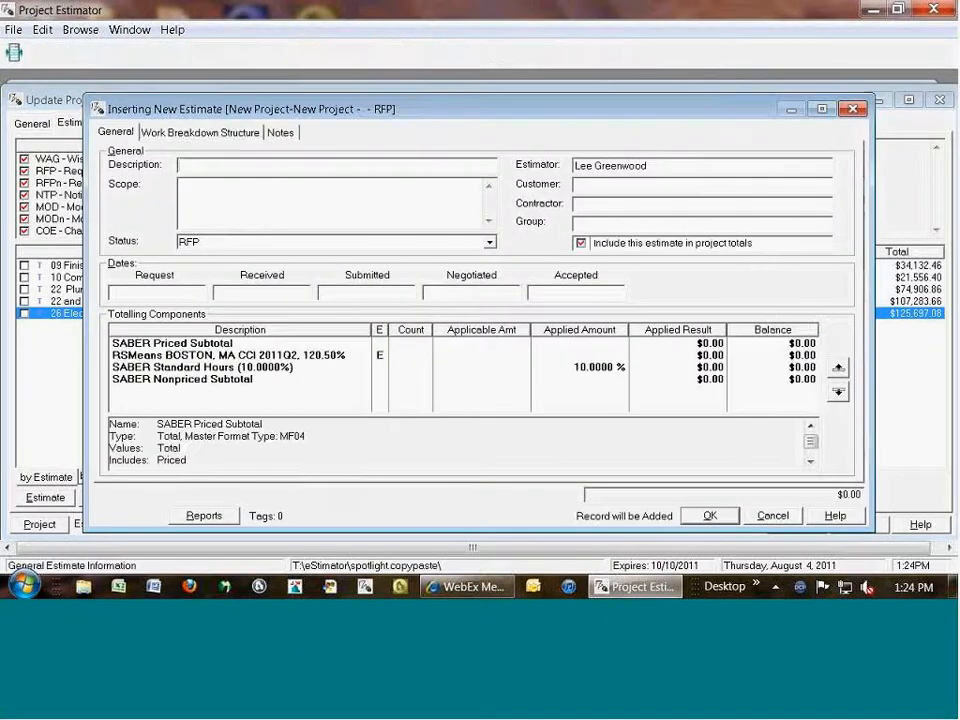
pyautogui.write('OUtside')
pyautogui.press('BackSpace')
pyautogui.press('BackSpace')
pyautogui.press('BackSpace')
pyautogui.press('BackSpace')
pyautogui.press('BackSpace')
pyautogui.press('BackSpace')
pyautogui.write('outs')
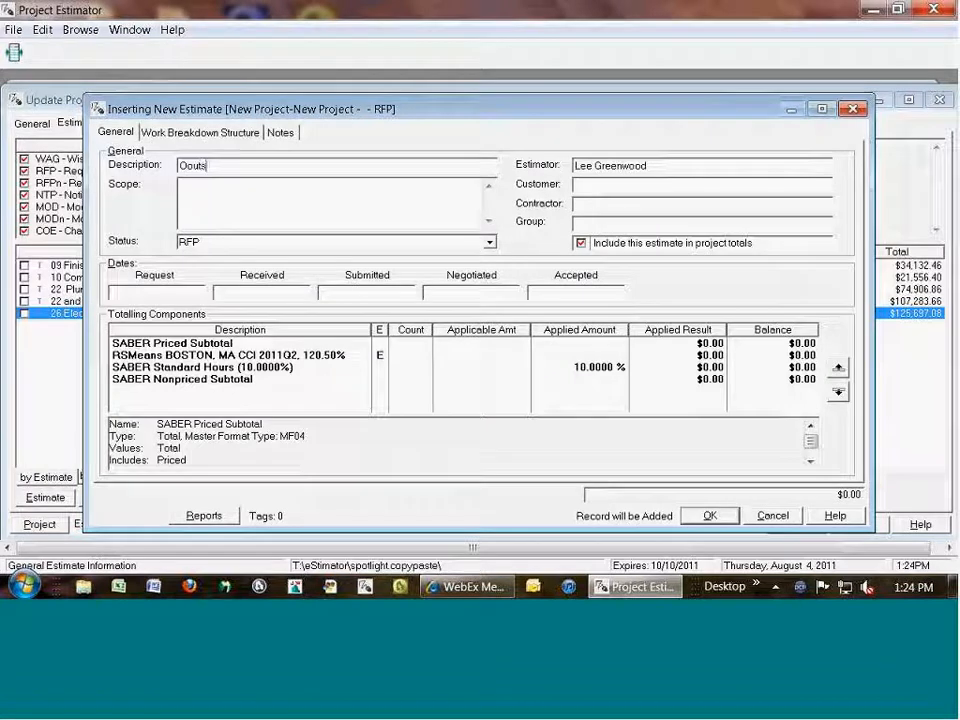
pyautogui.press('BackSpace')
pyautogui.press('BackSpace')
pyautogui.press('BackSpace')
pyautogui.press('BackSpace')
pyautogui.write('23')
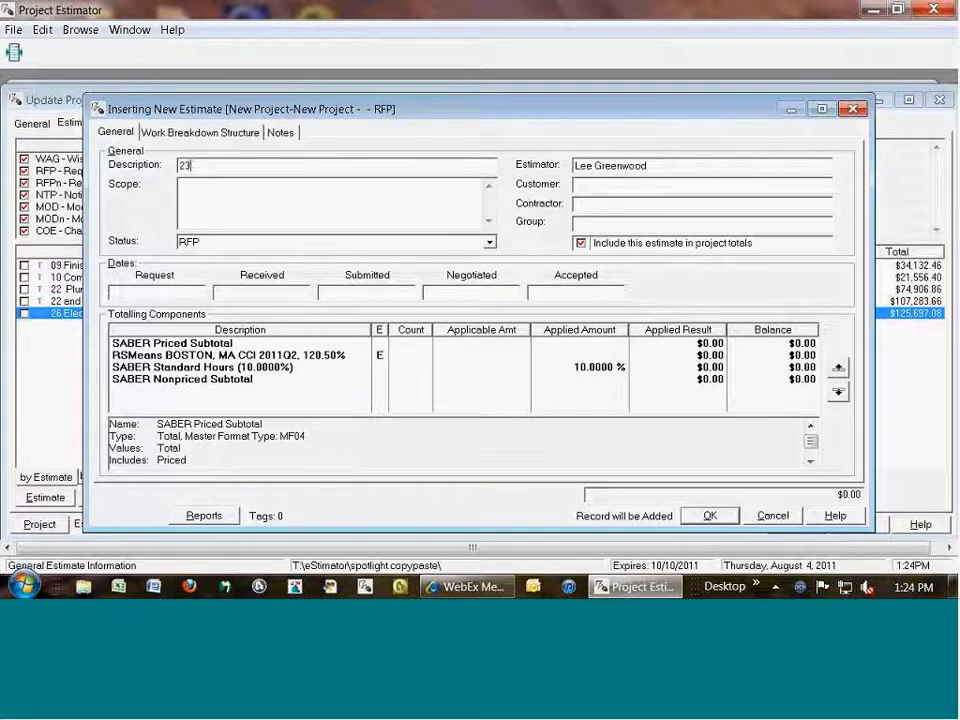
pyautogui.write(' - Out')
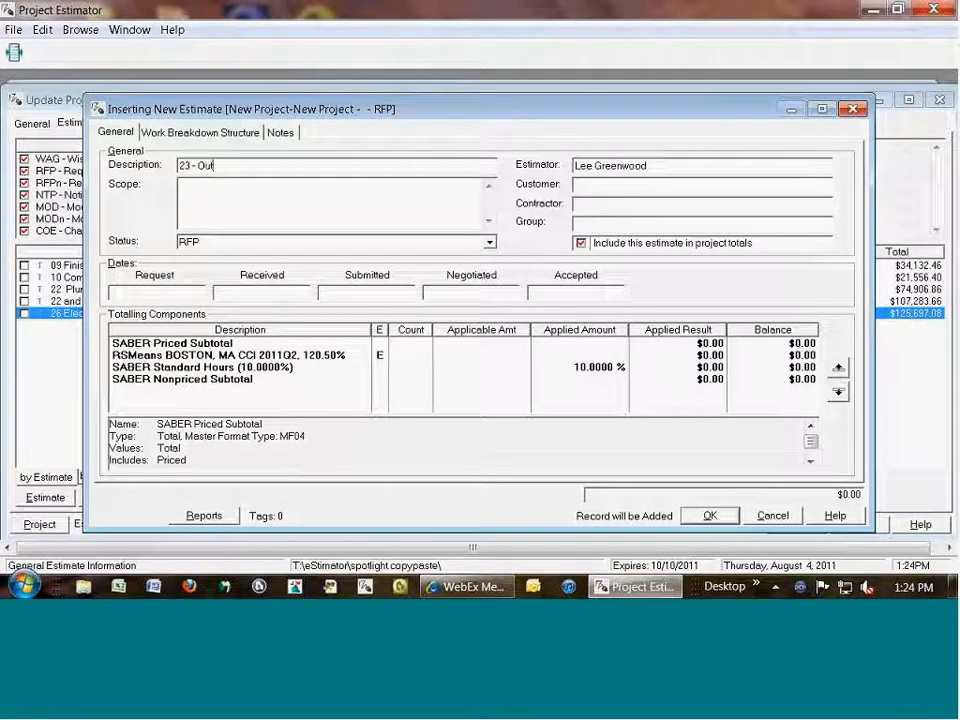
pyautogui.write('side HVAC')
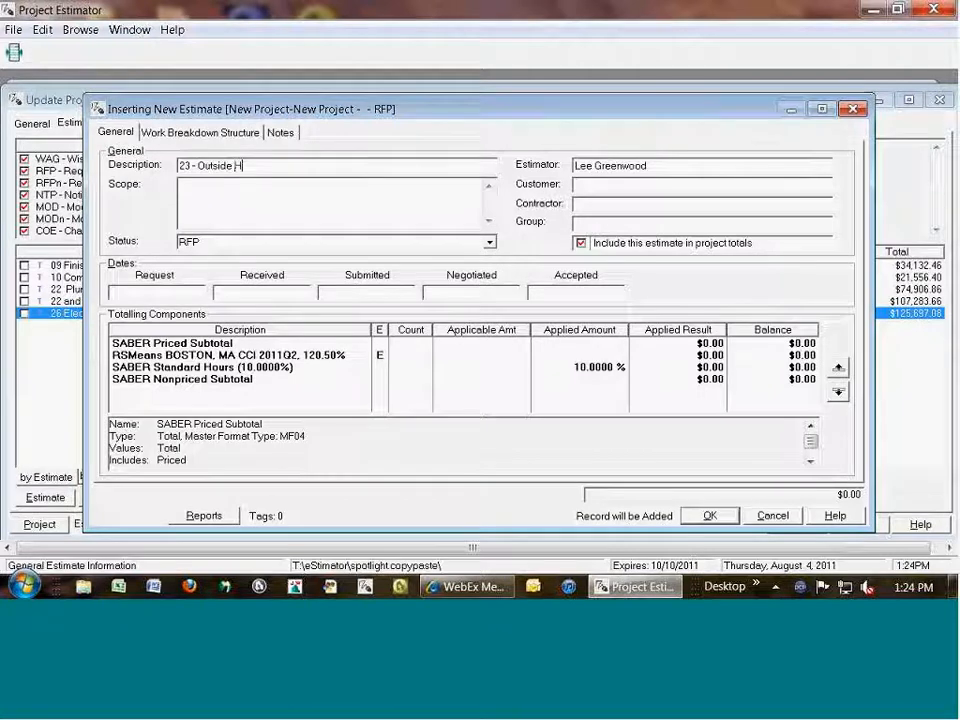
pyautogui.press('Return')
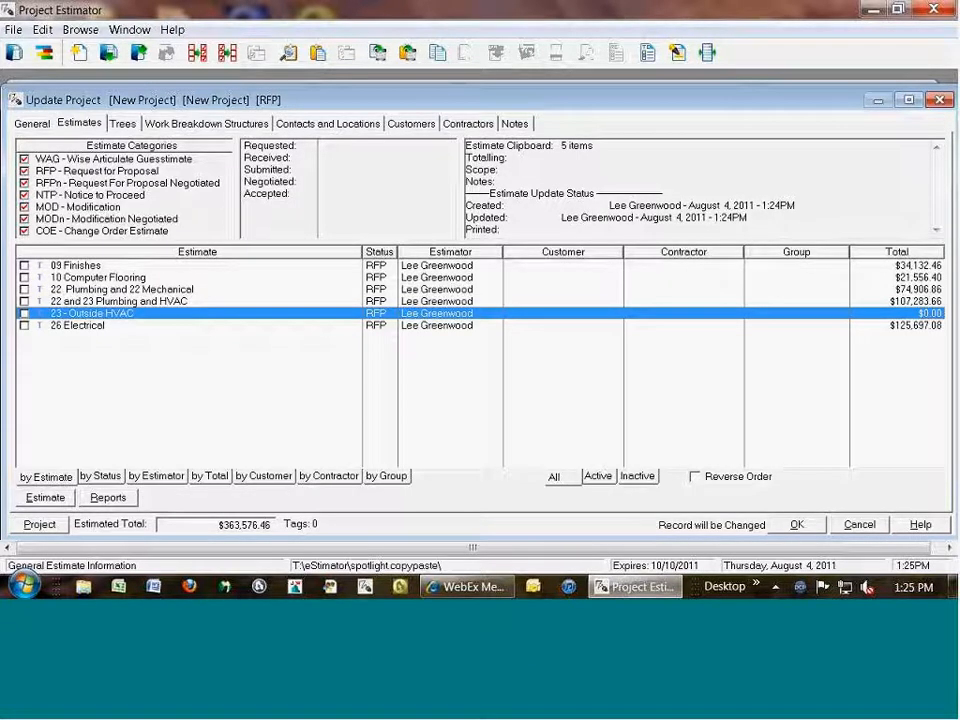
# Save New Project and open the line items of the Install AC Unit estimate in project 090569, Install Air Conditioning Unit
pyautogui.press('Return')
pyautogui.press('Up')
pyautogui.press('Up')
pyautogui.press('Up')
pyautogui.press('Up')
pyautogui.press('Up')
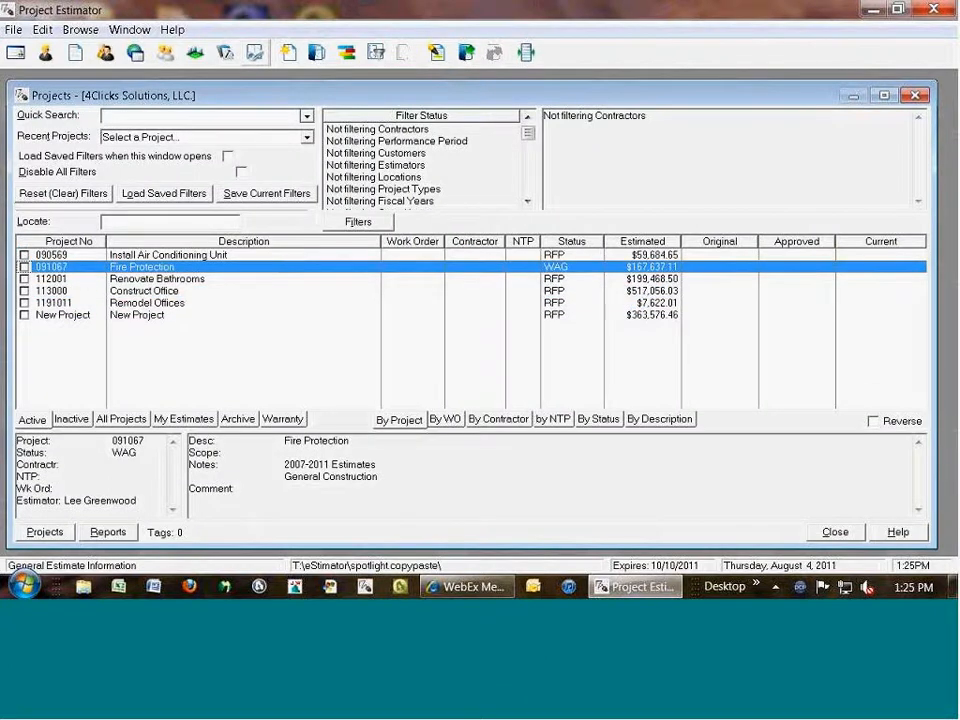
pyautogui.press('Return')
pyautogui.press('Return')
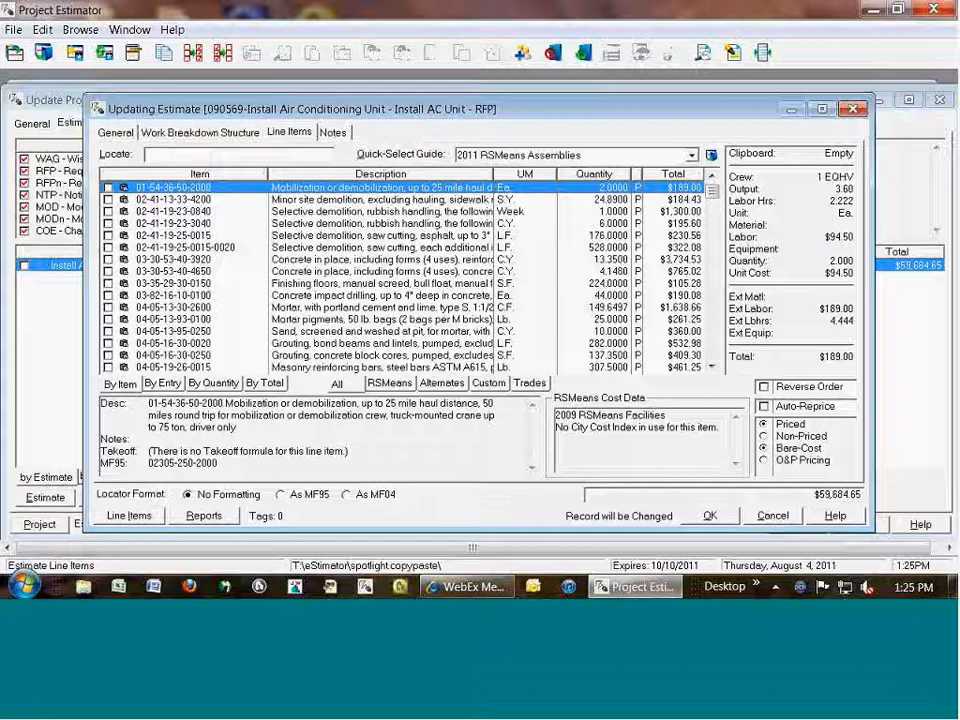
pyautogui.write('23')
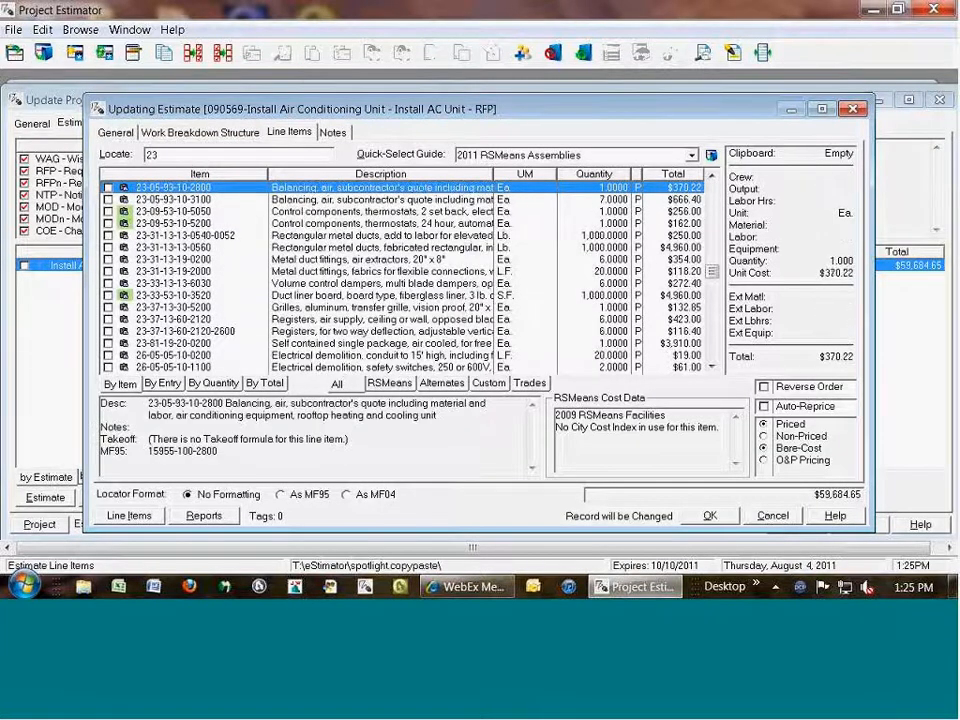
pyautogui.press('space')
pyautogui.press('space')
pyautogui.press('space')
pyautogui.press('space')
pyautogui.press('space')
pyautogui.press('space')
pyautogui.press('space')
pyautogui.press('space')
pyautogui.press('space')
pyautogui.press('space')
pyautogui.press('space')
pyautogui.press('space')
pyautogui.press('space')
pyautogui.press('space')
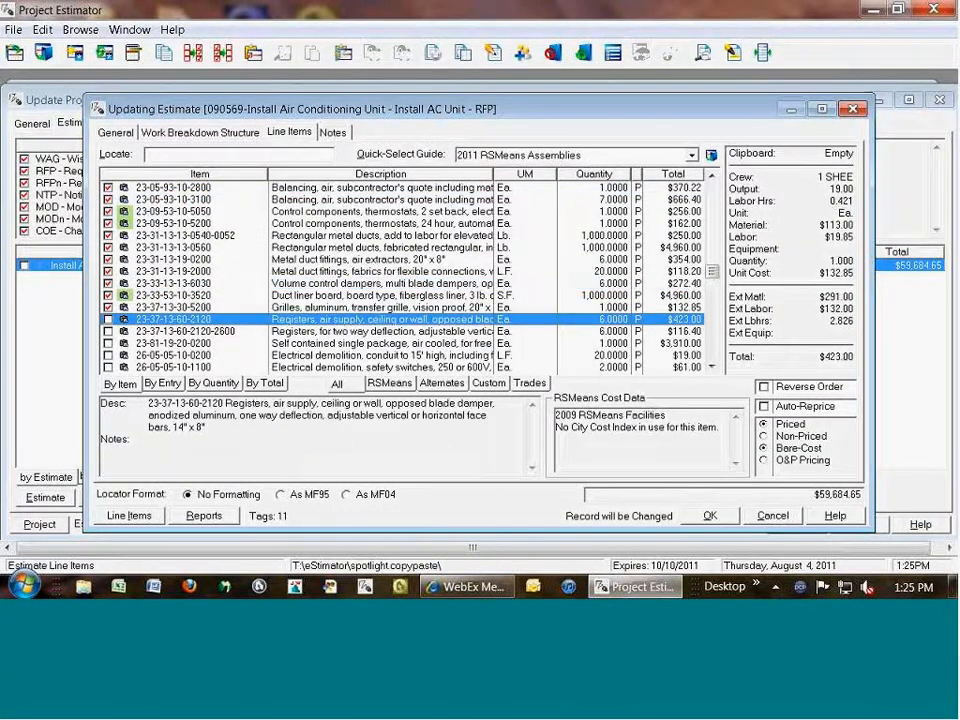
pyautogui.press('Up')
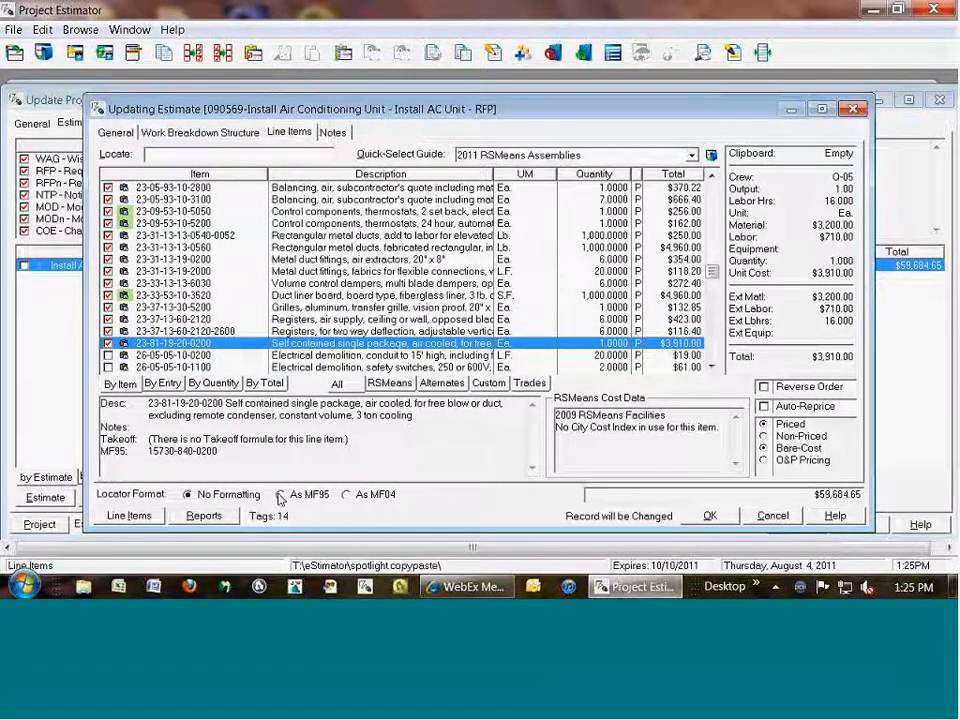
# Copy the tagged division 23 line items to the line item clipboard and open it to review them
pyautogui.click(204, 237)
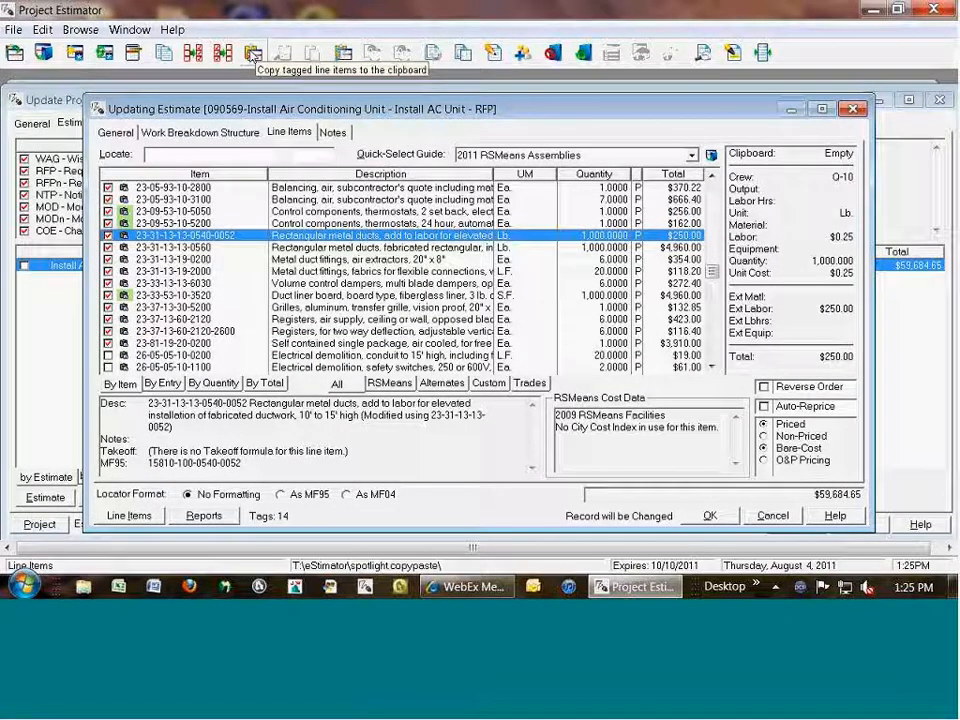
pyautogui.click(253, 53)
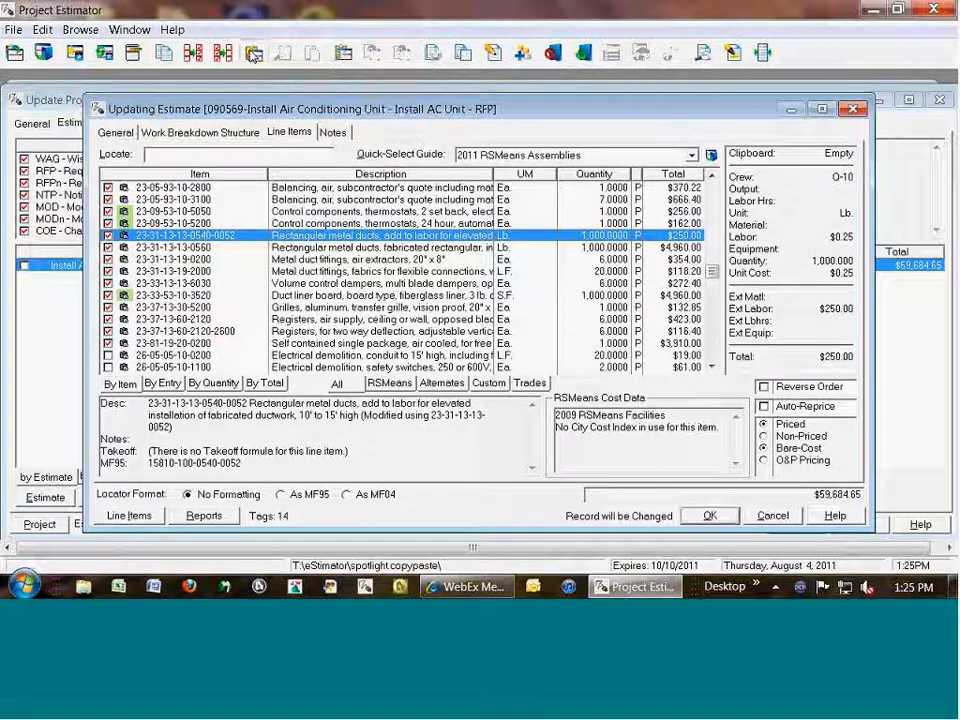
pyautogui.click(838, 158)
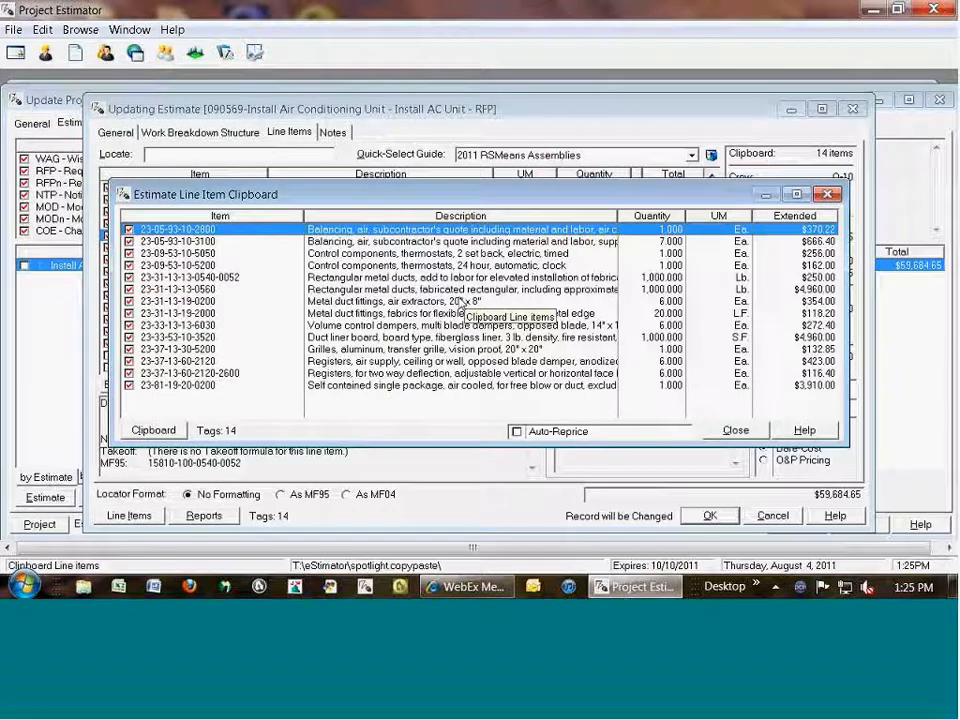
# Close the line item clipboard and save both the Install AC Unit estimate and its project
pyautogui.click(736, 431)
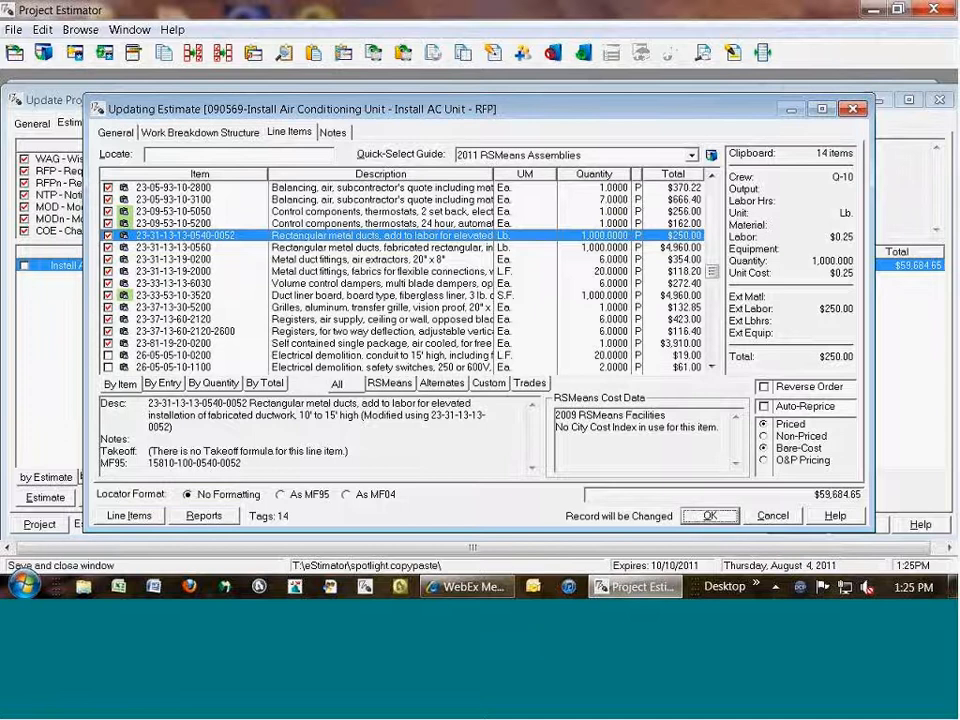
pyautogui.click(709, 515)
pyautogui.click(797, 524)
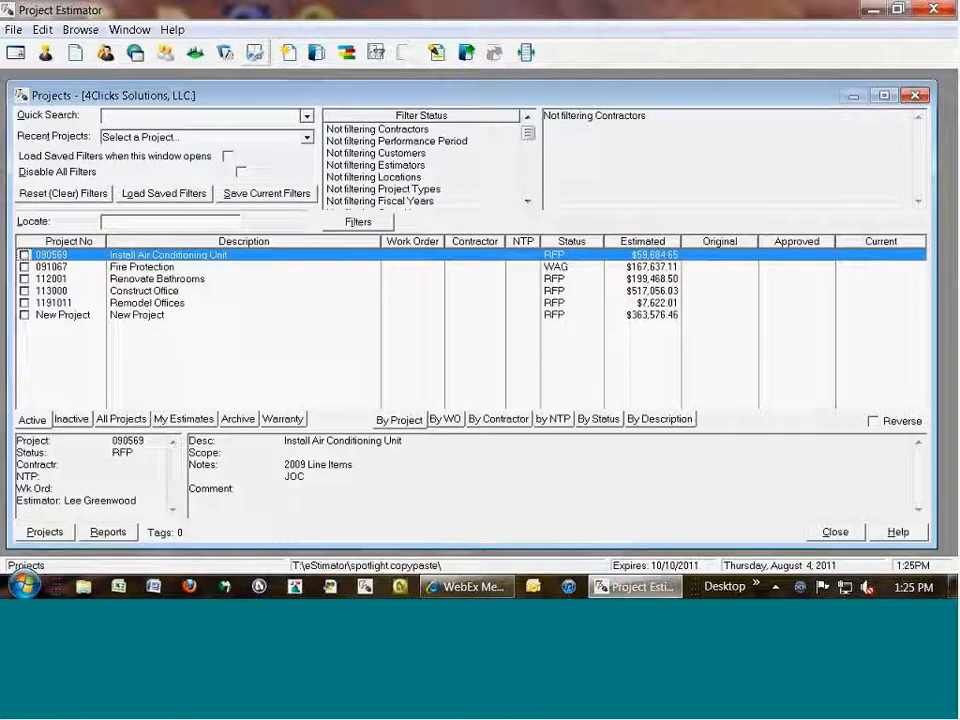
# Open New Project and open the line items of its 23 - Outside HVAC estimate
pyautogui.press('Down')
pyautogui.press('Down')
pyautogui.press('Down')
pyautogui.press('Down')
pyautogui.press('Down')
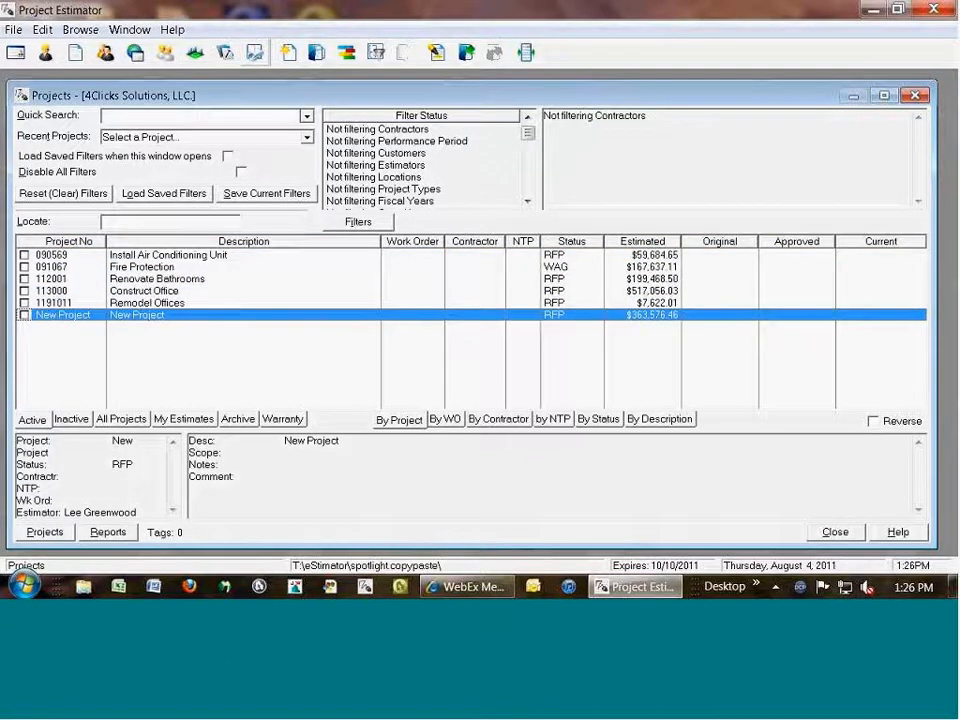
pyautogui.press('Return')
pyautogui.press('Down')
pyautogui.press('Down')
pyautogui.press('Down')
pyautogui.press('Down')
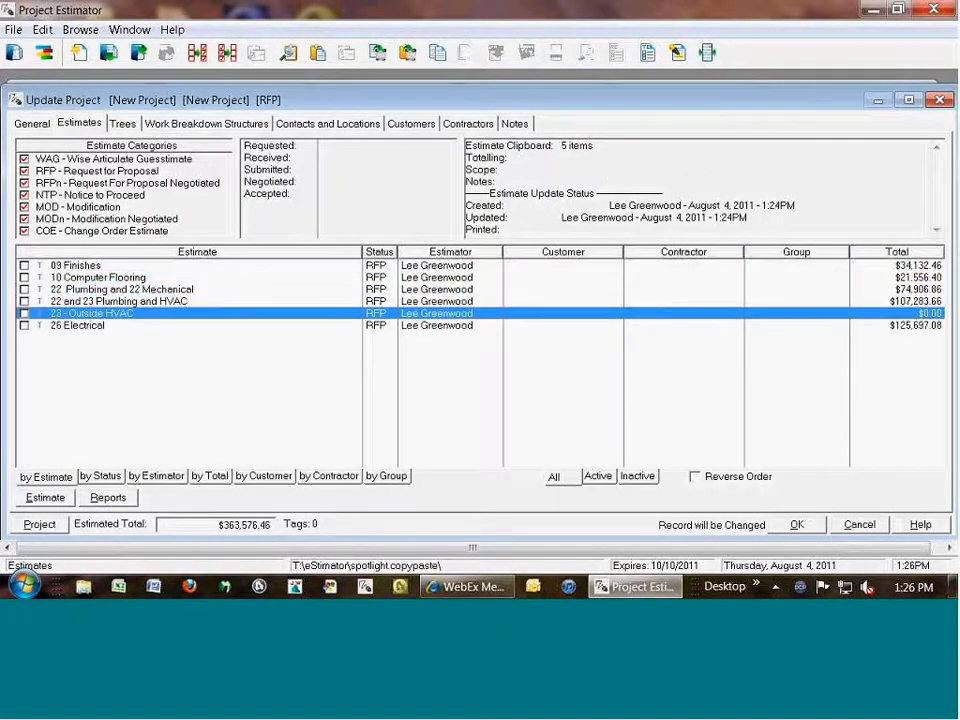
pyautogui.press('Return')
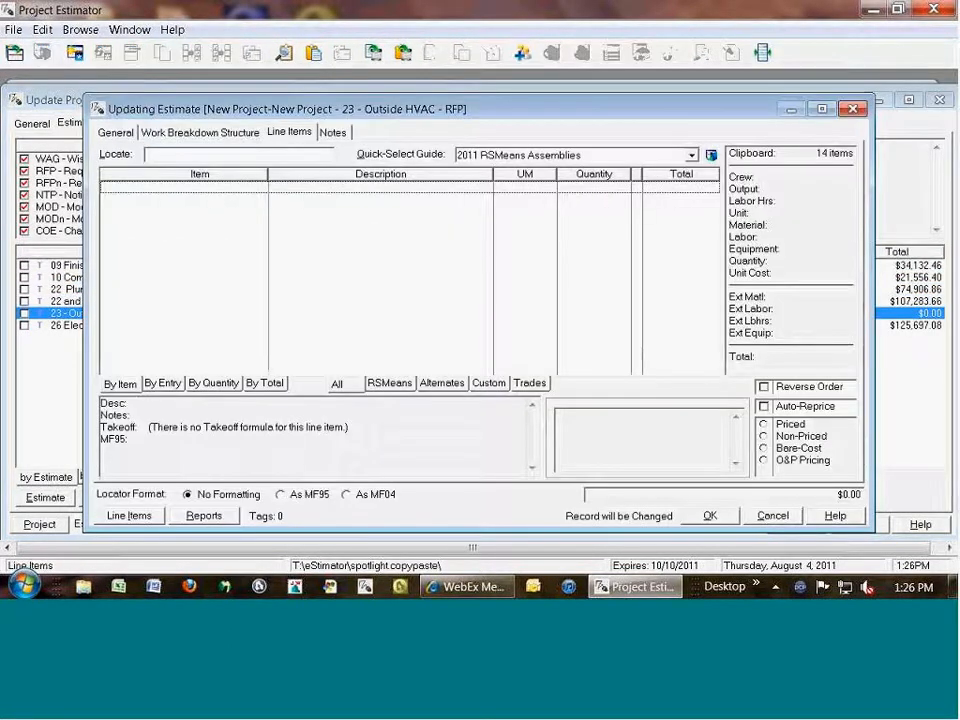
# Open the line item clipboard from the 23 - Outside HVAC estimate to review the copied division 23 items
pyautogui.click(757, 160)
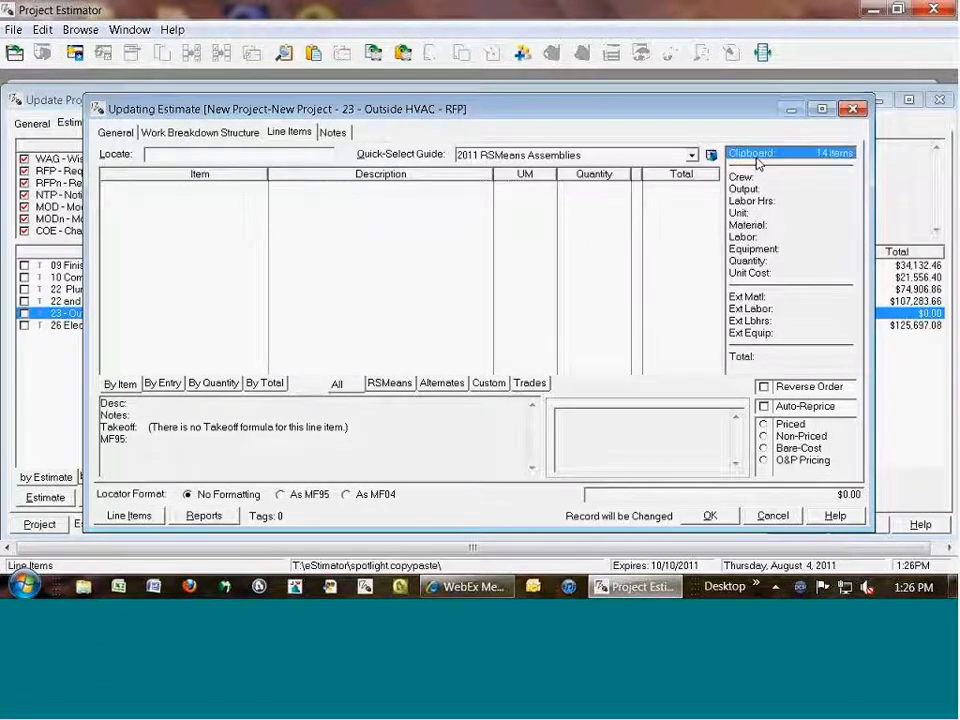
pyautogui.click(833, 192)
pyautogui.click(845, 156)
pyautogui.press('Escape')
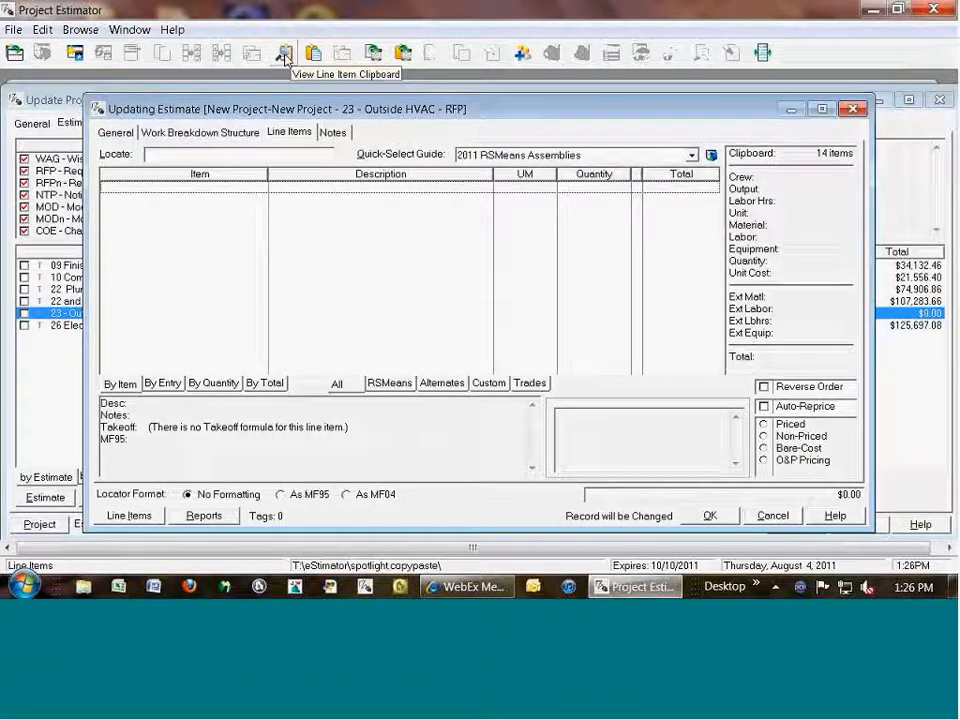
pyautogui.click(285, 55)
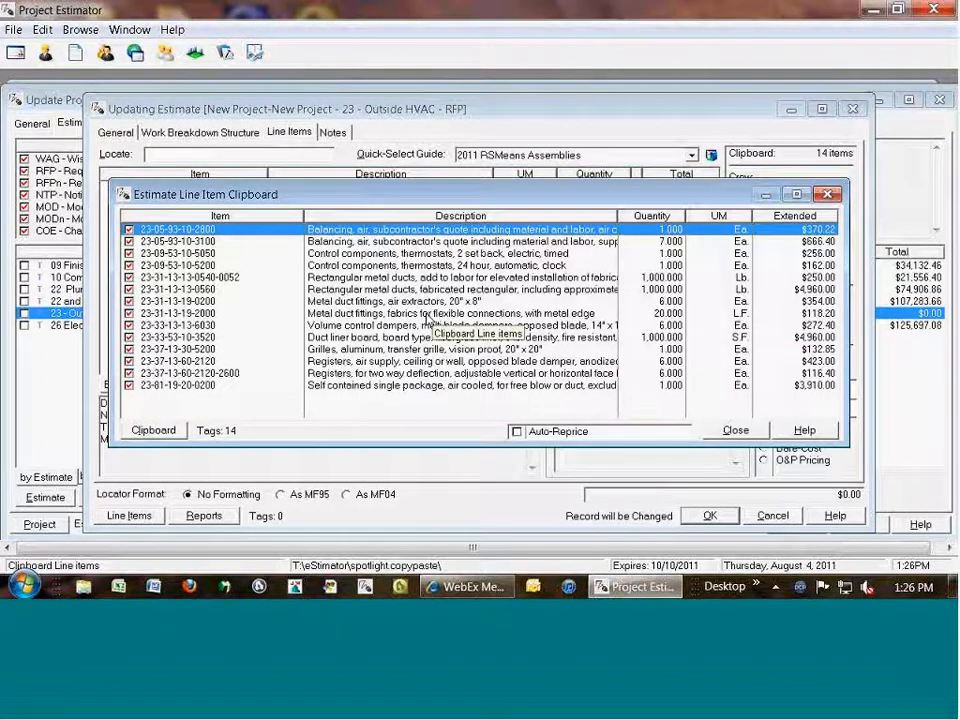
# Untag seven clipboard line items, including both balancing items, and paste the seven still tagged into the 23 - Outside HVAC estimate
pyautogui.press('space')
pyautogui.press('space')
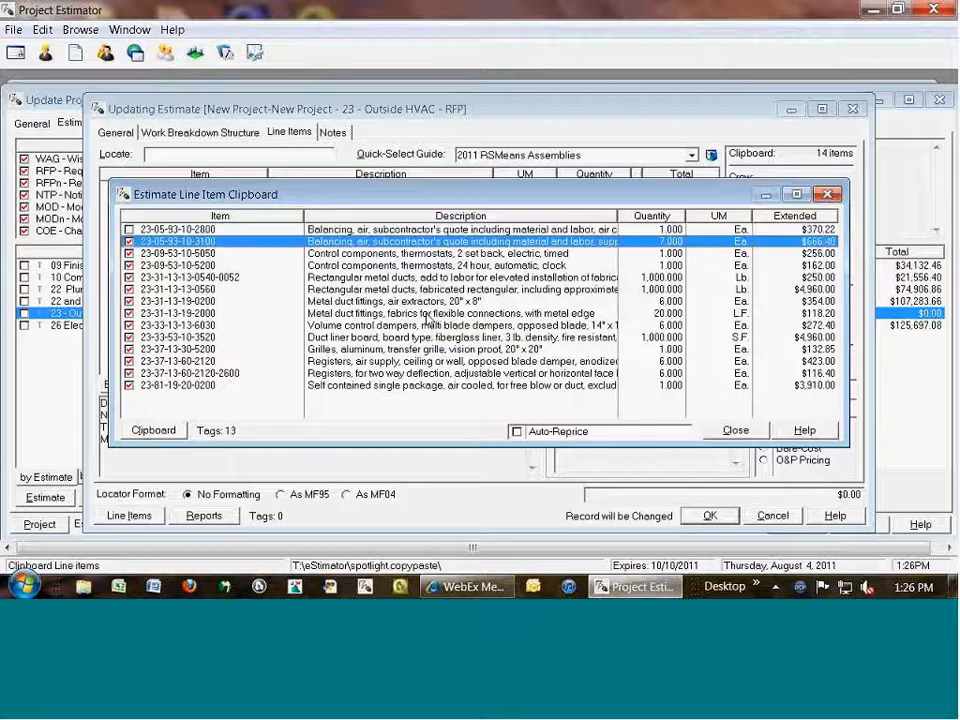
pyautogui.press('Down')
pyautogui.press('Down')
pyautogui.press('space')
pyautogui.press('space')
pyautogui.press('space')
pyautogui.press('Down')
pyautogui.press('Down')
pyautogui.press('space')
pyautogui.press('space')
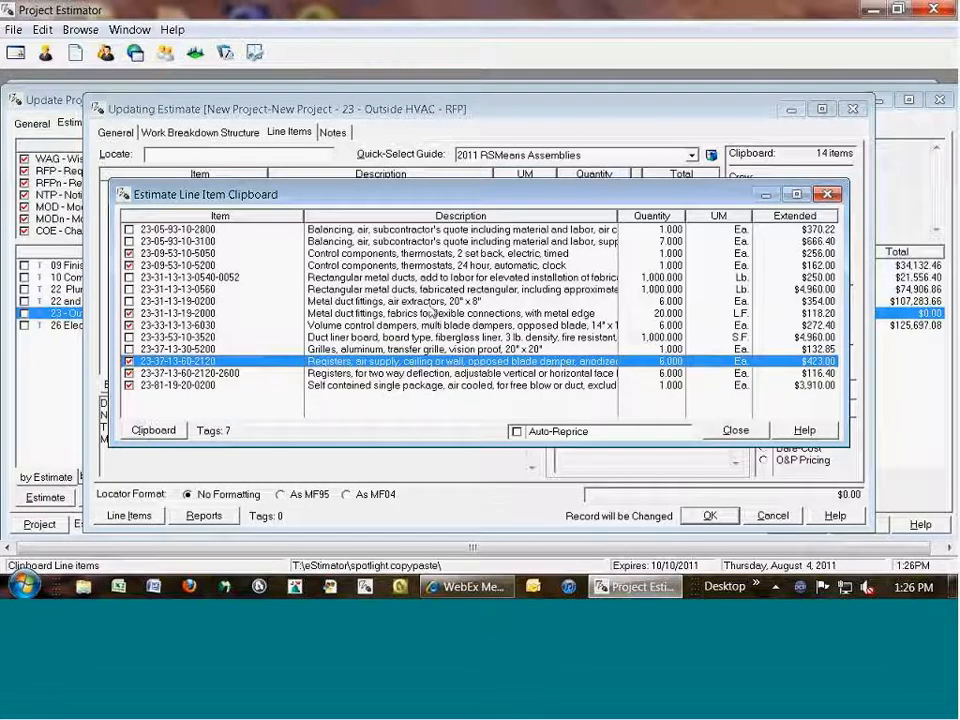
pyautogui.rightClick(222, 266)
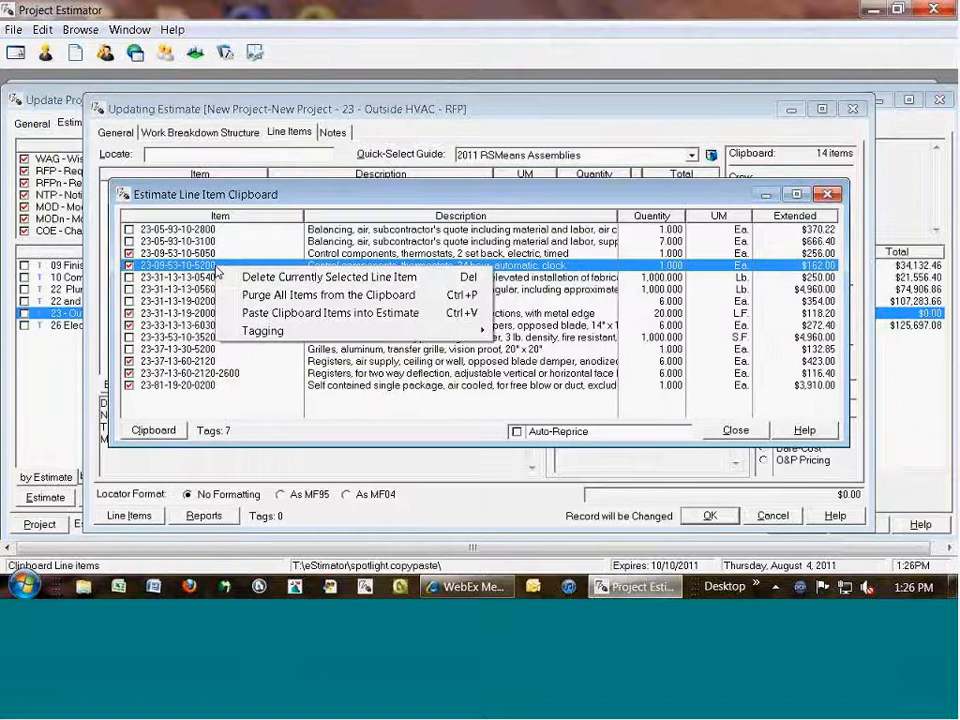
pyautogui.click(358, 314)
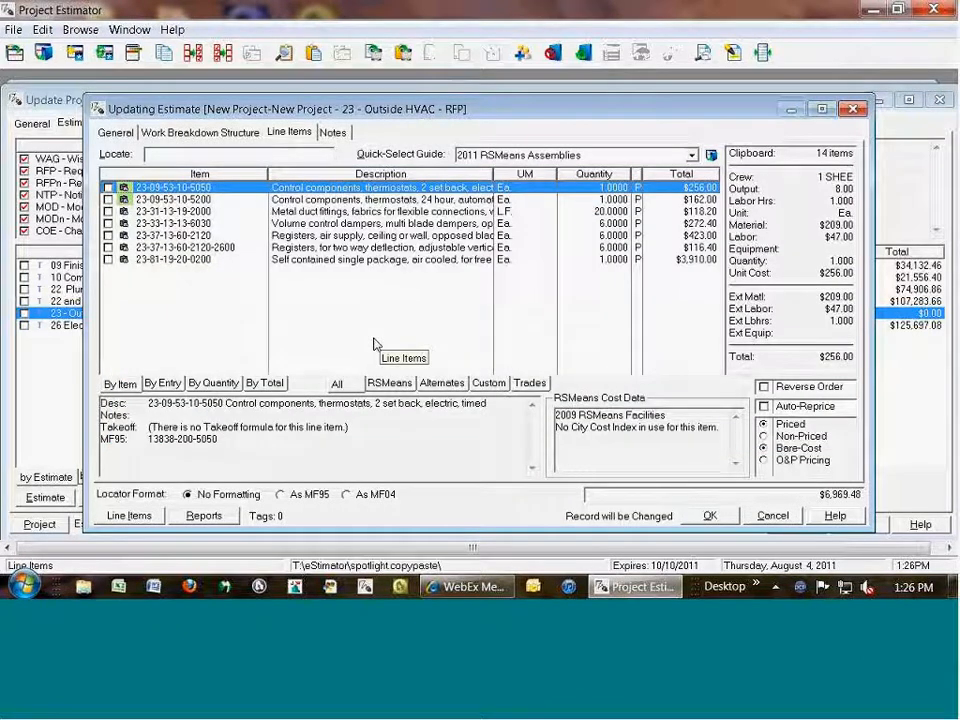
pyautogui.click(750, 154)
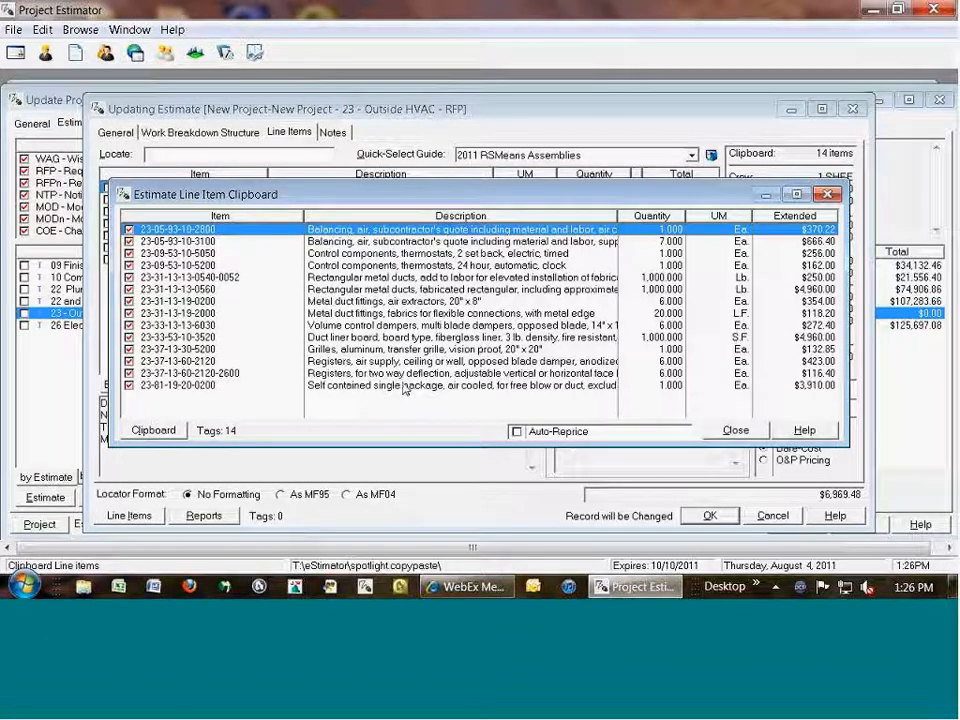
pyautogui.hotkey('ctrl', 'u')
pyautogui.press('Down')
pyautogui.press('Down')
pyautogui.press('Down')
pyautogui.press('space')
pyautogui.press('Up')
pyautogui.press('space')
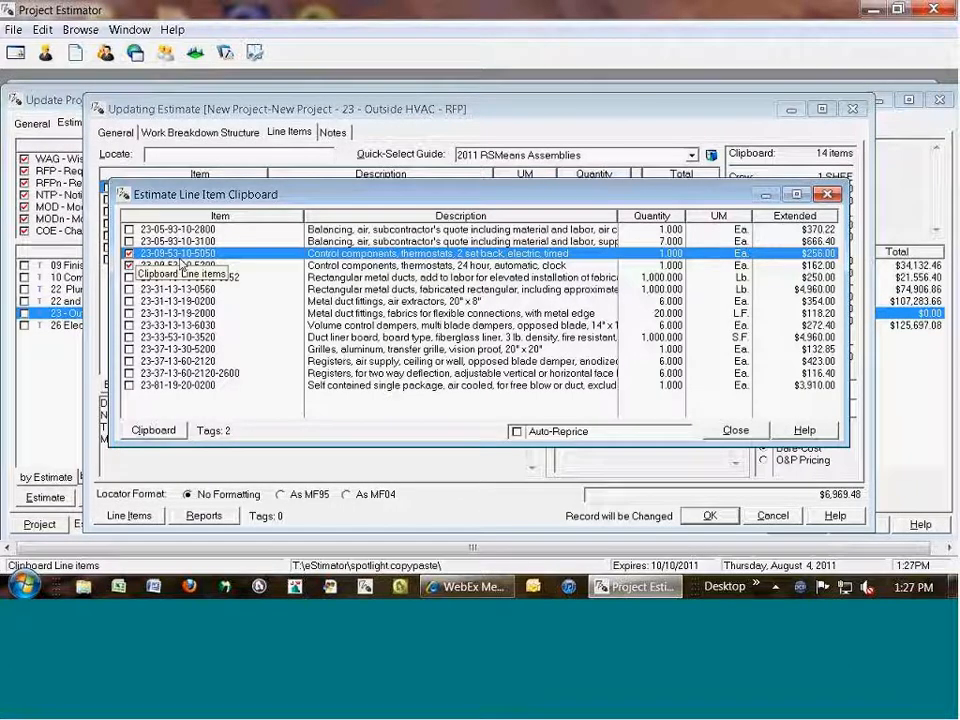
pyautogui.rightClick(196, 262)
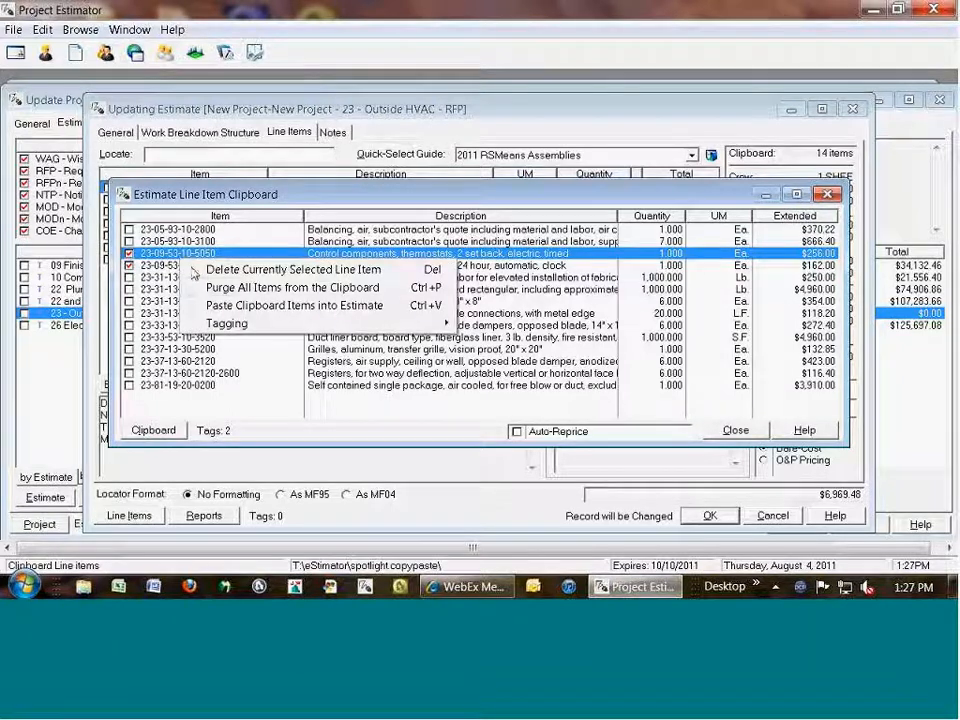
pyautogui.click(317, 306)
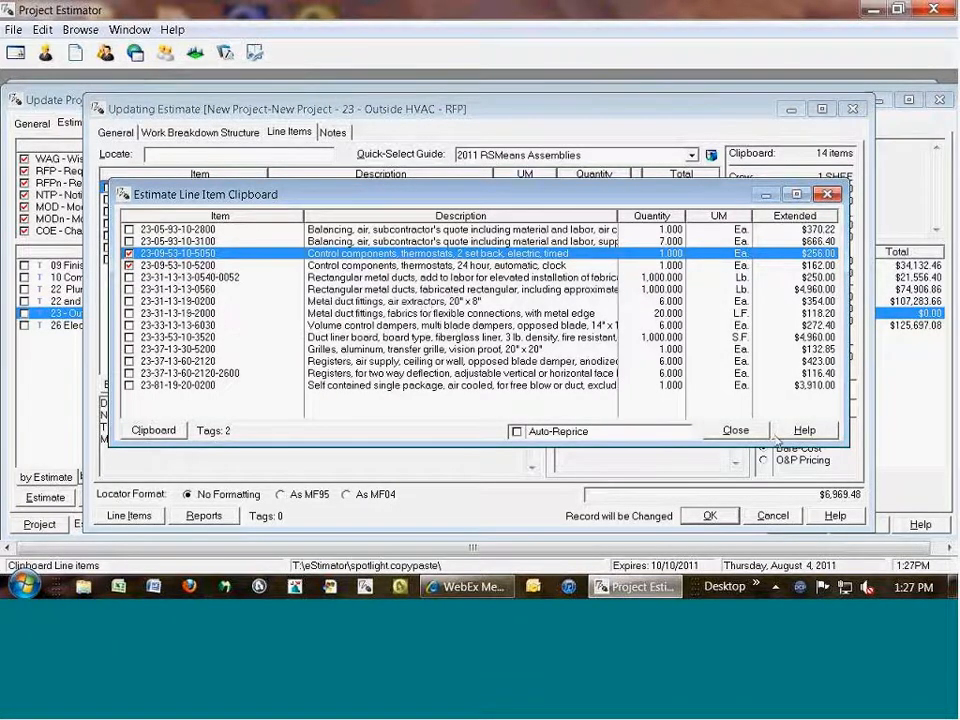
pyautogui.click(736, 430)
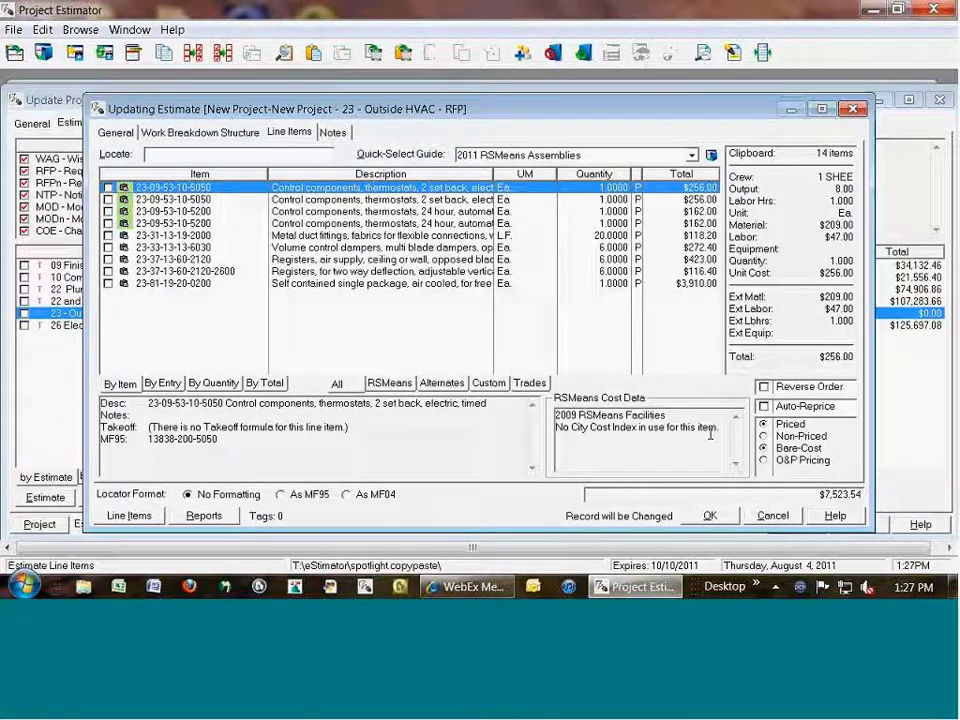
# Tag and delete all line items in the 23 - Outside HVAC estimate
pyautogui.hotkey('ctrl', 'a')
pyautogui.press('Delete')
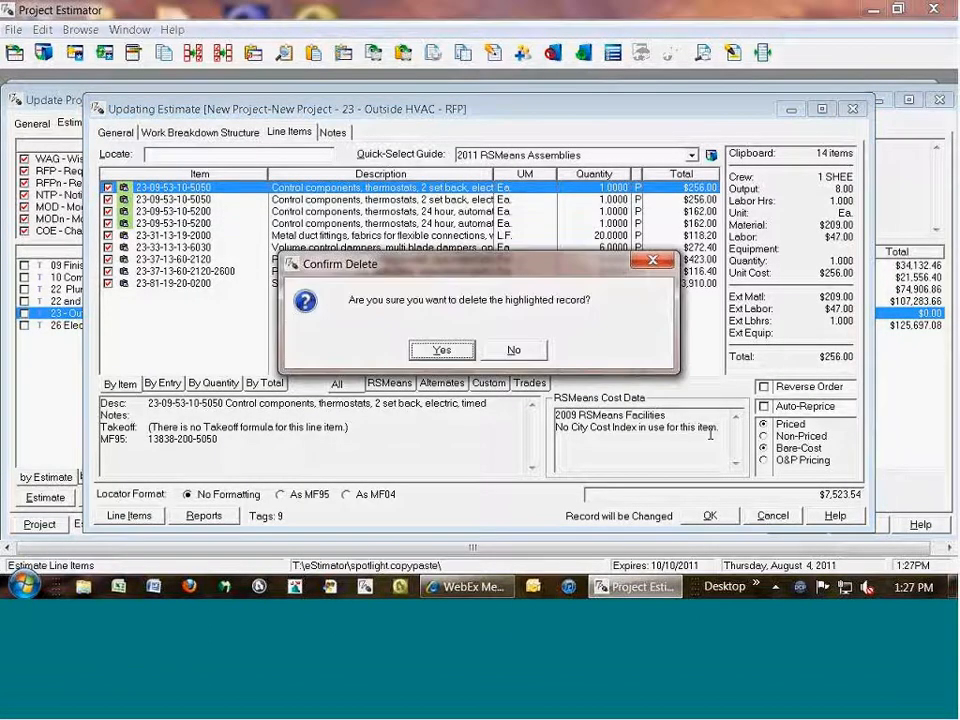
pyautogui.press('Return')
pyautogui.press('Delete')
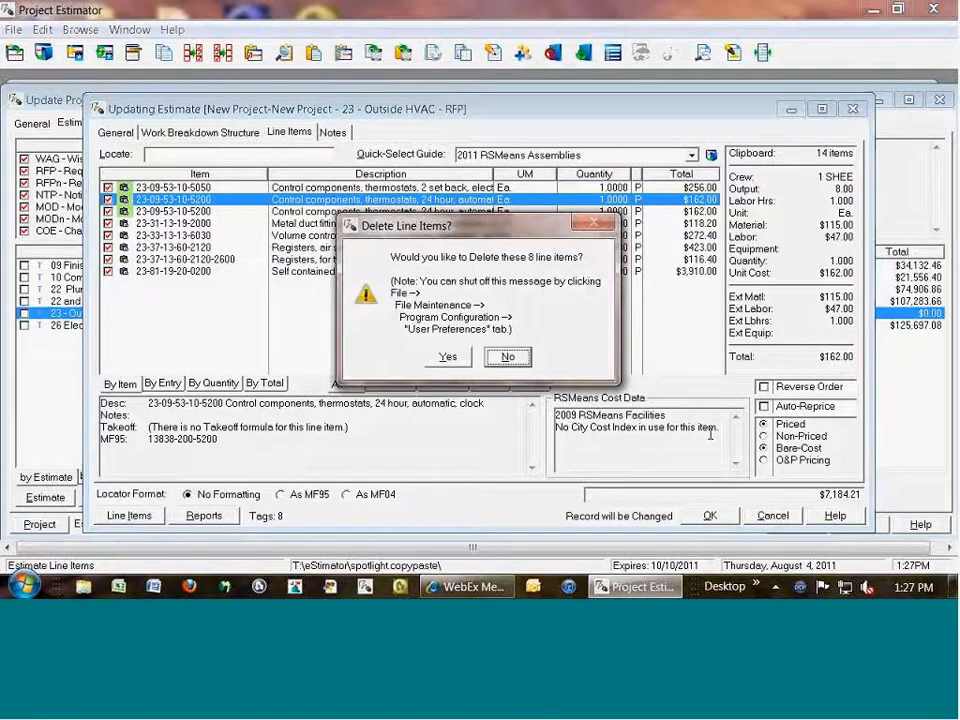
pyautogui.press('Return')
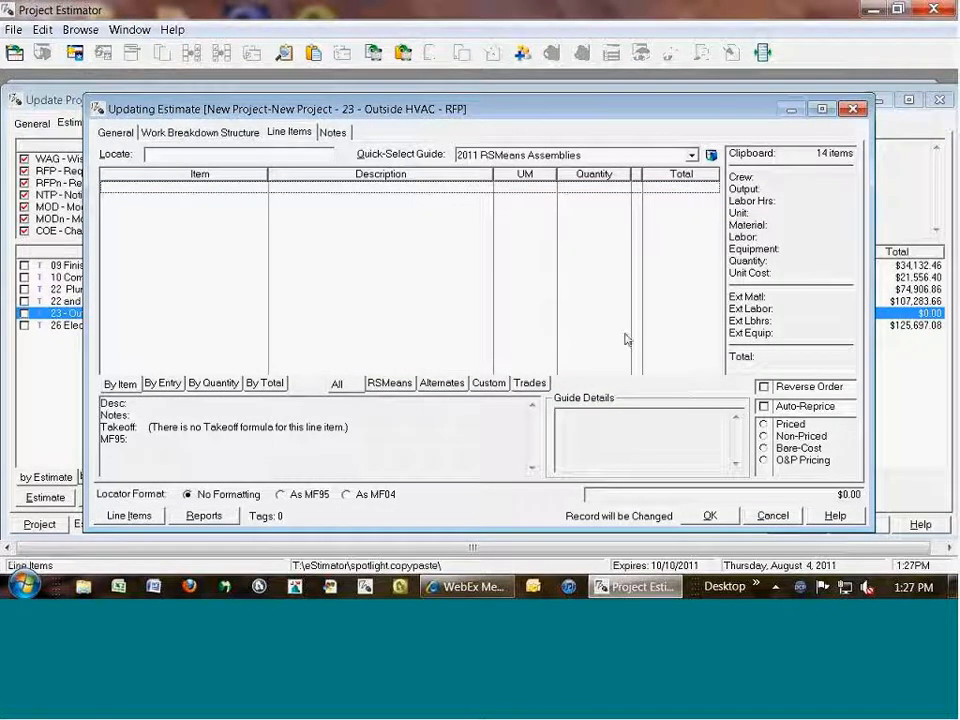
# Paste all 14 clipboard line items into the 23 - Outside HVAC estimate and purge the clipboard
pyautogui.click(403, 57)
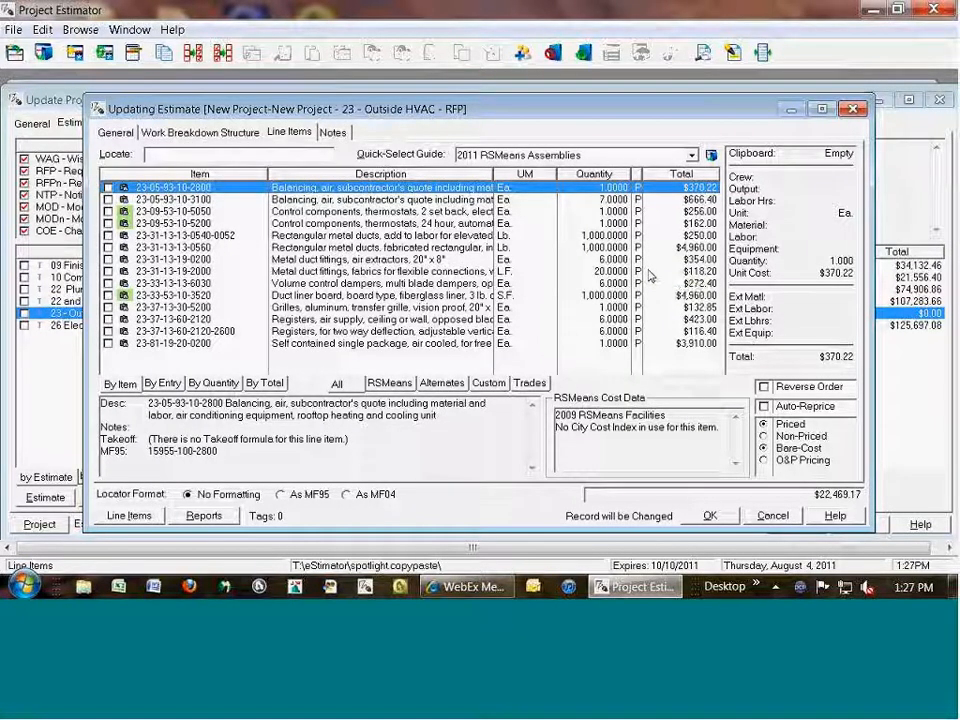
pyautogui.press('Down')
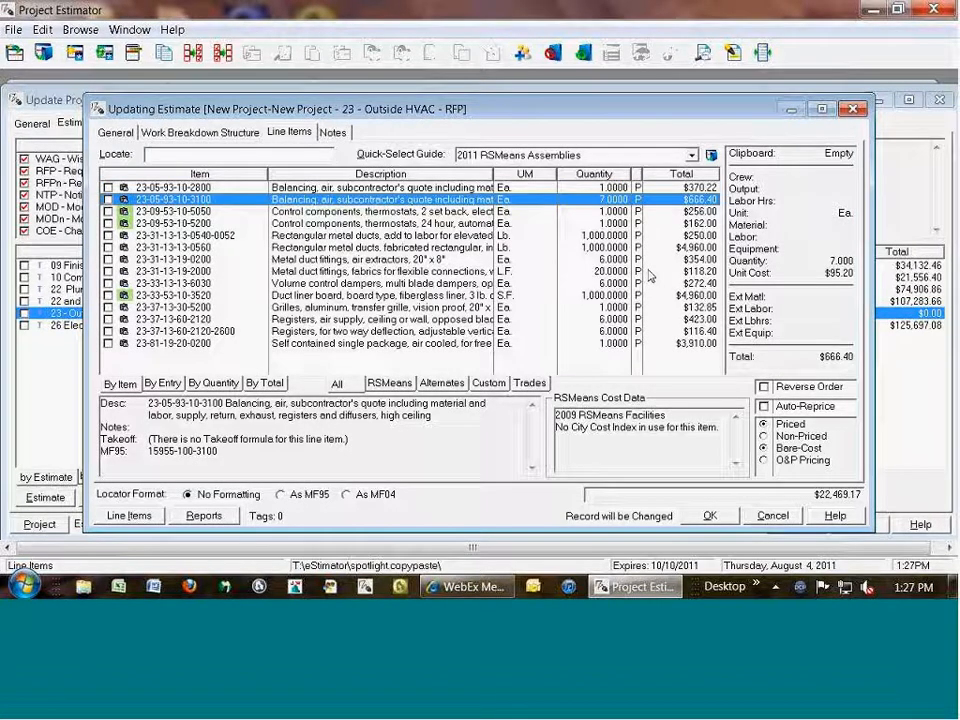
pyautogui.press('End')
pyautogui.press('Delete')
pyautogui.press('Return')
pyautogui.press('Delete')
pyautogui.press('Return')
pyautogui.press('Delete')
pyautogui.press('Return')
pyautogui.press('Delete')
pyautogui.press('Return')
pyautogui.press('Delete')
pyautogui.press('Return')
pyautogui.press('Delete')
pyautogui.press('Return')
pyautogui.press('Delete')
pyautogui.press('Return')
pyautogui.press('Delete')
pyautogui.press('Return')
pyautogui.press('Delete')
pyautogui.press('Return')
pyautogui.press('Delete')
pyautogui.press('Return')
pyautogui.press('Delete')
pyautogui.press('Return')
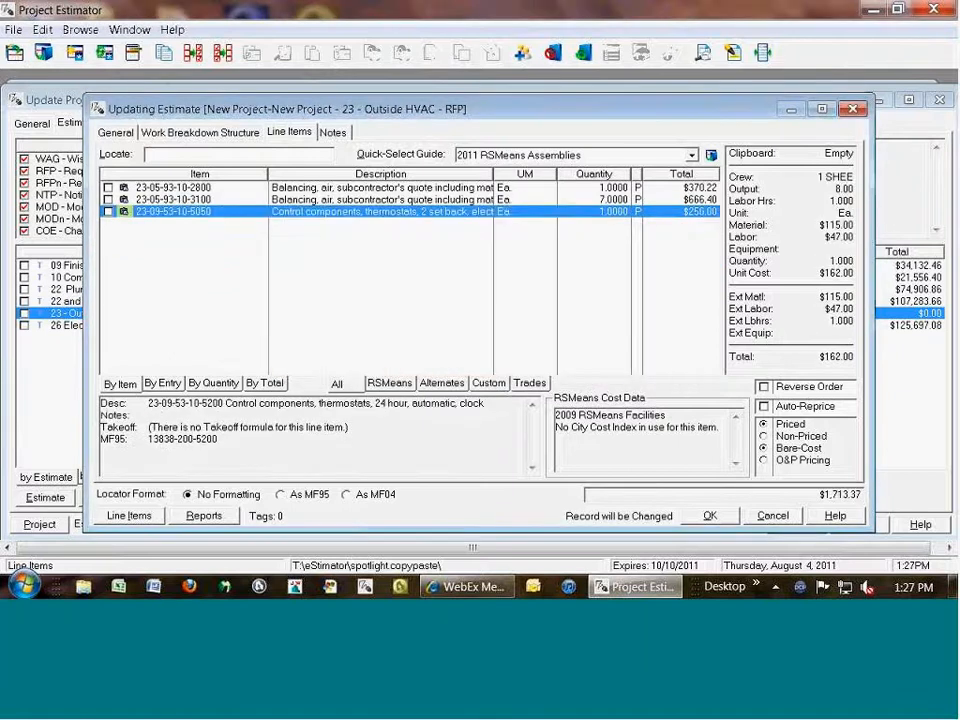
pyautogui.press('Delete')
pyautogui.press('Return')
pyautogui.press('Delete')
pyautogui.press('Return')
pyautogui.press('Return')
pyautogui.press('Escape')
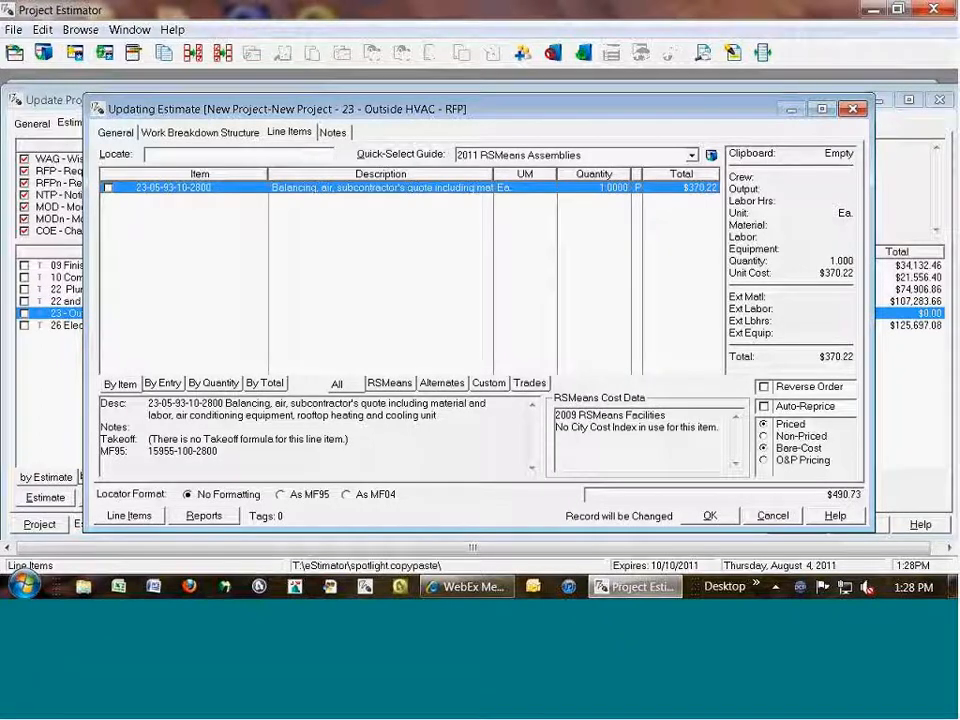
pyautogui.press('Return')
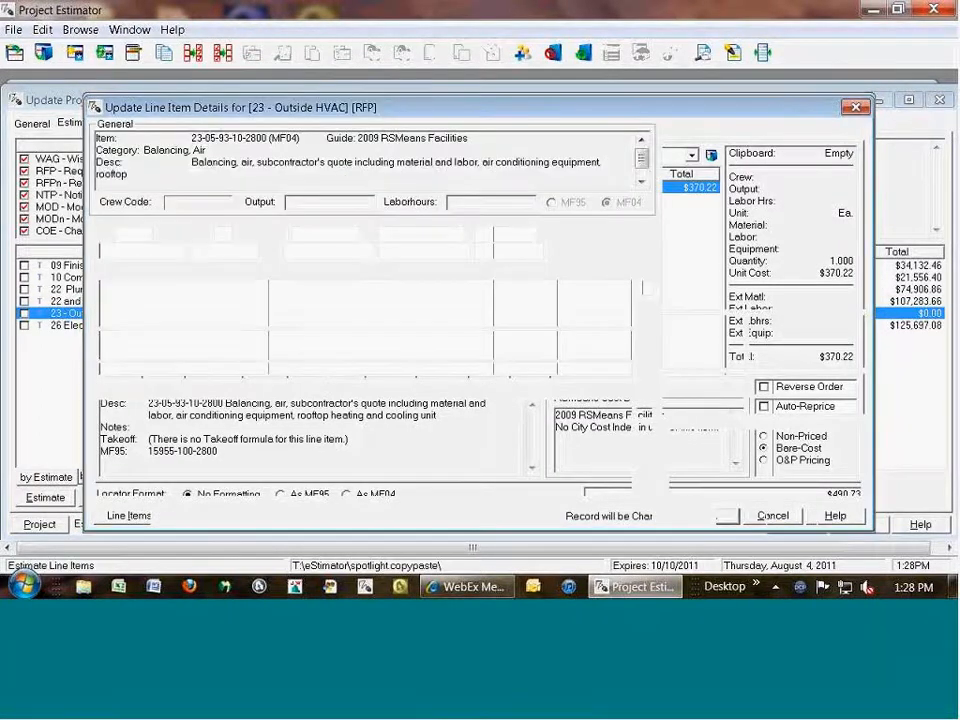
pyautogui.click(231, 464)
pyautogui.write('No')
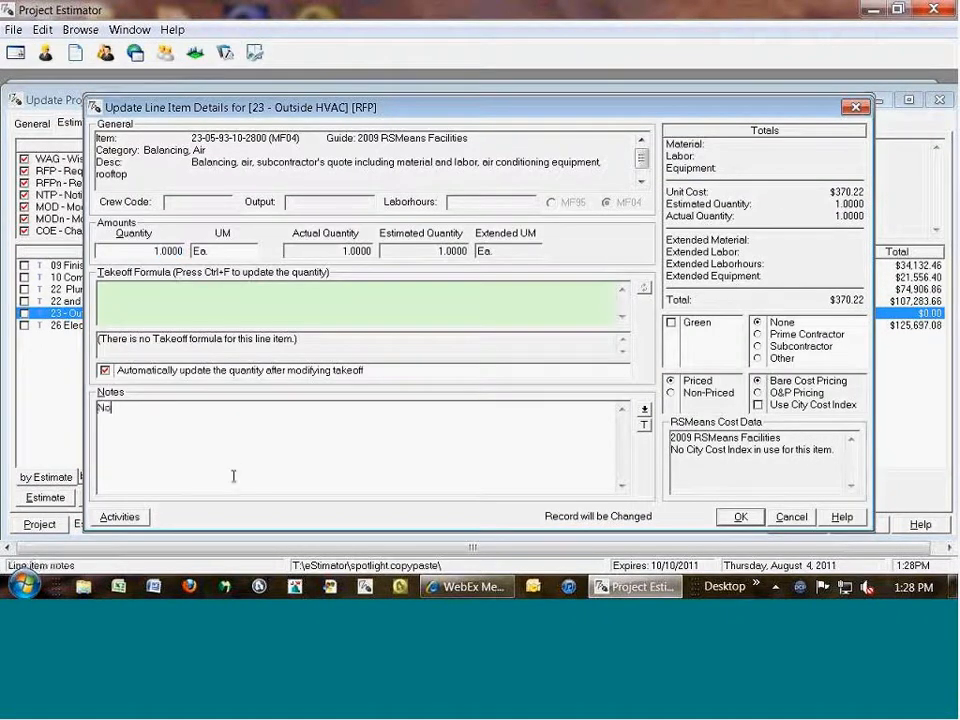
pyautogui.write('rth side')
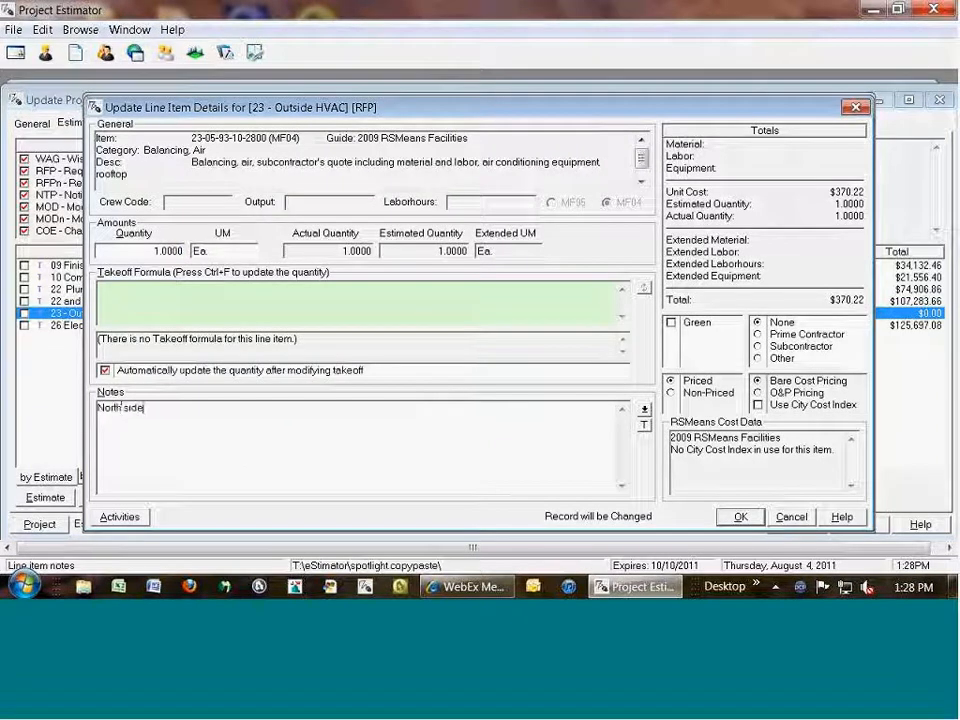
pyautogui.write(' of the building')
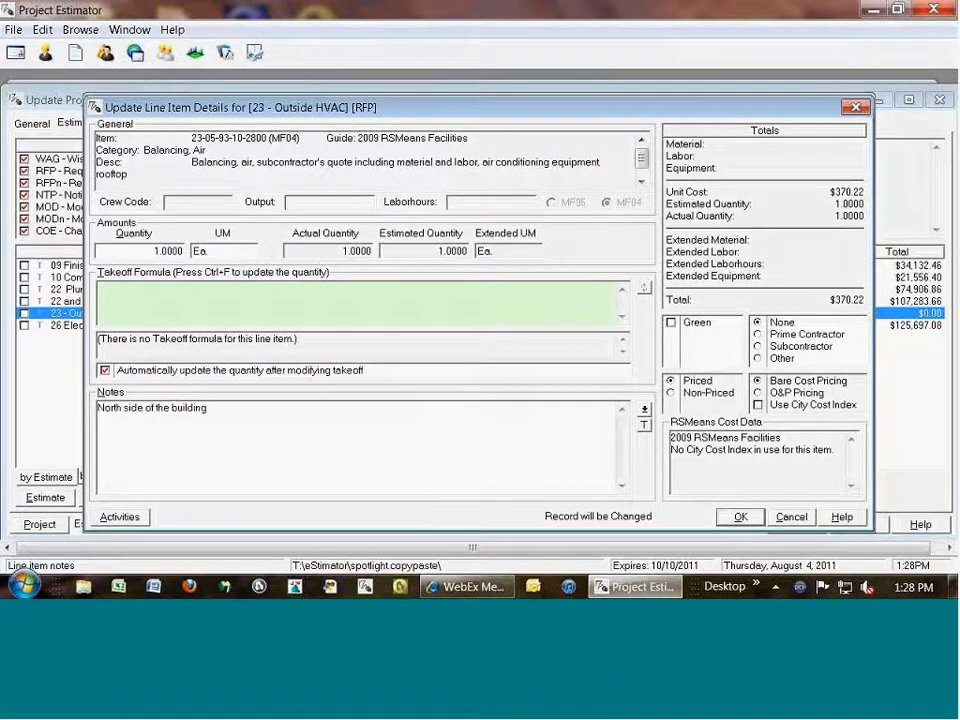
pyautogui.press('Return')
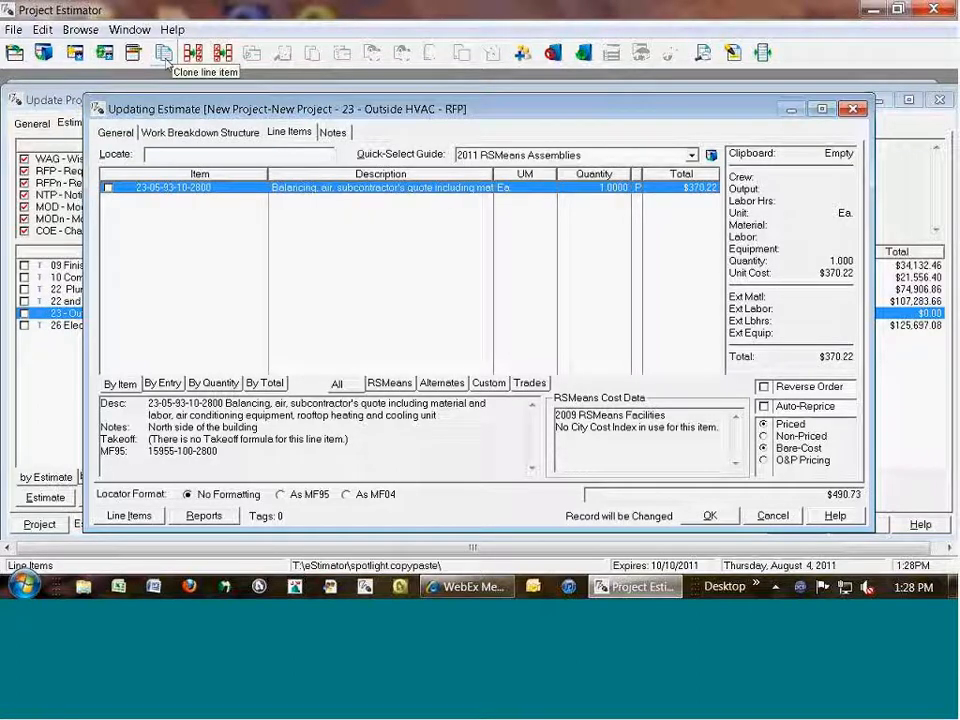
pyautogui.rightClick(202, 186)
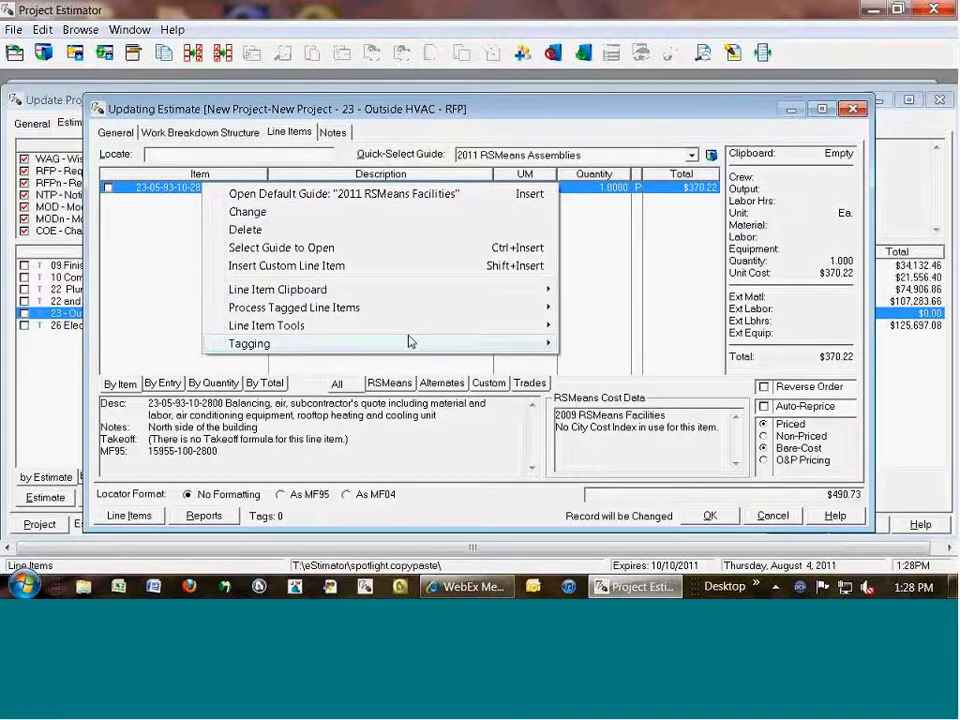
pyautogui.moveTo(392, 328)
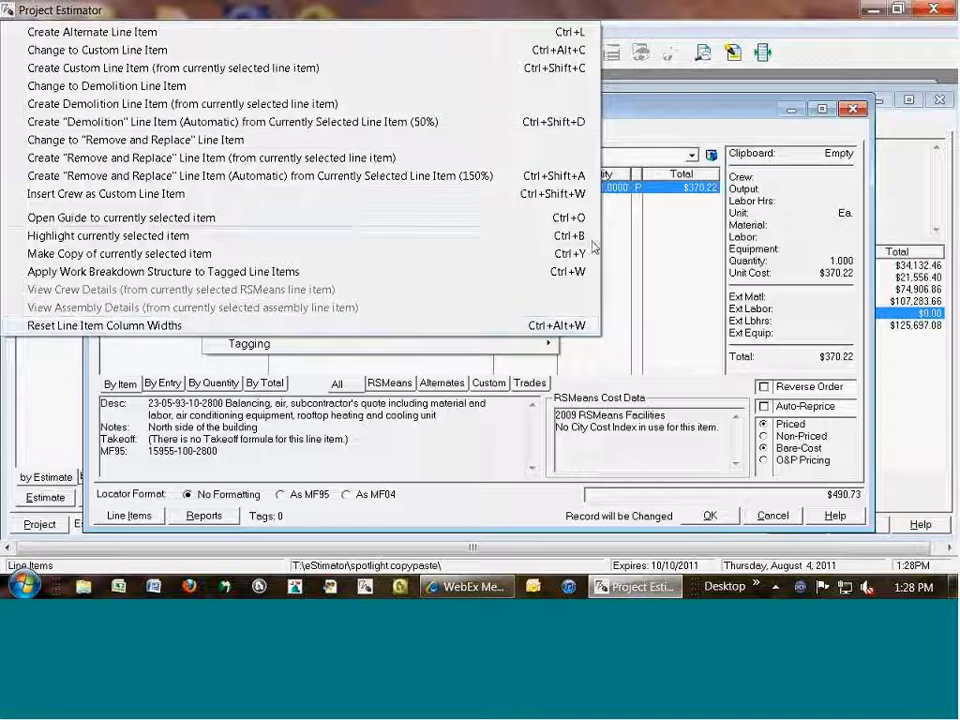
pyautogui.click(677, 249)
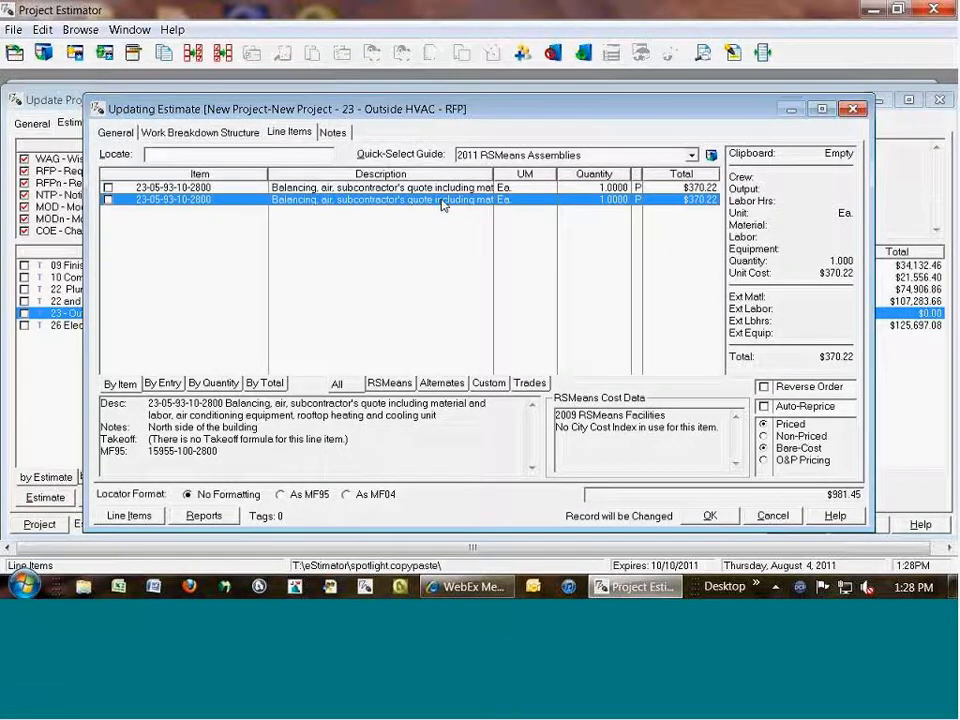
# Change the copied line item's note to "East side of the building" and compare the notes of both items
pyautogui.doubleClick(443, 204)
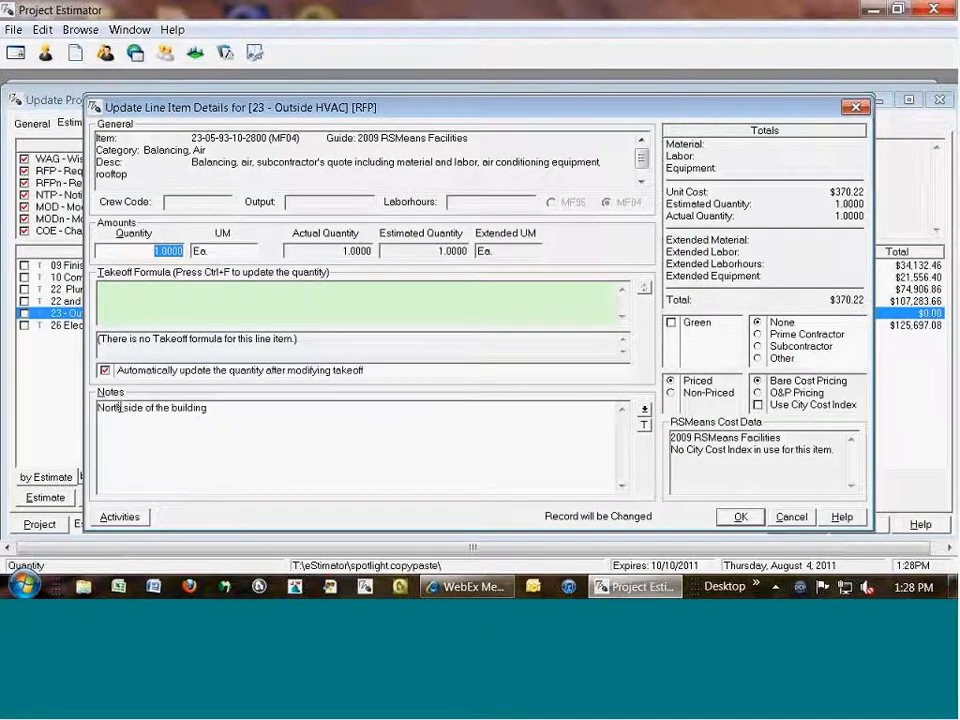
pyautogui.write('East')
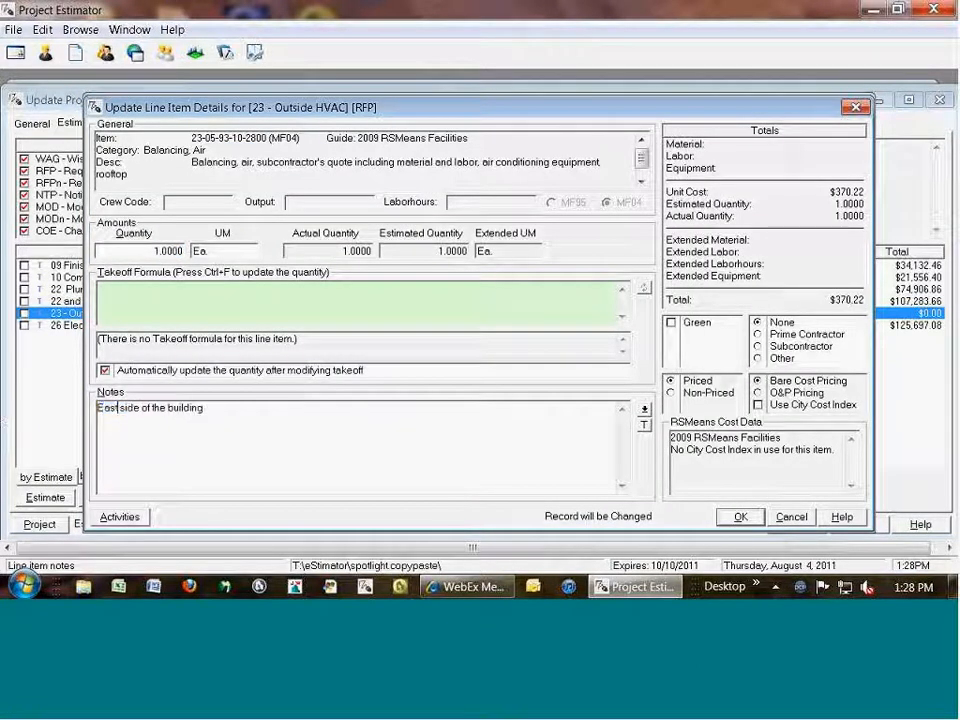
pyautogui.press('Return')
pyautogui.press('Up')
pyautogui.press('Down')
pyautogui.press('Up')
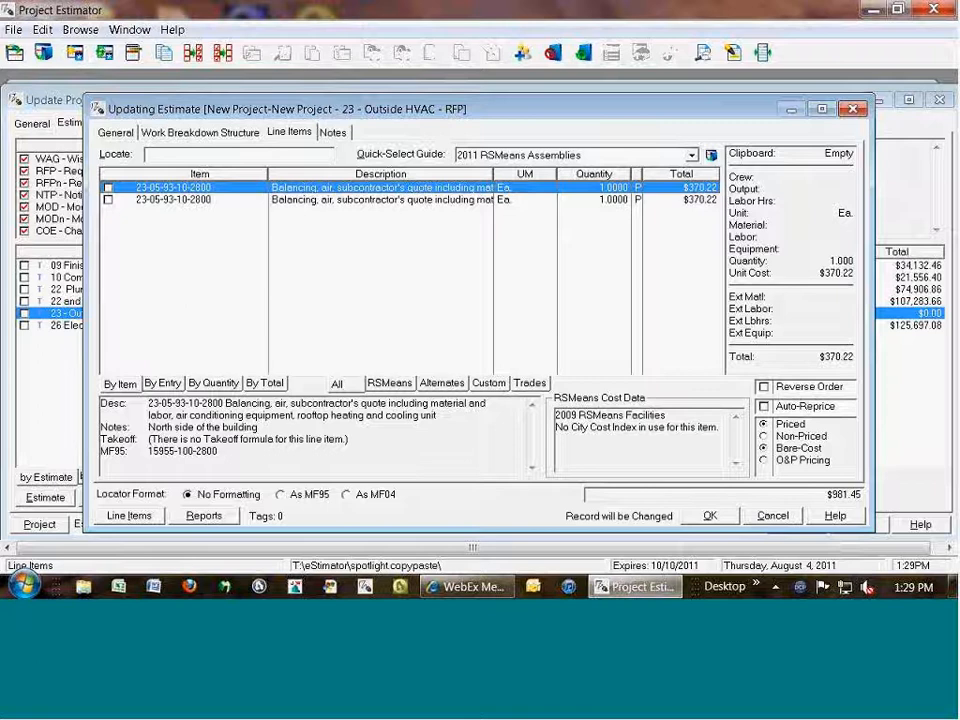
# Save the 23 - Outside HVAC estimate and select the 22 and 23 Plumbing and HVAC estimate in New Project
pyautogui.click(710, 516)
pyautogui.click(125, 278)
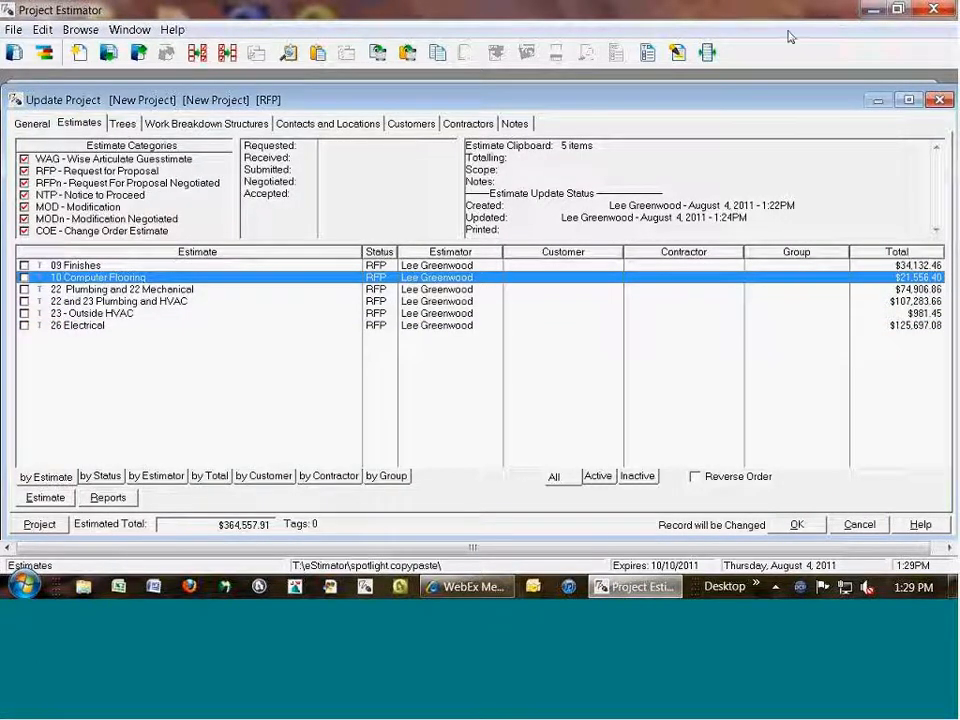
pyautogui.click(140, 301)
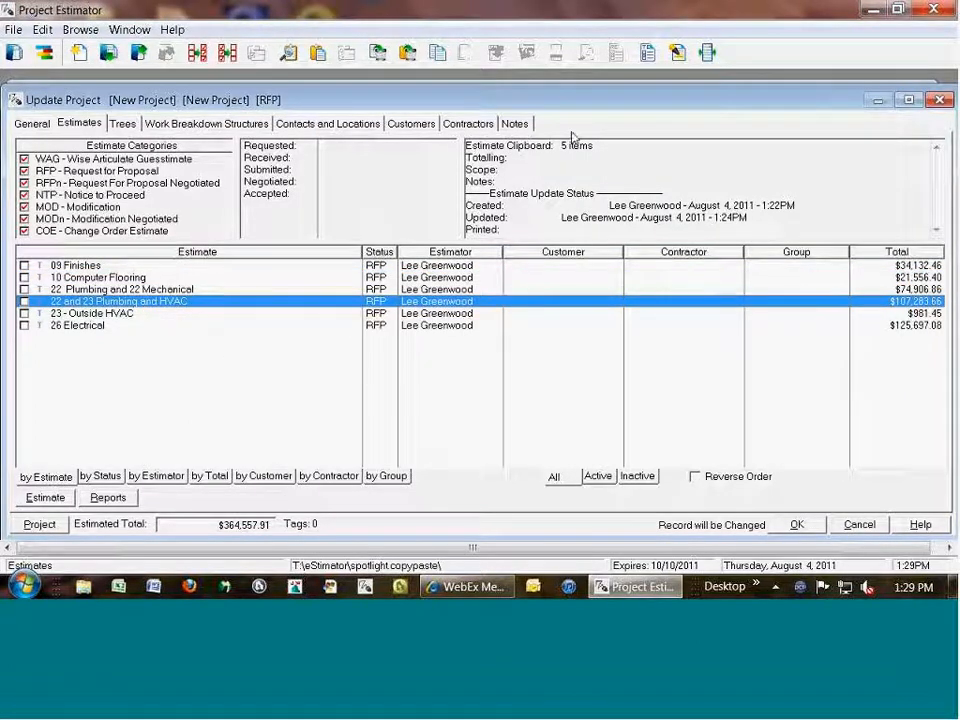
# Paste all tagged clipboard estimates into New Project merged as one estimate, skipping the repricing guide selection
pyautogui.doubleClick(434, 146)
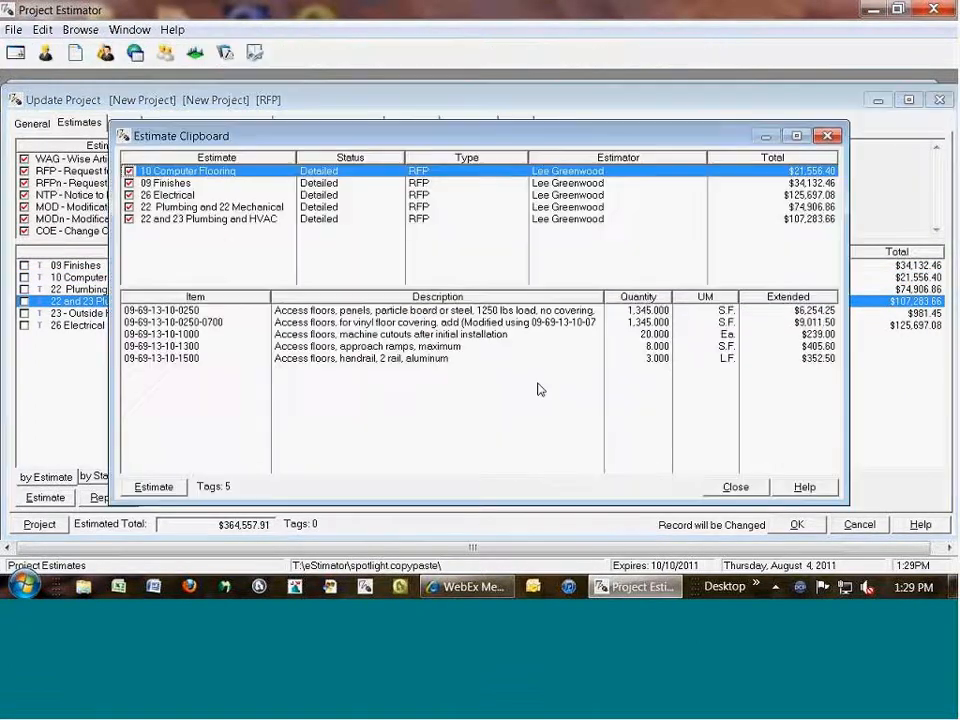
pyautogui.rightClick(263, 194)
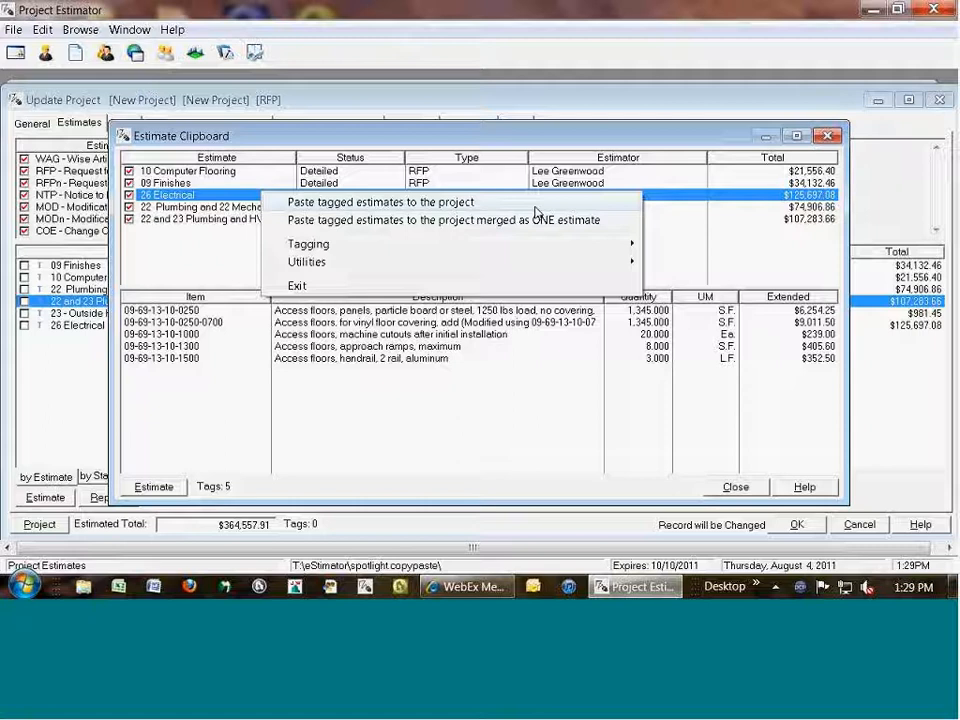
pyautogui.click(546, 224)
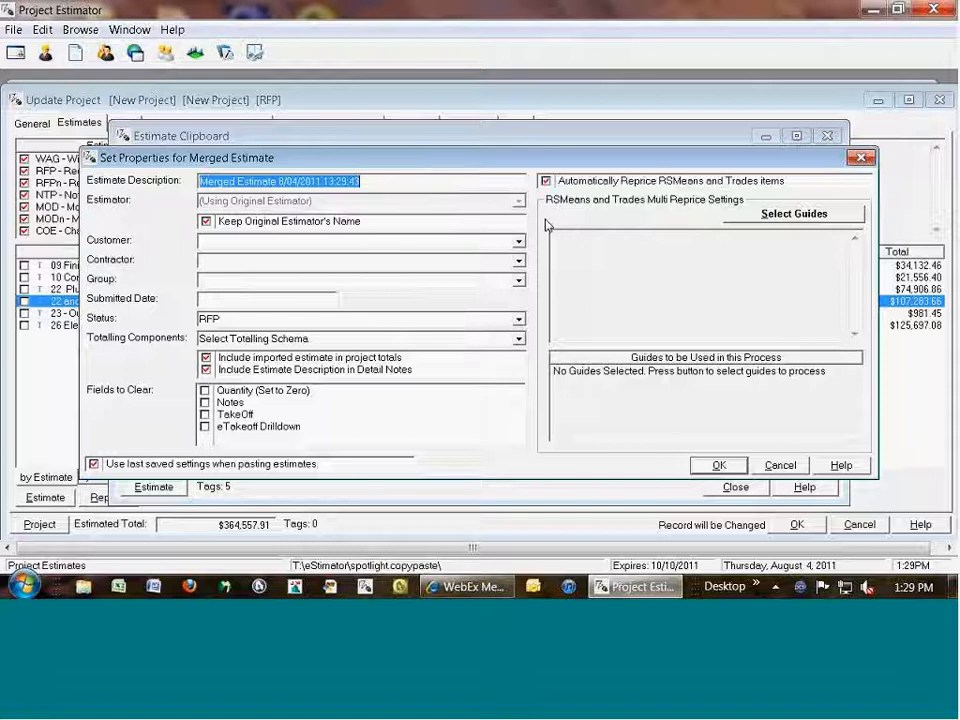
pyautogui.press('Return')
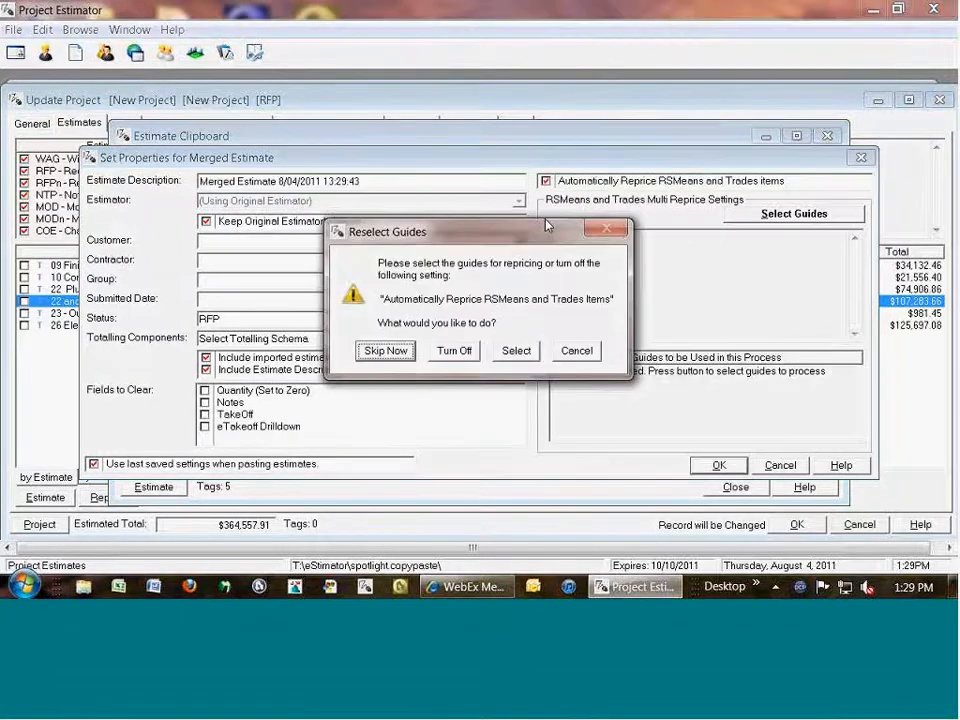
pyautogui.press('Return')
pyautogui.press('Return')
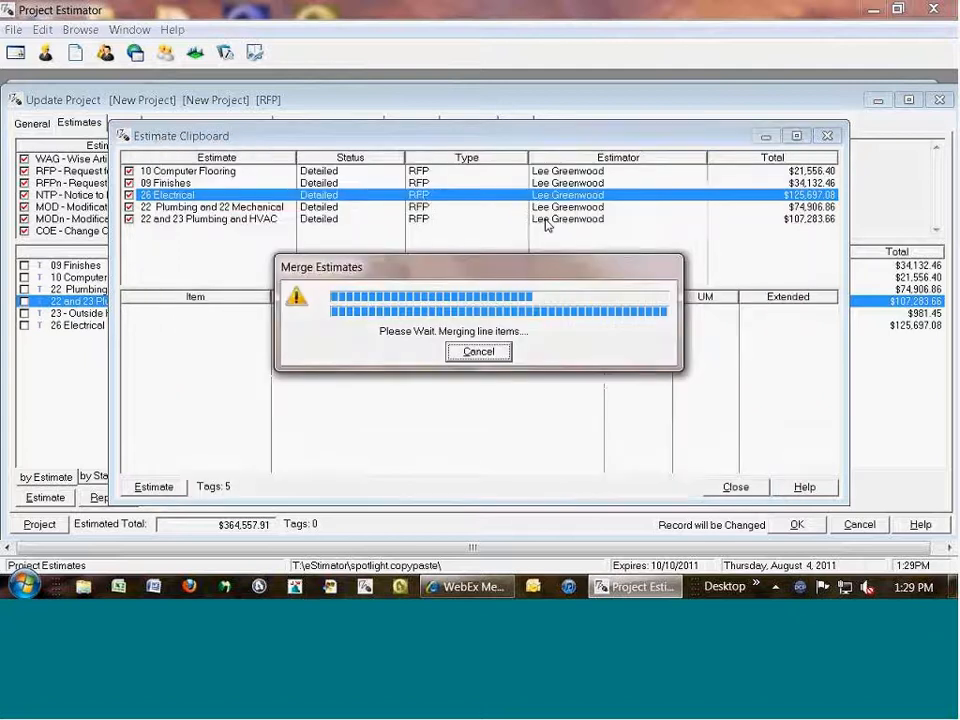
pyautogui.press('Return')
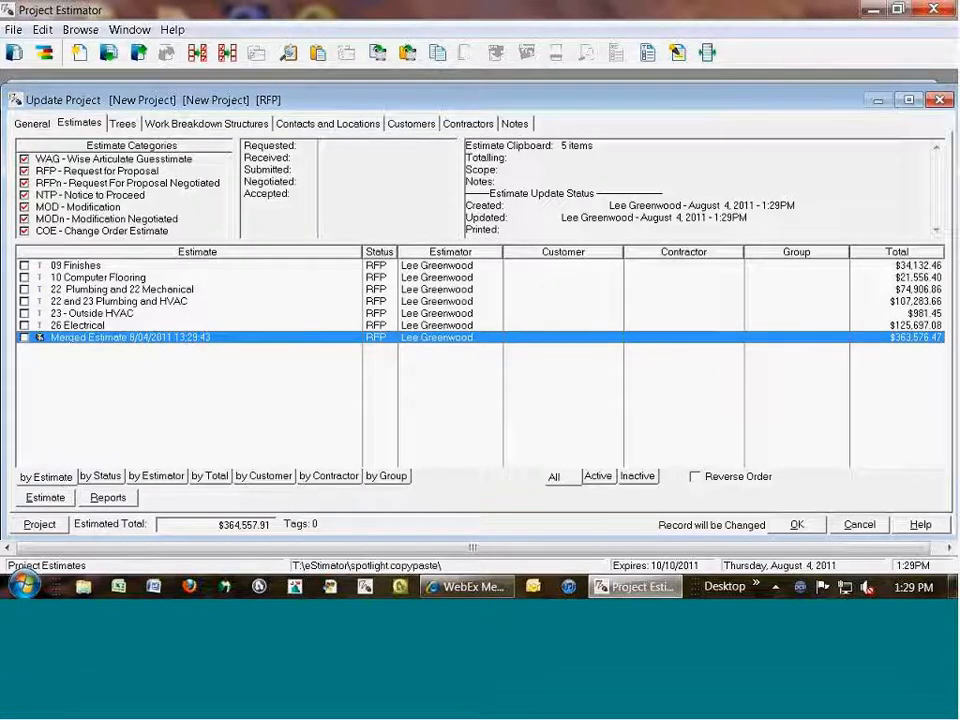
# Review the merged estimate against the individual estimates in New Project, going through the list one by one
pyautogui.press('Up')
pyautogui.press('Up')
pyautogui.press('Up')
pyautogui.press('Up')
pyautogui.press('Up')
pyautogui.press('Up')
pyautogui.press('Down')
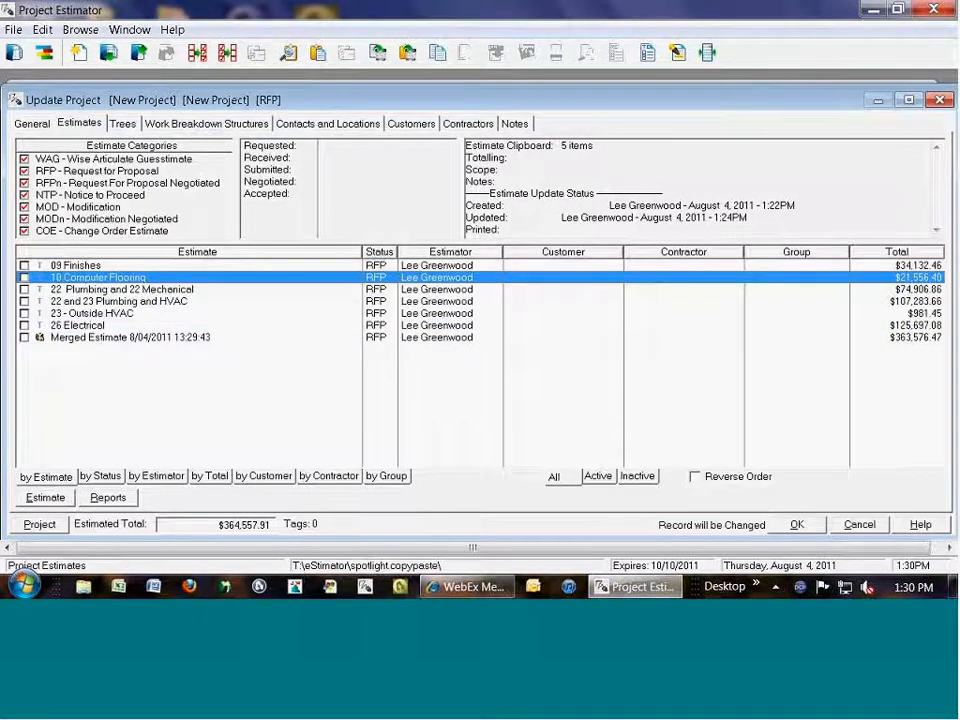
pyautogui.press('Down')
pyautogui.press('Down')
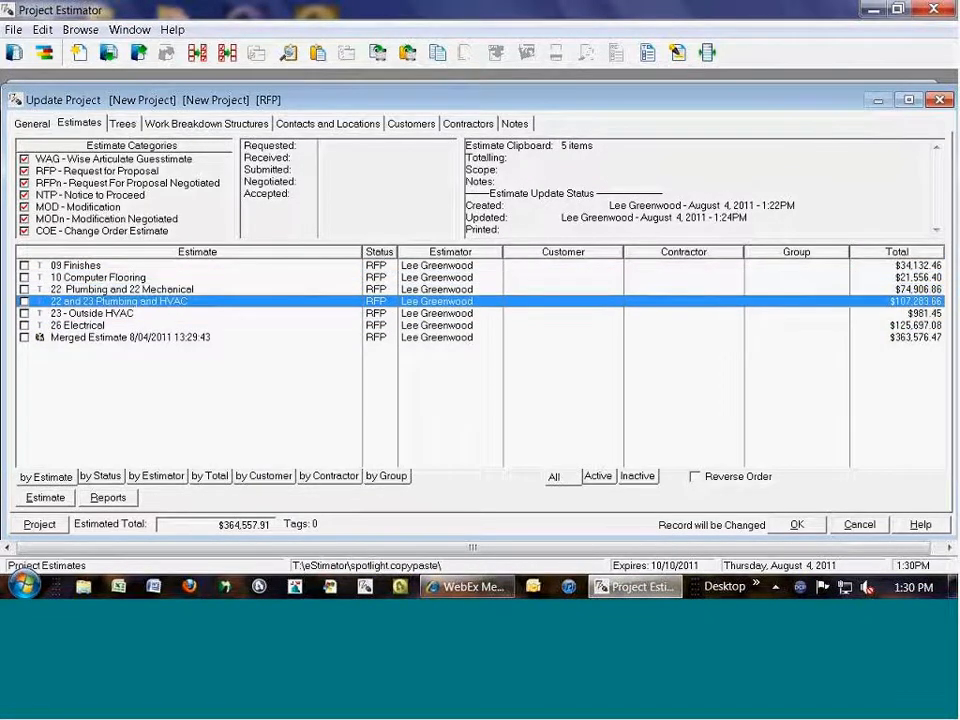
pyautogui.press('Down')
pyautogui.press('Down')
pyautogui.press('Down')
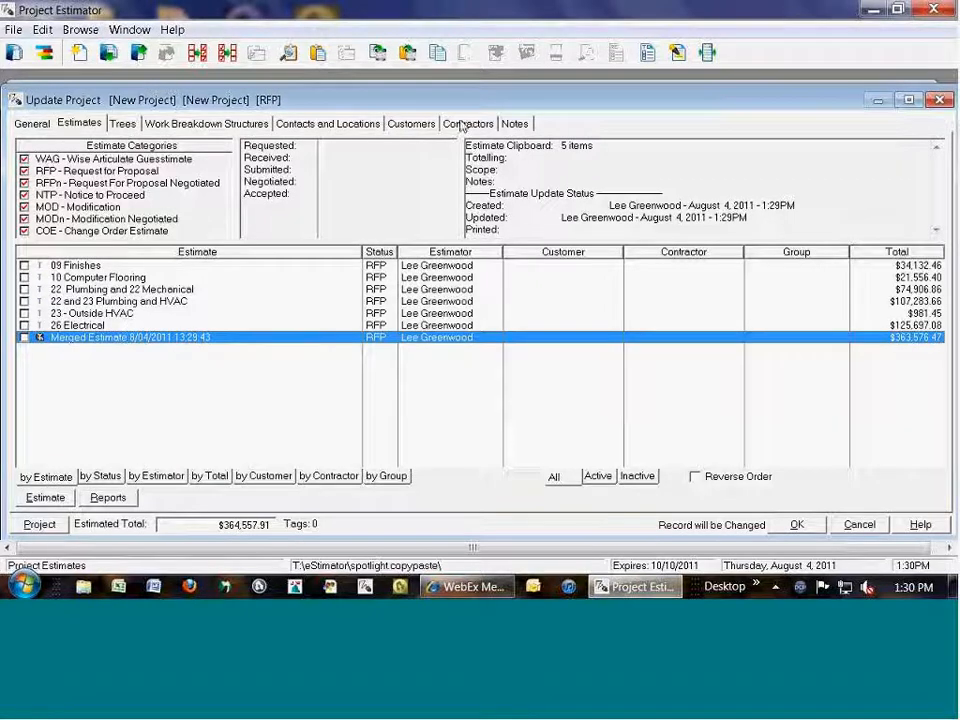
# Purge the estimate clipboard, delete all estimates from New Project and return to the project list
pyautogui.click(378, 54)
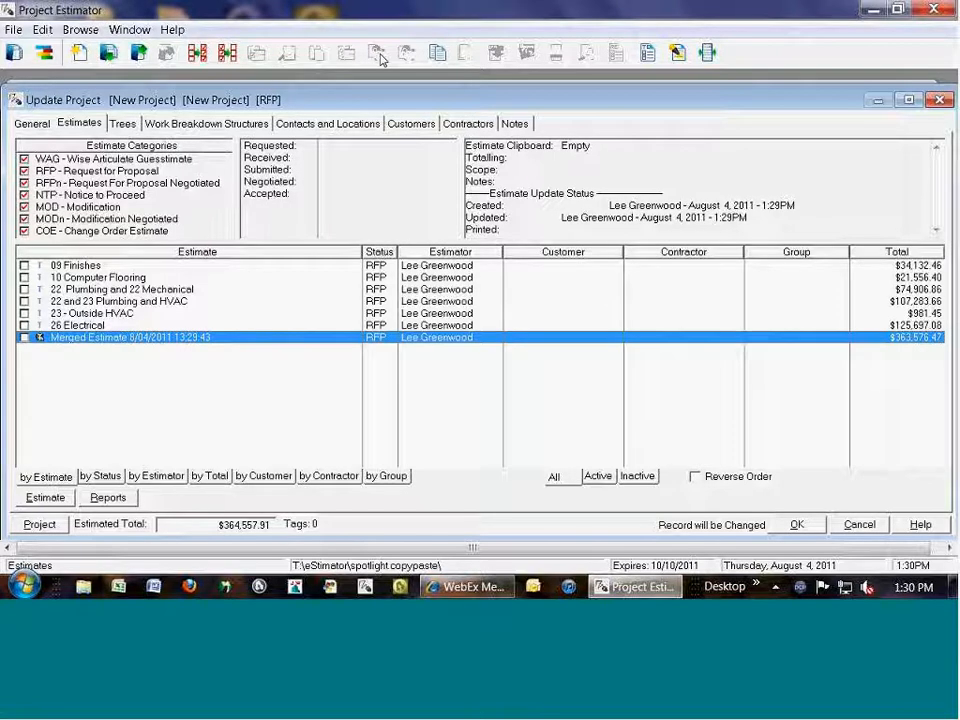
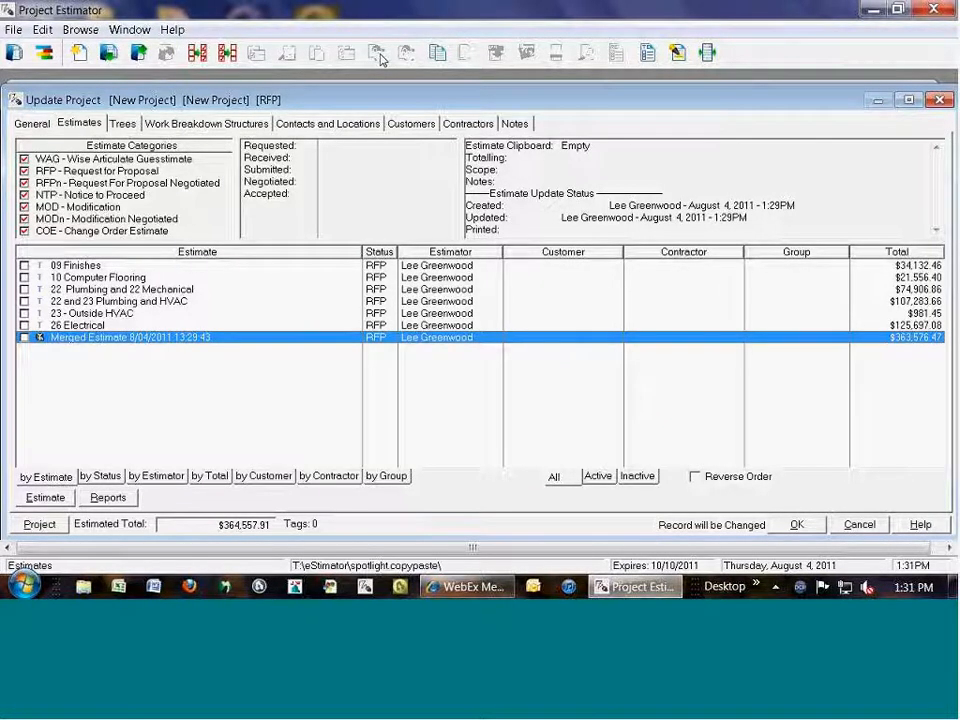
pyautogui.hotkey('ctrl', 'a')
pyautogui.press('Delete')
pyautogui.press('Left')
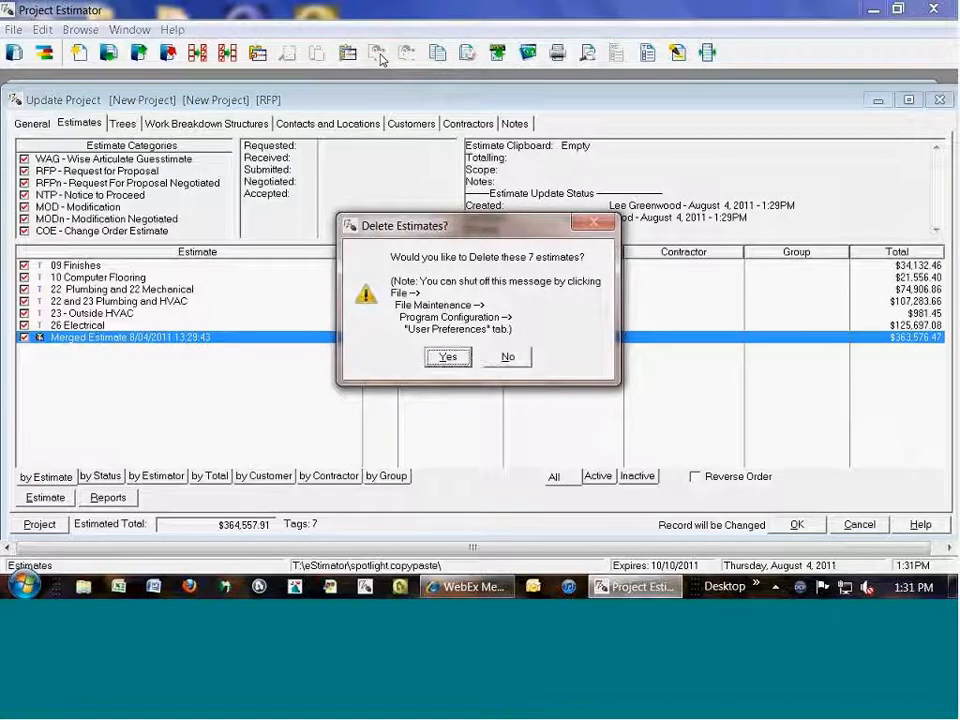
pyautogui.press('Return')
pyautogui.press('Escape')
# Open the Fire Protection project from the project list
pyautogui.press('Up')
pyautogui.press('Up')
pyautogui.press('Up')
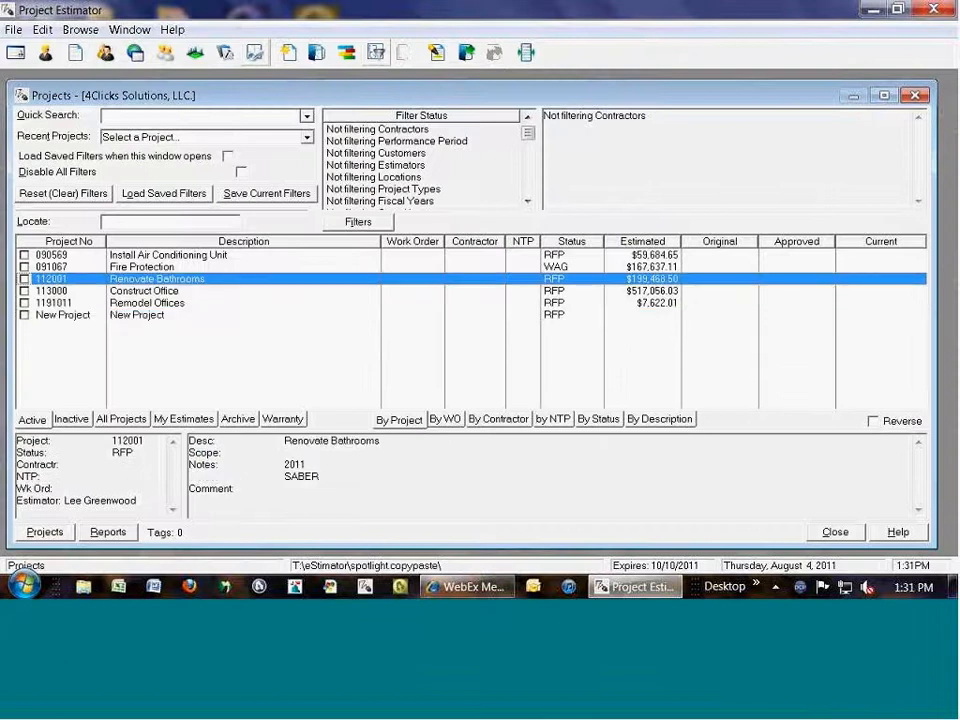
pyautogui.press('Up')
pyautogui.press('Return')
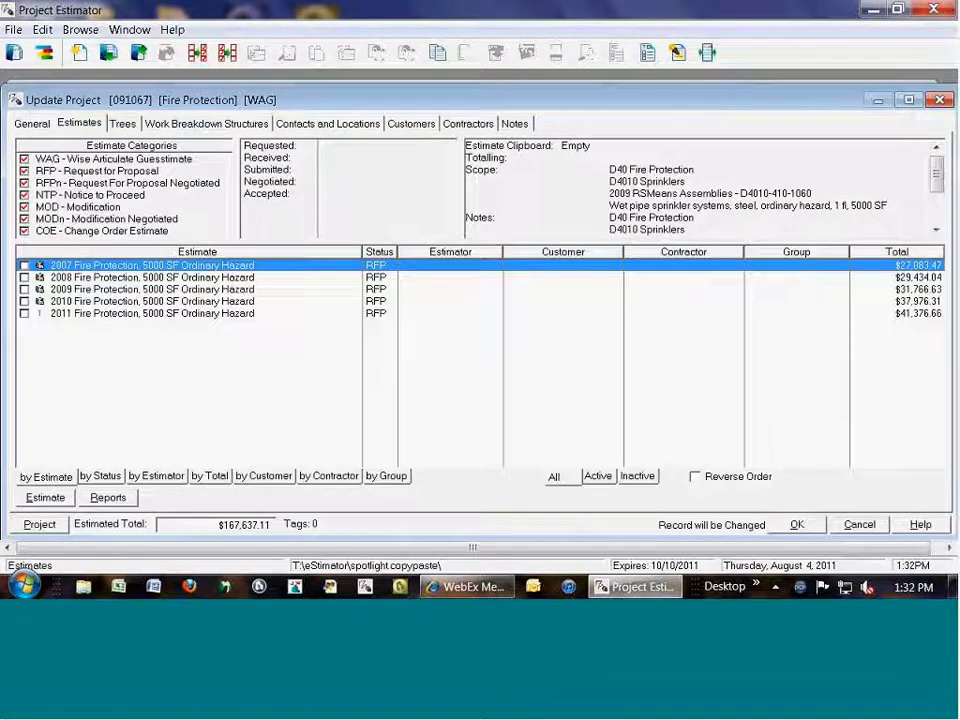
# Copy the "2011 Fire Protection, 5000 SF Ordinary Hazard" estimate to the estimate clipboard and close the project
pyautogui.press('Down')
pyautogui.press('Down')
pyautogui.press('Down')
pyautogui.press('Down')
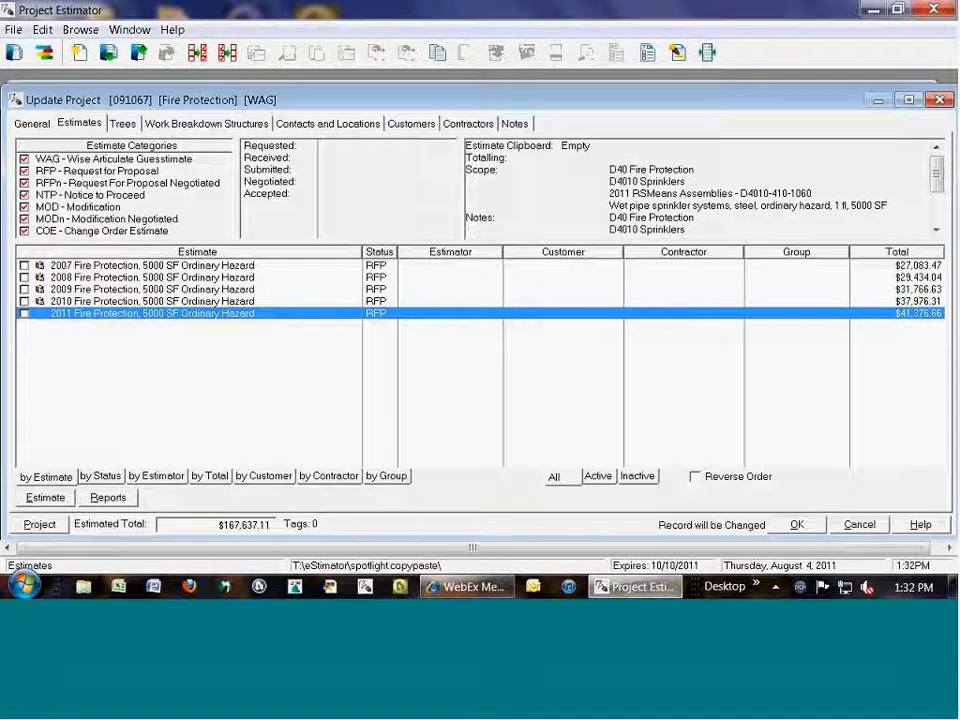
pyautogui.click(24, 314)
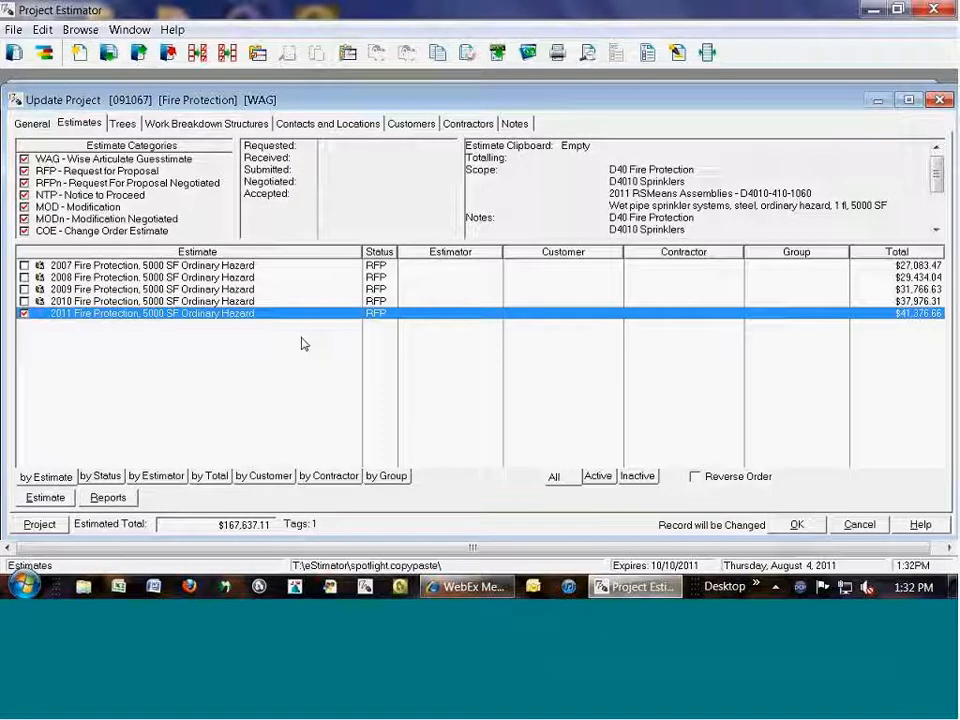
pyautogui.hotkey('ctrl', 'c')
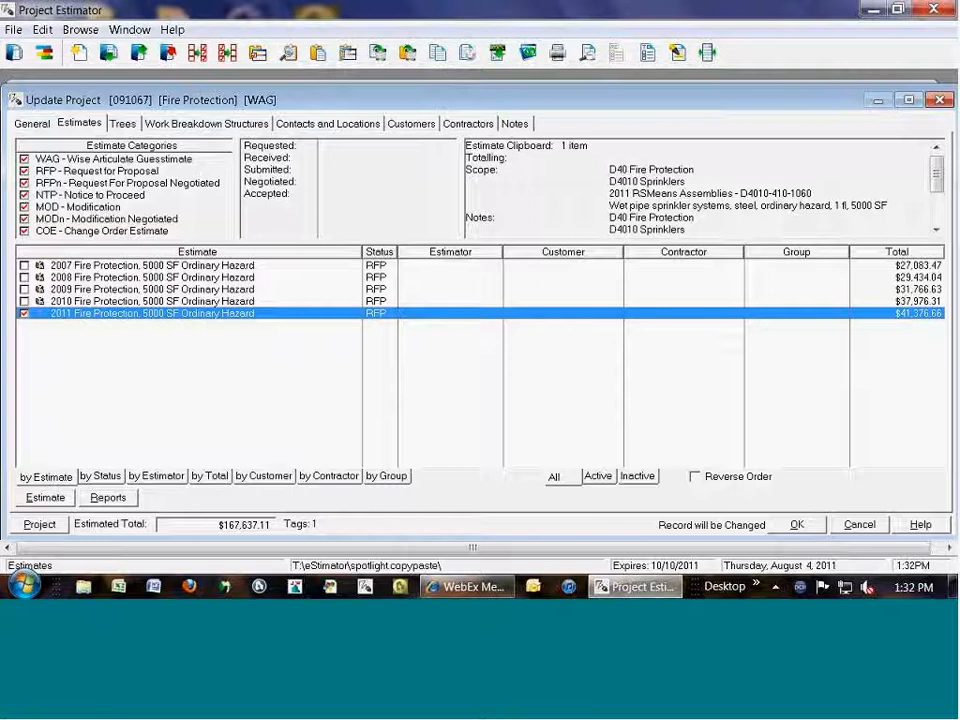
pyautogui.click(797, 525)
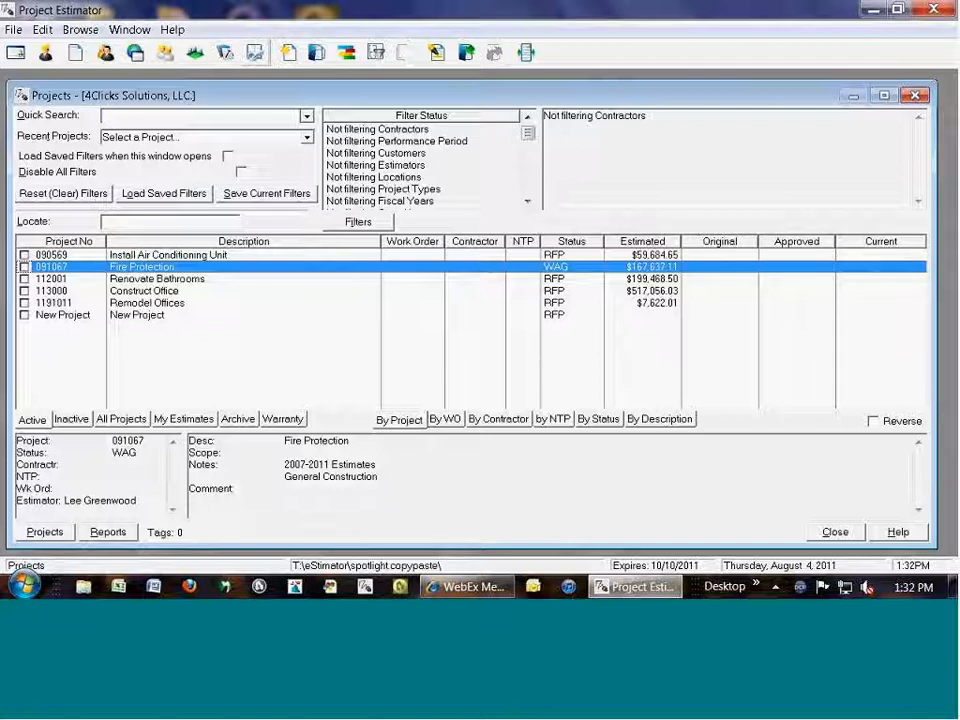
# Add the Install AC Unit estimate from the Install Air Conditioning Unit project to the estimate clipboard and close that project
pyautogui.click(168, 255)
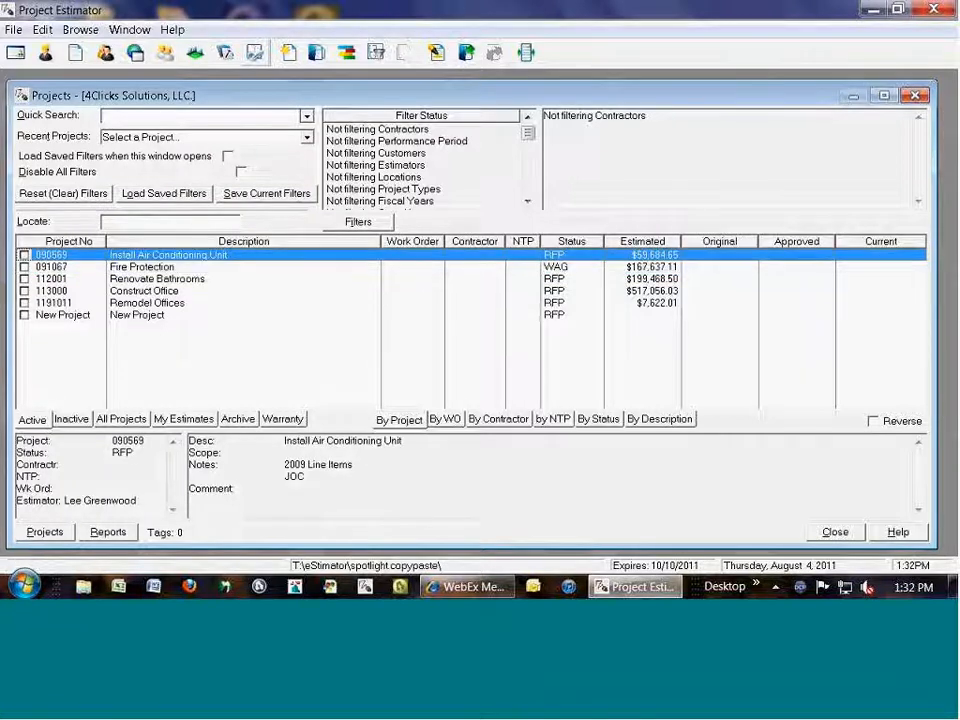
pyautogui.doubleClick(168, 255)
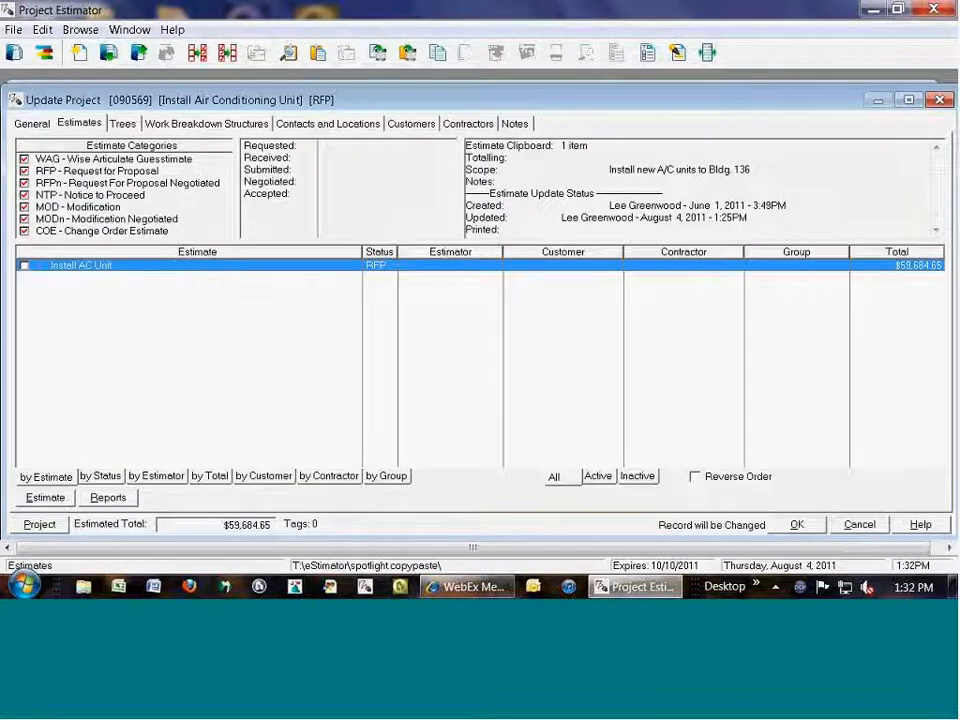
pyautogui.click(25, 266)
pyautogui.hotkey('ctrl', 'c')
pyautogui.click(797, 525)
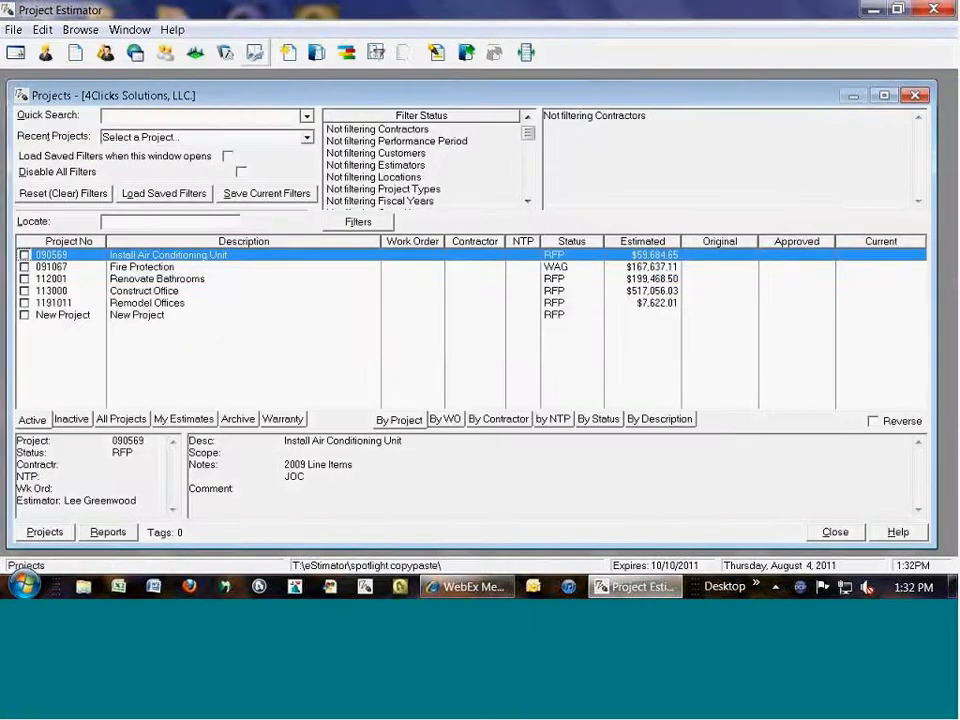
# Open New Project from the project list
pyautogui.press('Down')
pyautogui.press('Down')
pyautogui.press('Down')
pyautogui.press('Down')
pyautogui.press('Down')
pyautogui.press('Return')
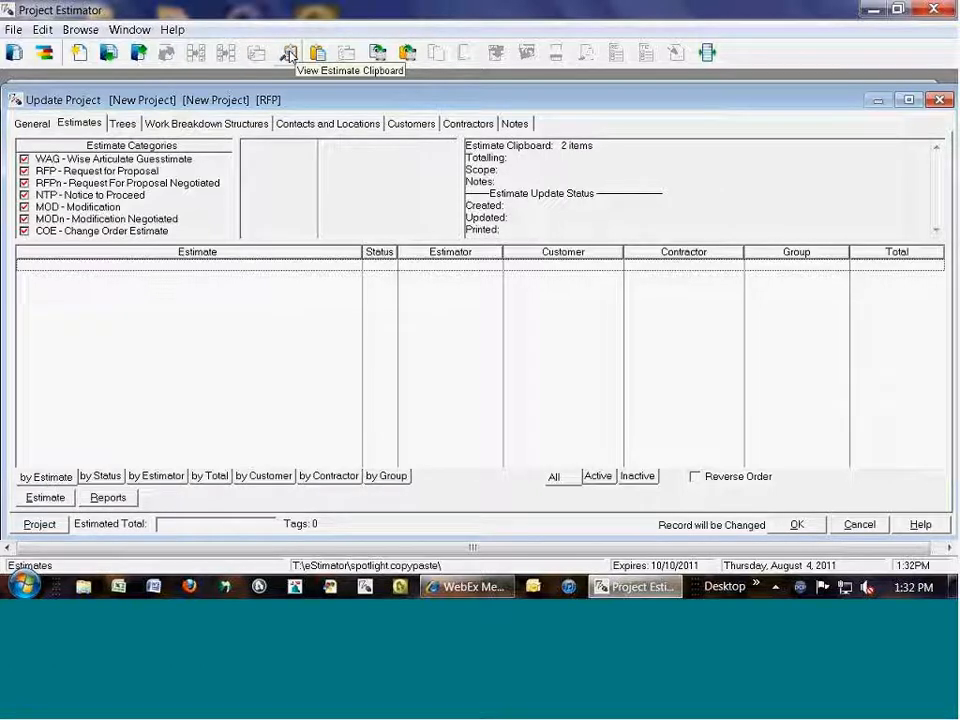
# Start a paste and purge of the estimate clipboard, without keeping the original estimator's name and with totalling components set to Select Totalling Schema
pyautogui.rightClick(170, 285)
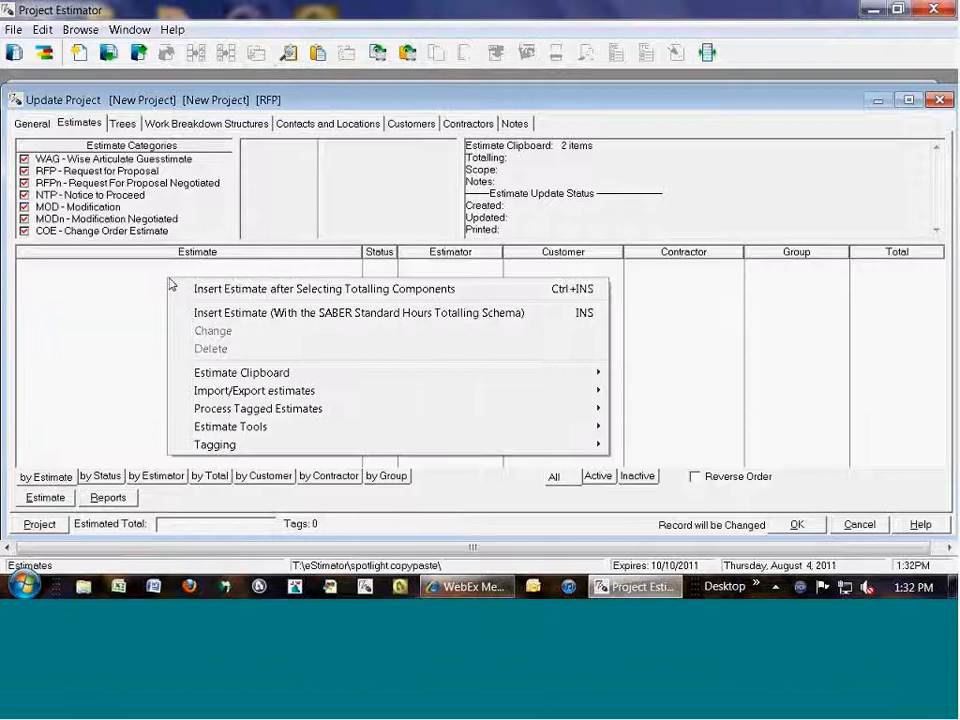
pyautogui.moveTo(408, 385)
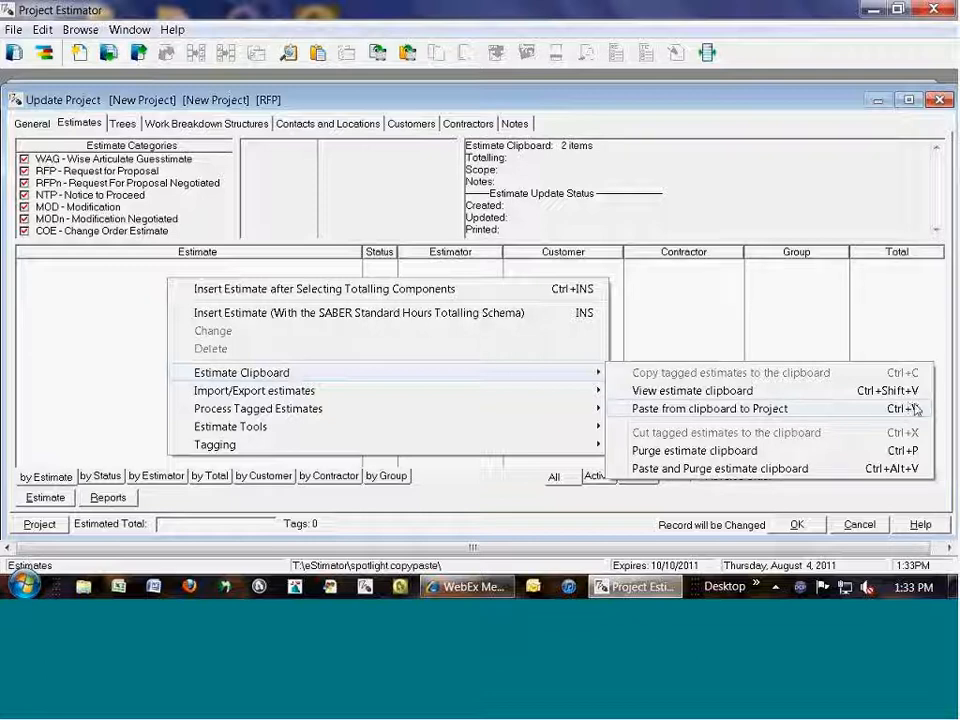
pyautogui.click(910, 470)
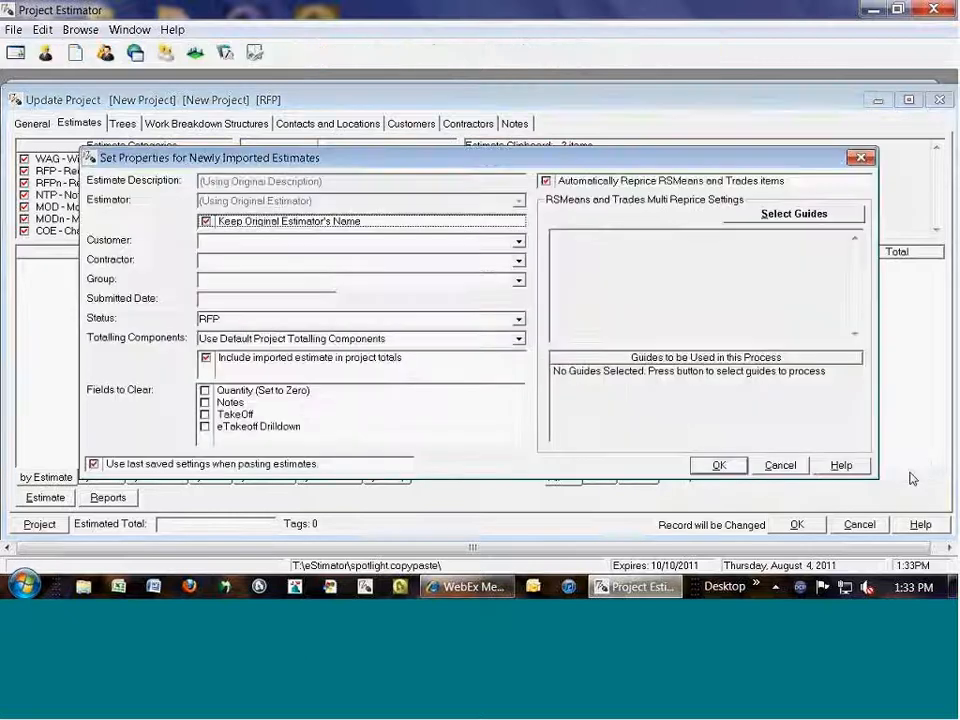
pyautogui.click(206, 223)
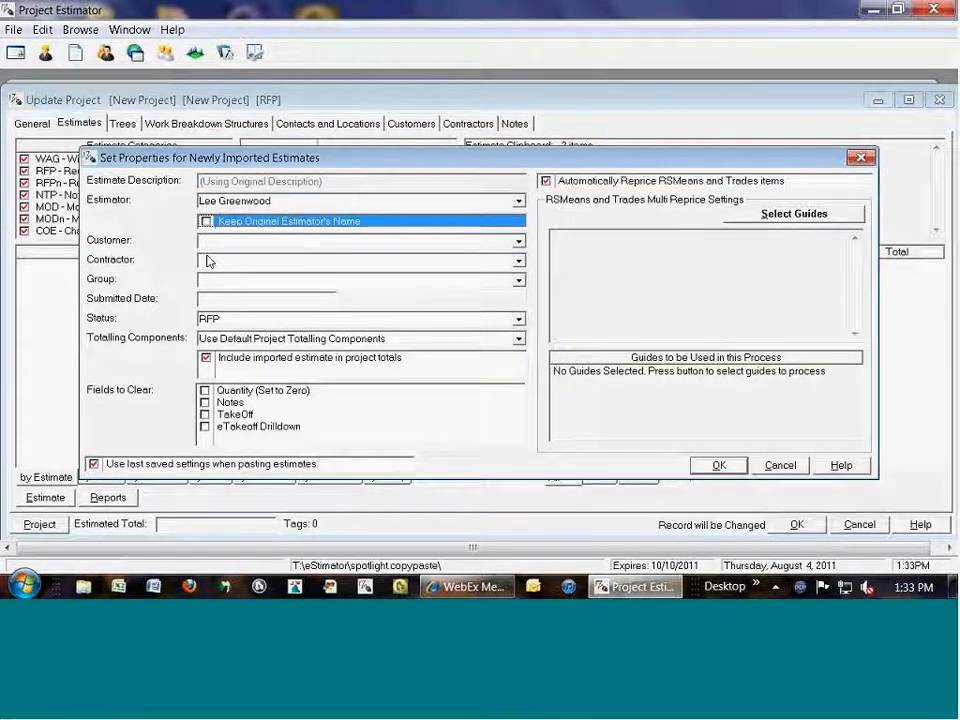
pyautogui.click(243, 339)
pyautogui.click(245, 378)
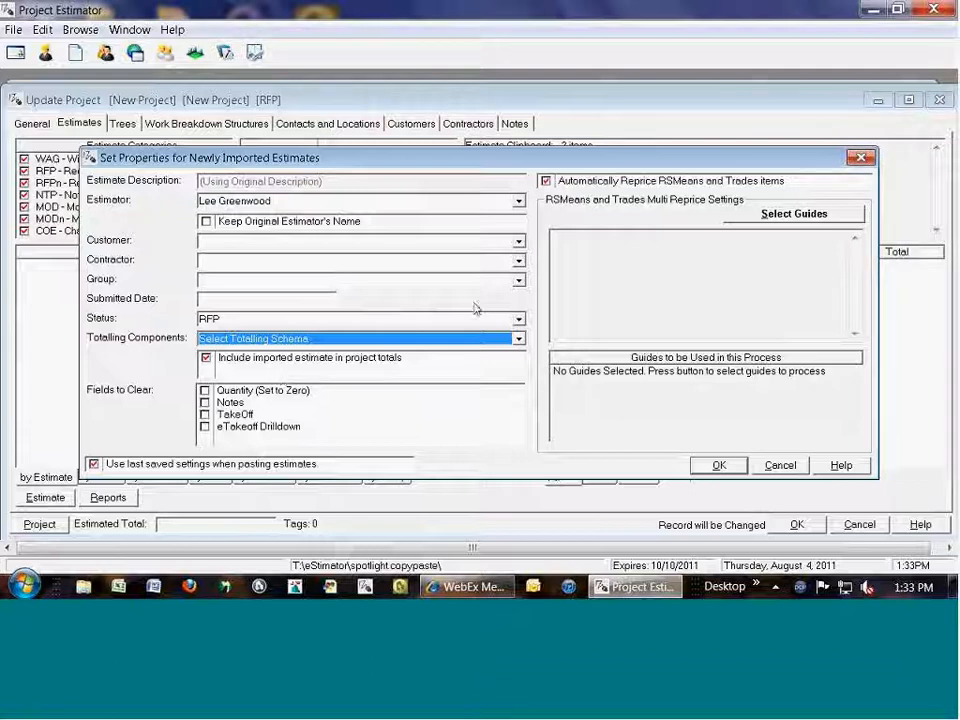
# Use the 2011 RSMeans Trades, Assemblies and Facilities guides for repricing, and stop ignoring custom line items
pyautogui.click(775, 216)
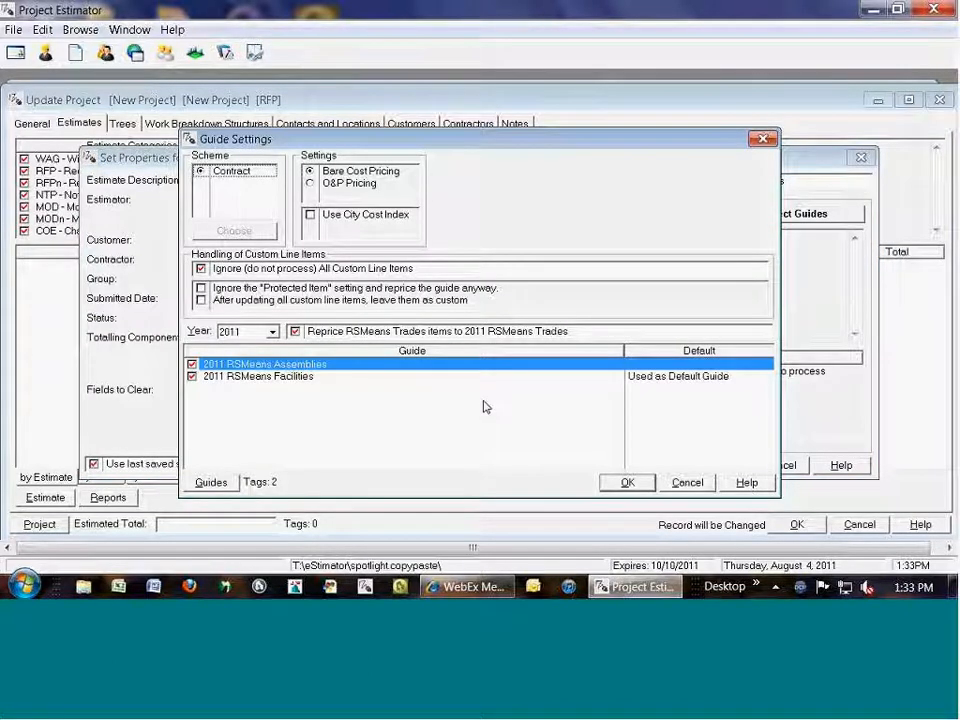
pyautogui.click(200, 270)
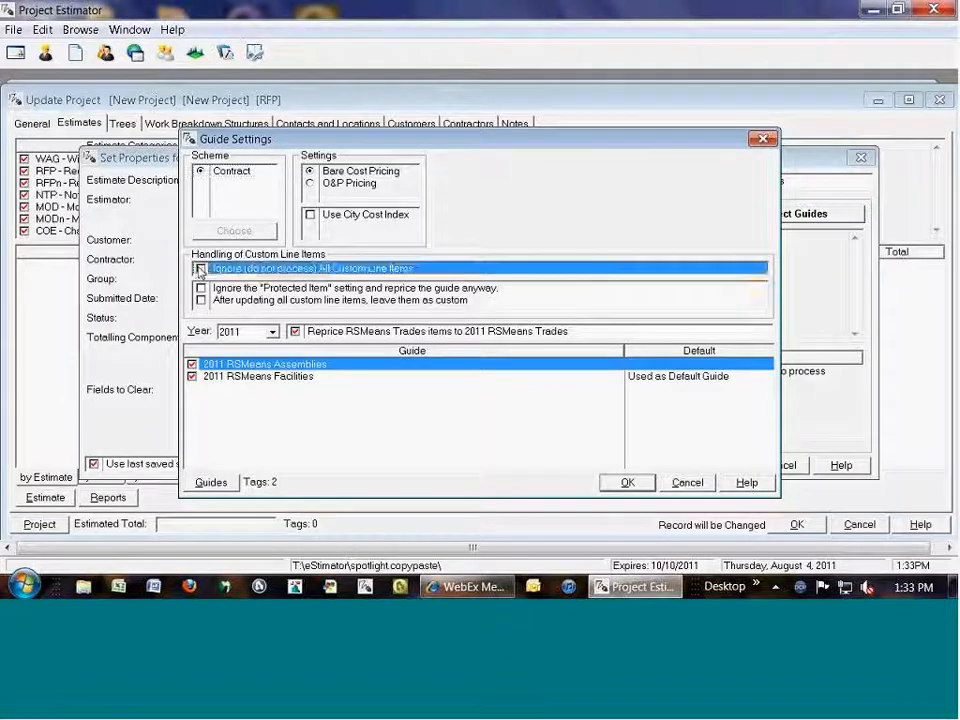
pyautogui.click(628, 483)
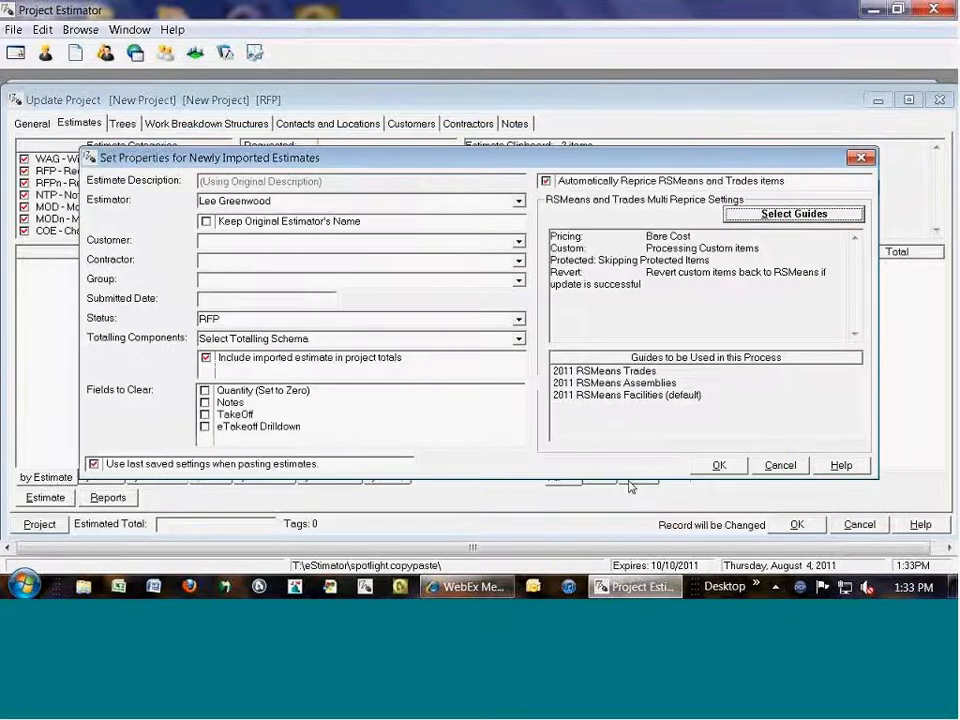
# Run the paste with the SABER Standard Hours totalling schema and close the guide replacement results
pyautogui.click(719, 465)
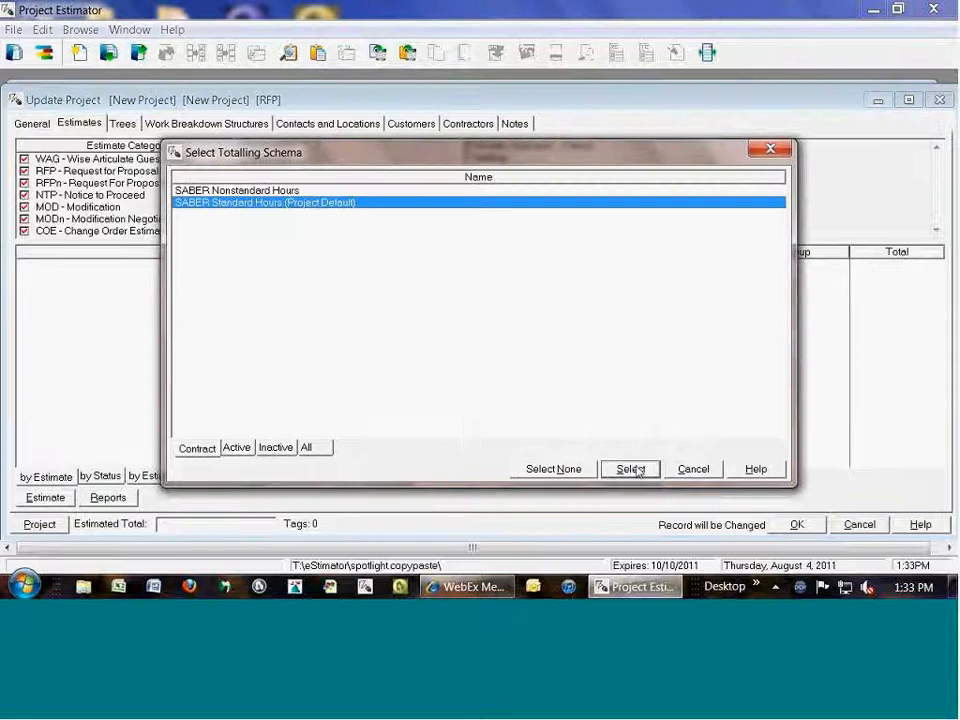
pyautogui.click(634, 472)
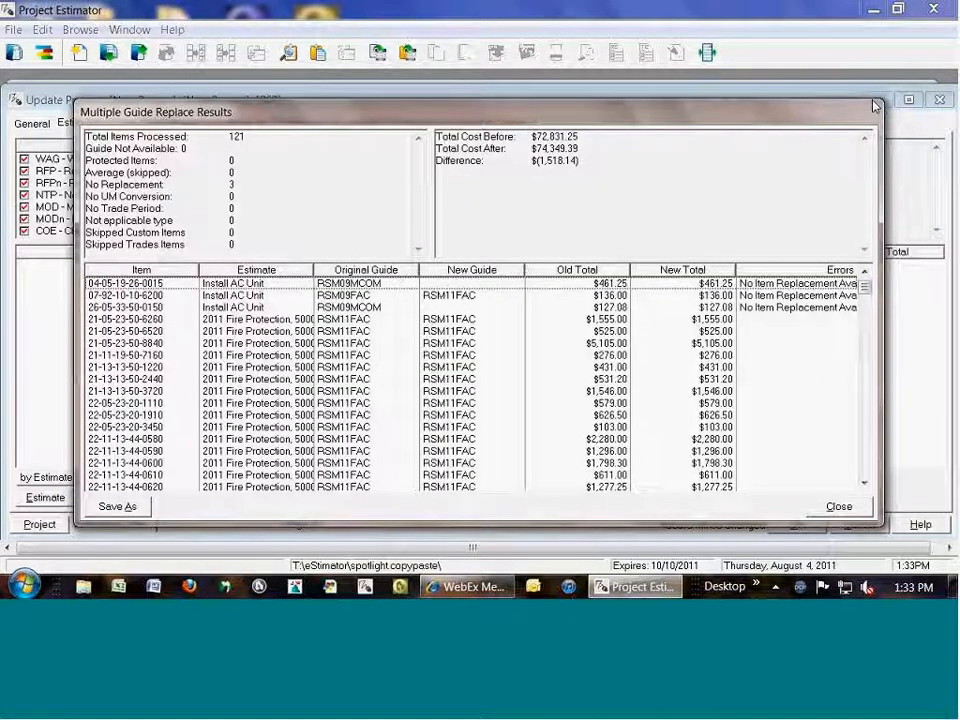
pyautogui.moveTo(702, 115); pyautogui.dragTo(640, 120)
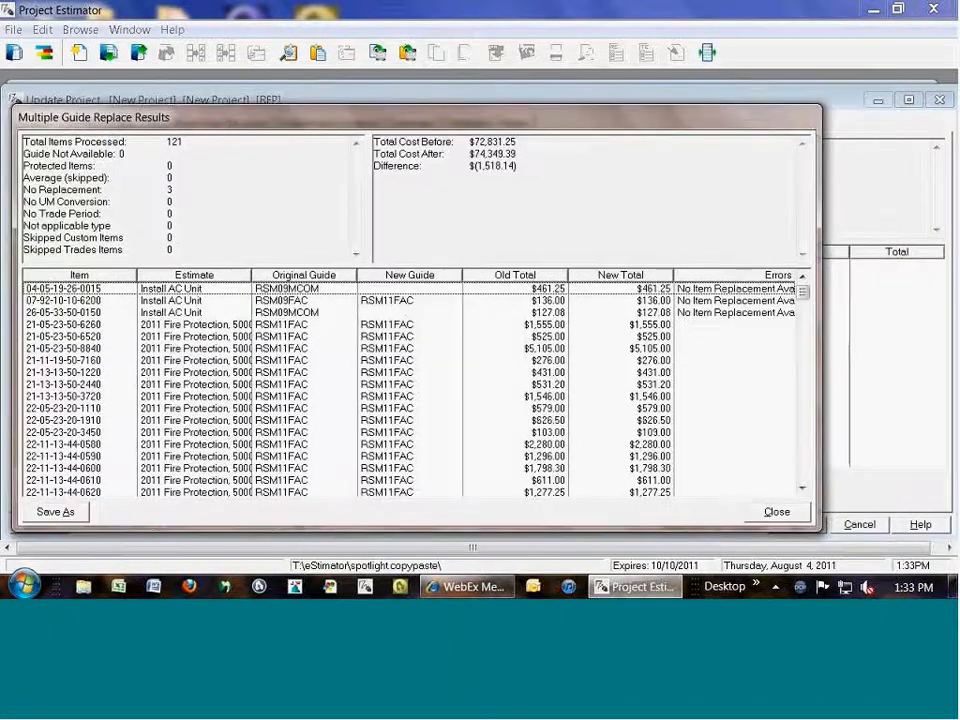
pyautogui.click(784, 513)
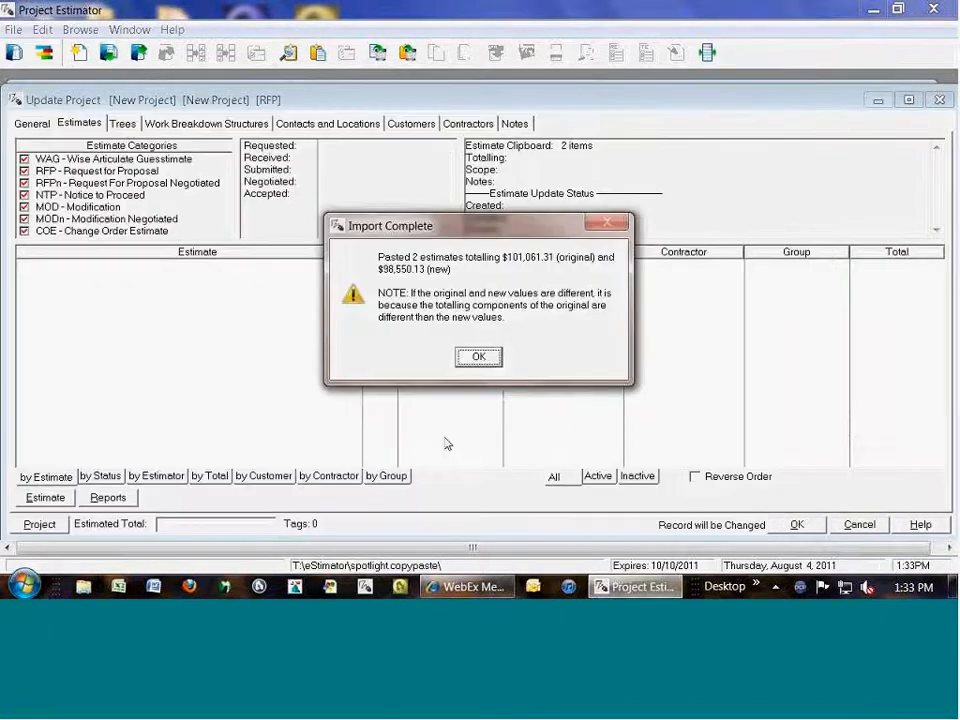
pyautogui.click(490, 364)
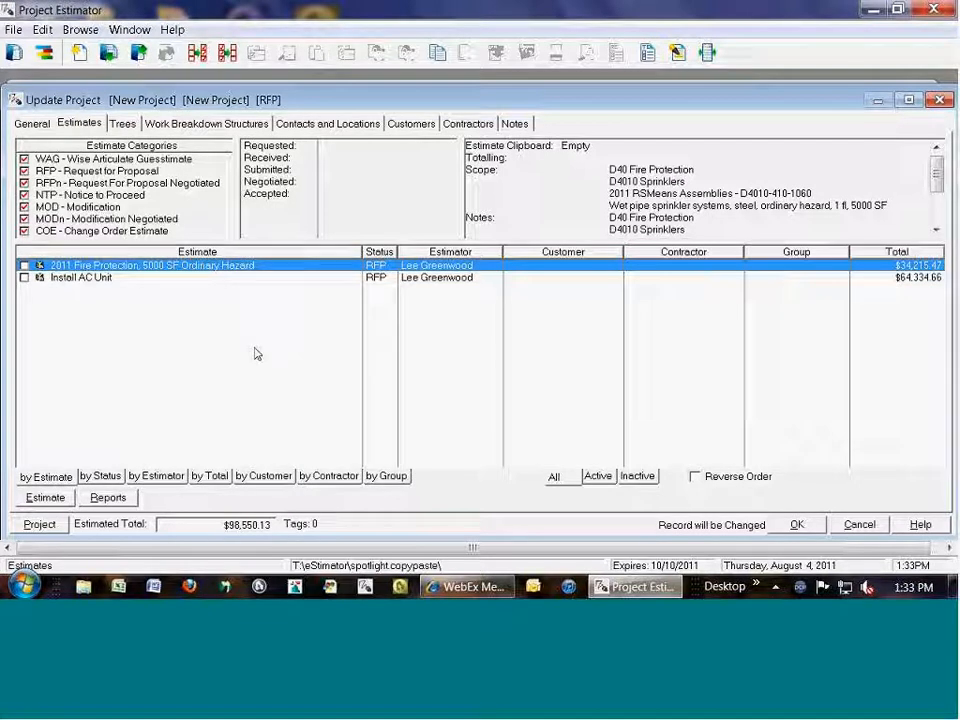
# Leave New Project, copy the tagged Install AC Unit estimate from the Install Air Conditioning Unit project, and save and close that project
pyautogui.press('Escape')
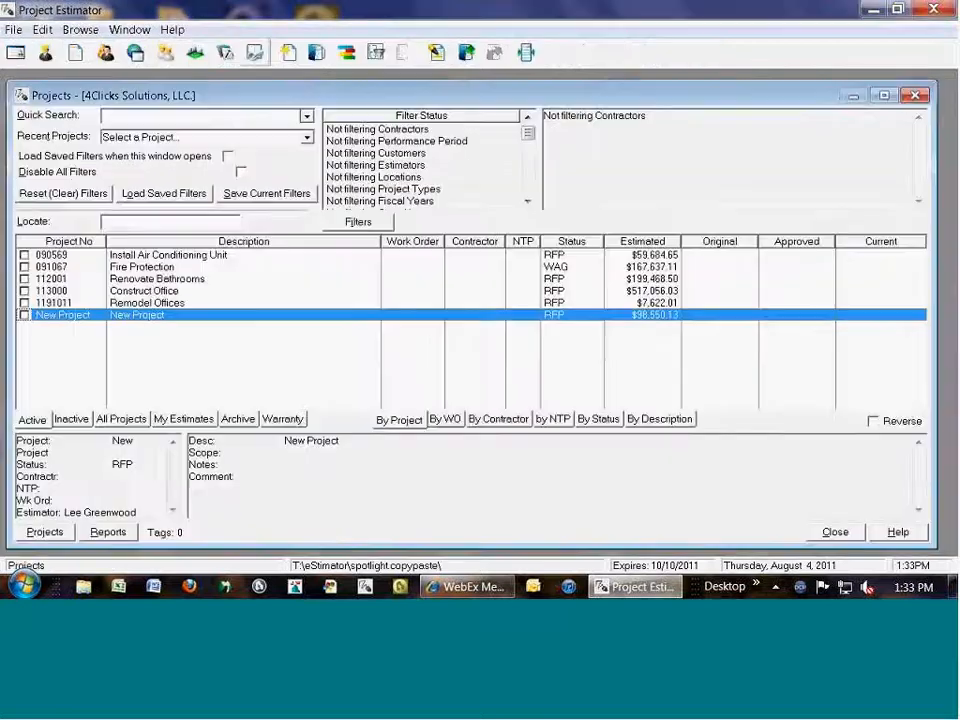
pyautogui.press('Up')
pyautogui.press('Up')
pyautogui.press('Up')
pyautogui.press('Up')
pyautogui.press('Up')
pyautogui.press('Return')
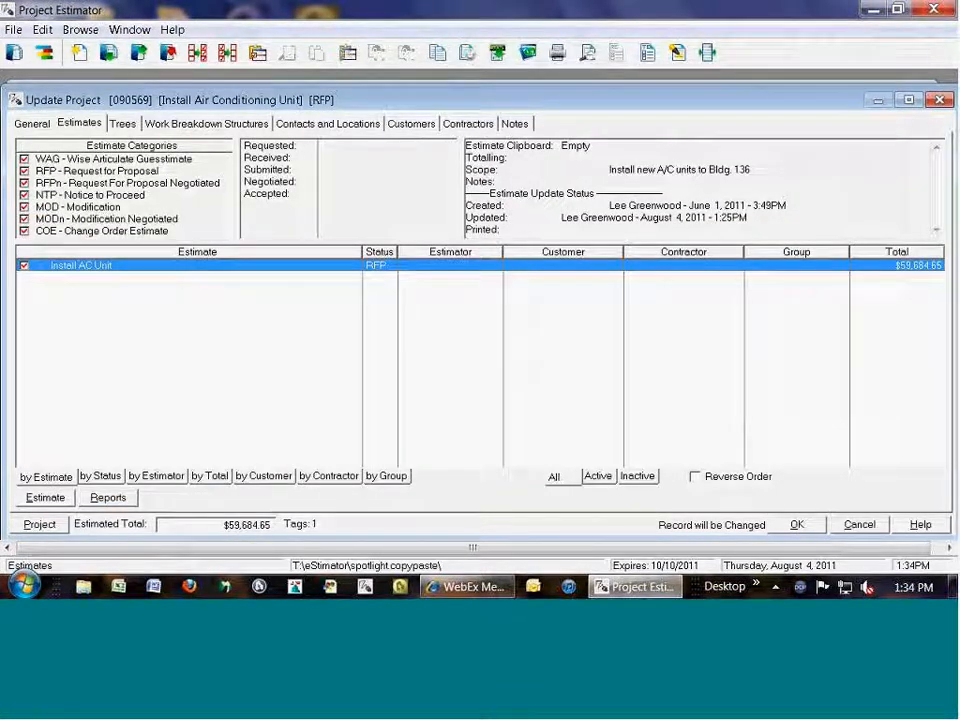
pyautogui.hotkey('ctrl', 'c')
pyautogui.click(797, 525)
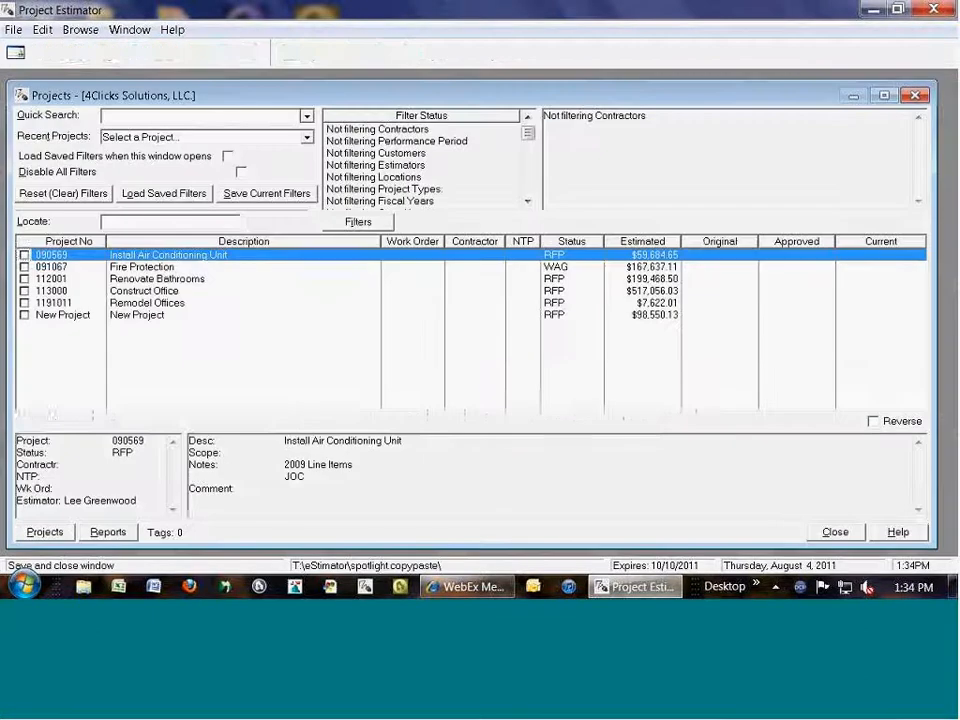
# Open the Fire Protection project, tag the fifth estimate in its list, copy it to the estimate clipboard and close the project
pyautogui.press('Down')
pyautogui.press('Return')
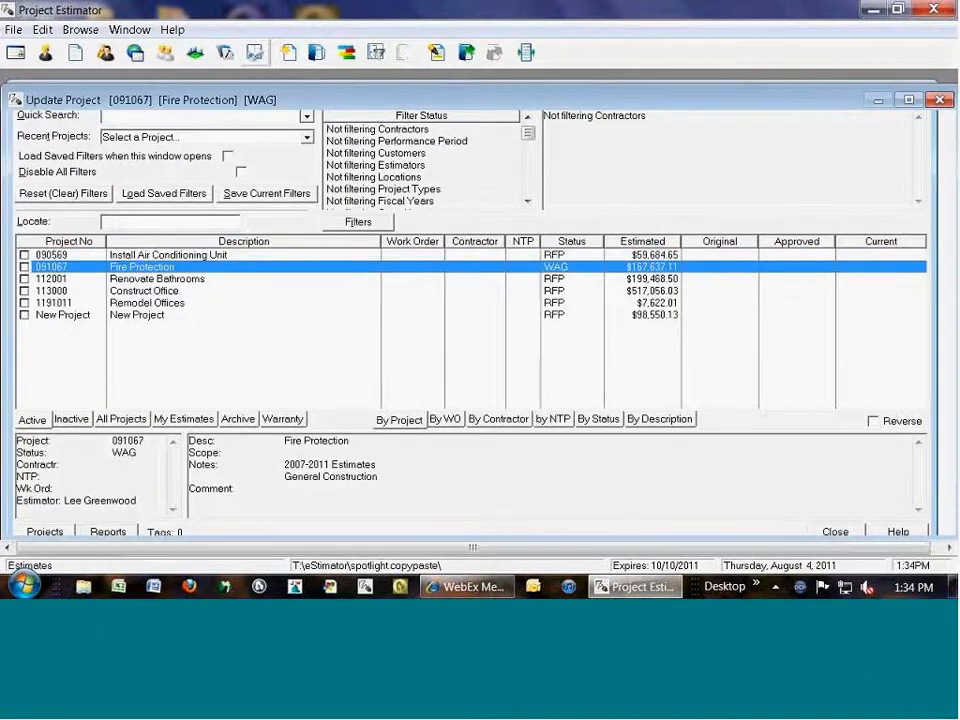
pyautogui.press('Down')
pyautogui.press('Down')
pyautogui.press('Down')
pyautogui.press('Down')
pyautogui.press('space')
pyautogui.hotkey('ctrl', 'c')
pyautogui.press('Escape')
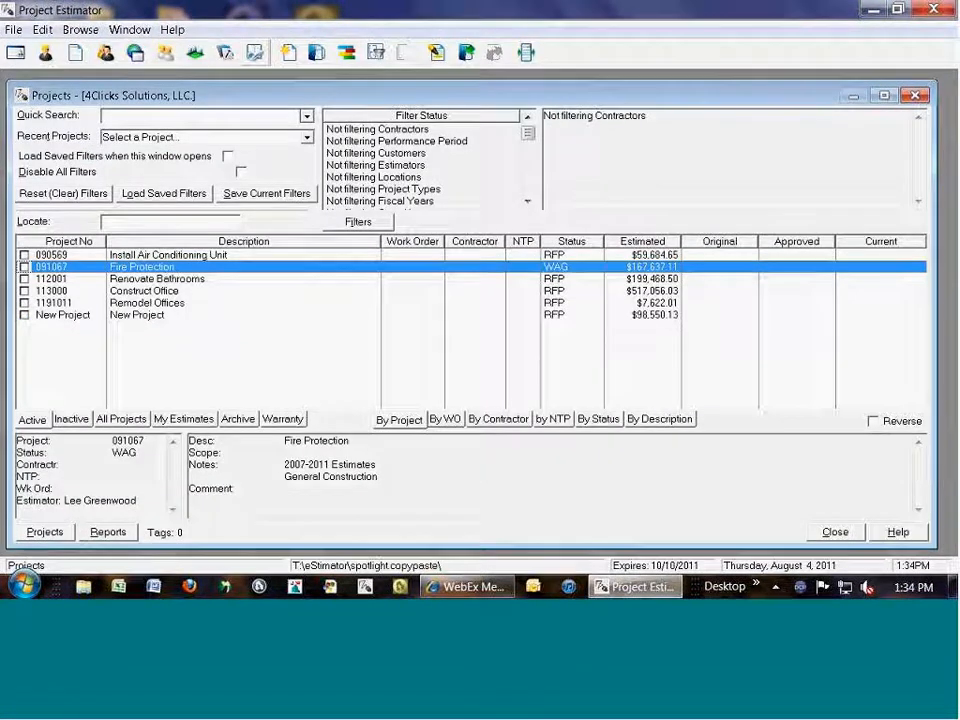
# Reopen New Project from the project list and check the number of items on its estimate clipboard
pyautogui.press('Down')
pyautogui.press('Down')
pyautogui.press('Down')
pyautogui.press('Down')
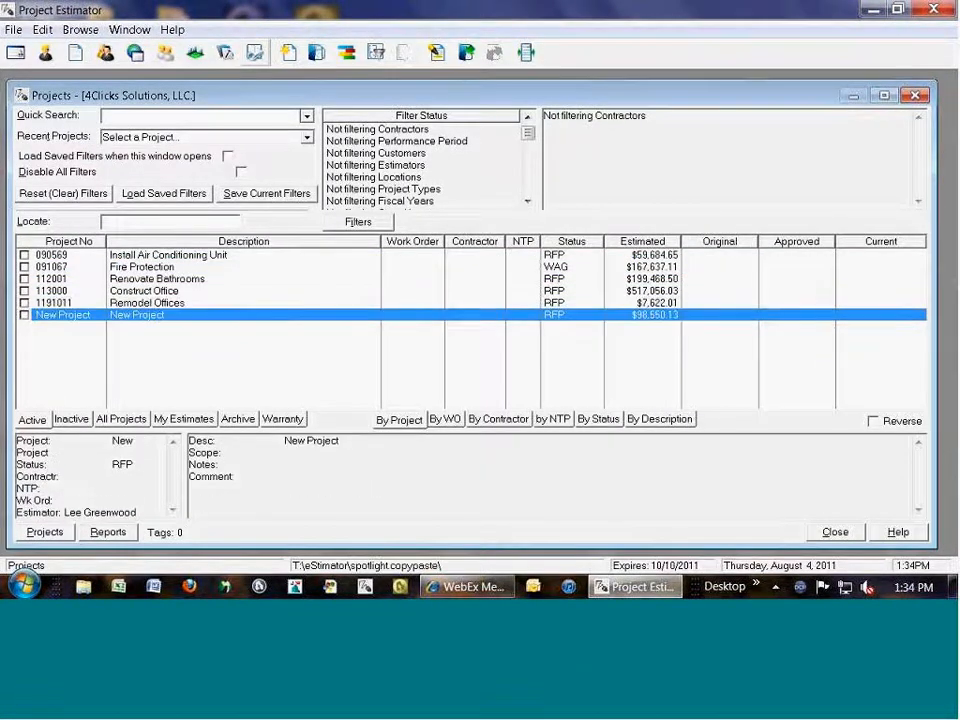
pyautogui.press('Return')
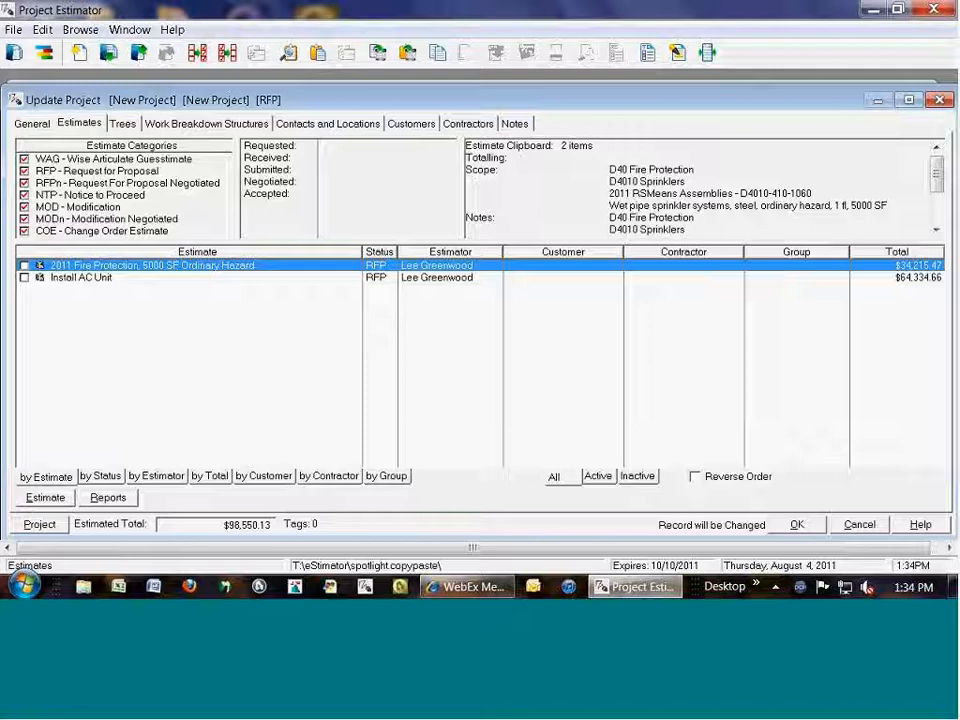
pyautogui.doubleClick(574, 147)
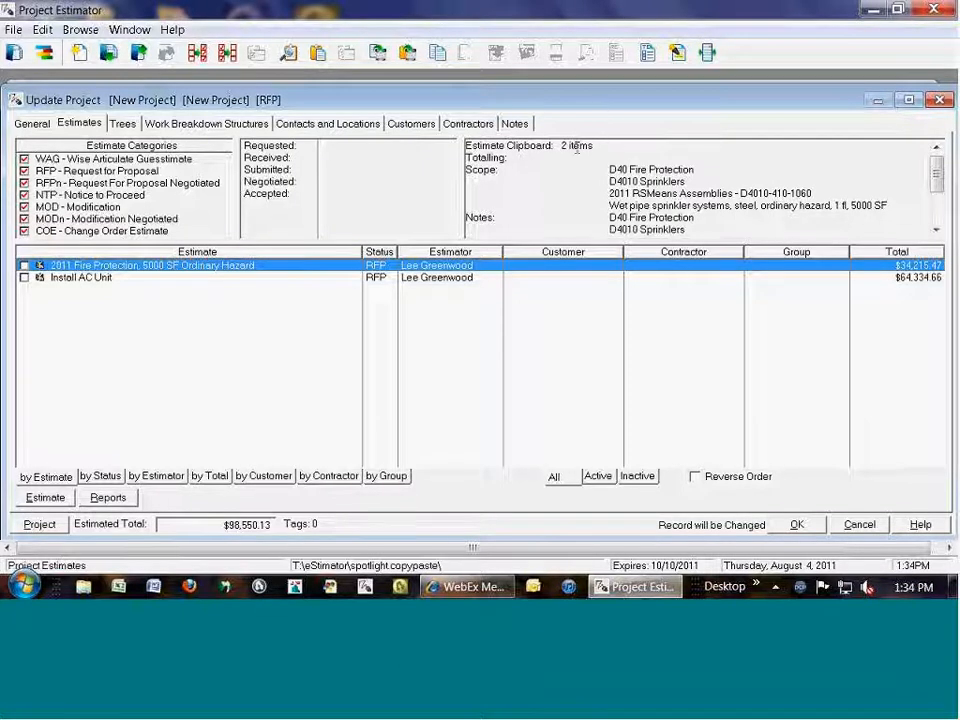
pyautogui.press('Escape')
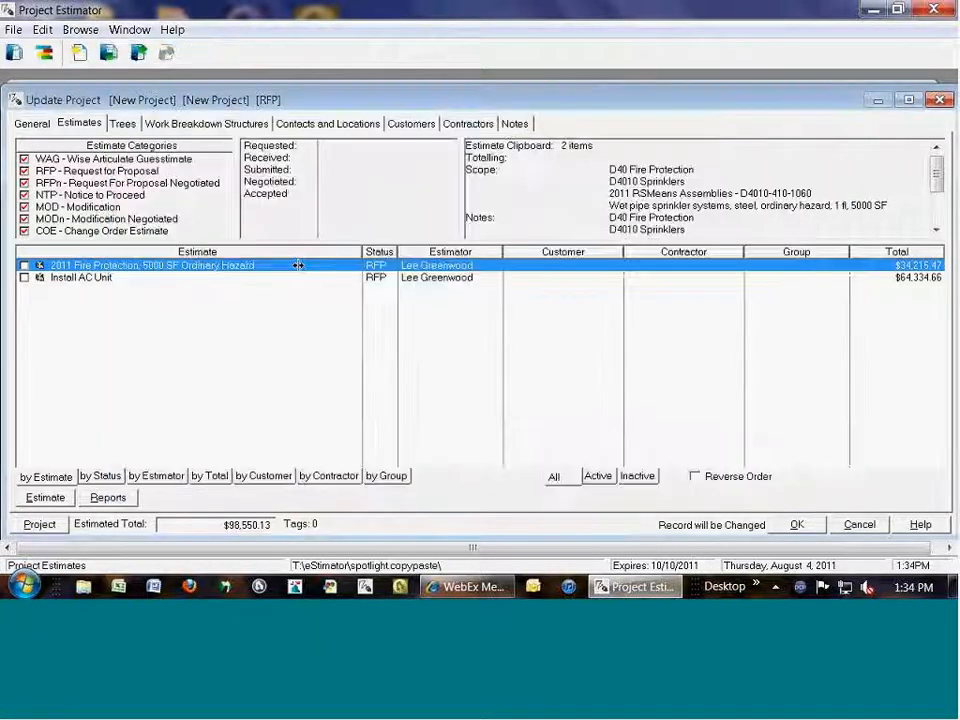